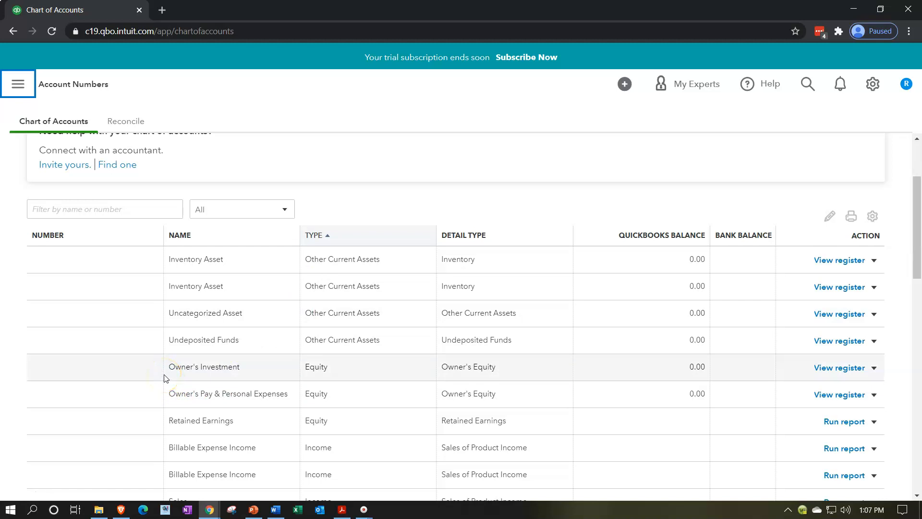
Step: Review the chart of accounts, comparing the number, name, type and detail type of the listed accounts
scroll(165, 378, "down", 6)
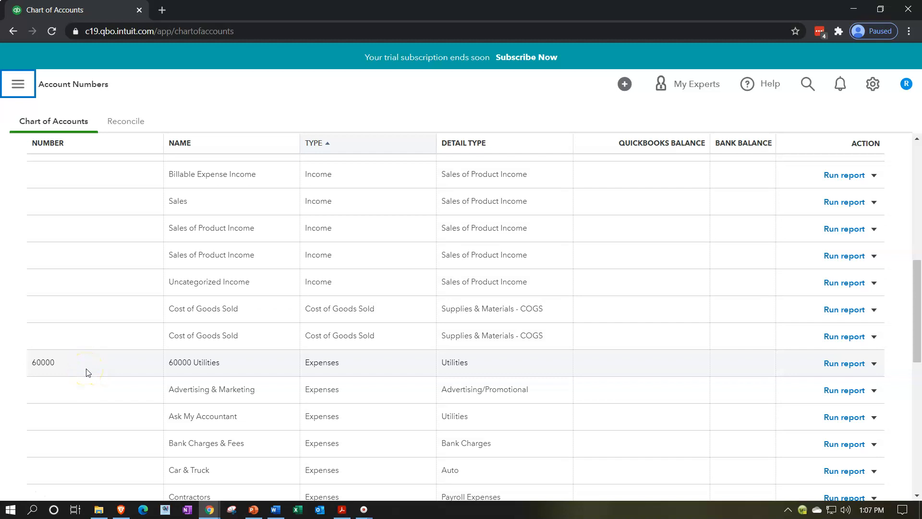
scroll(88, 372, "up", 5)
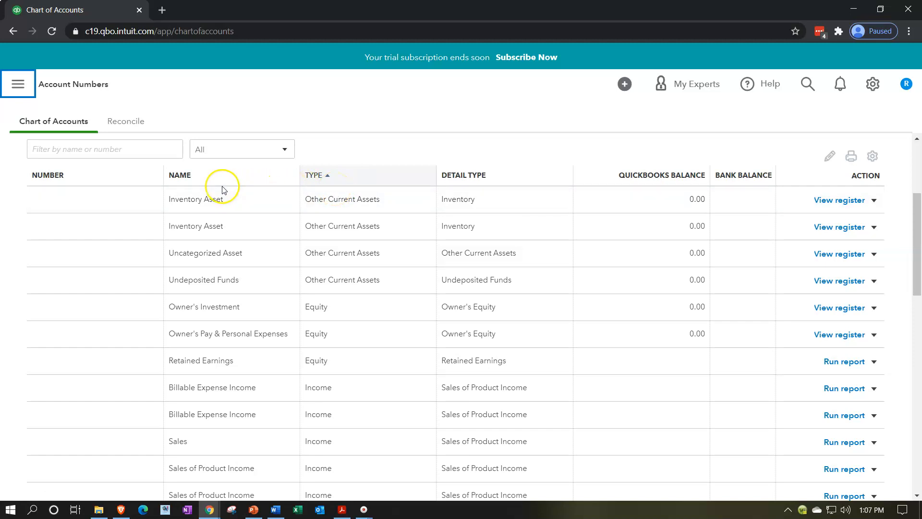
left_click(134, 190)
left_click(327, 186)
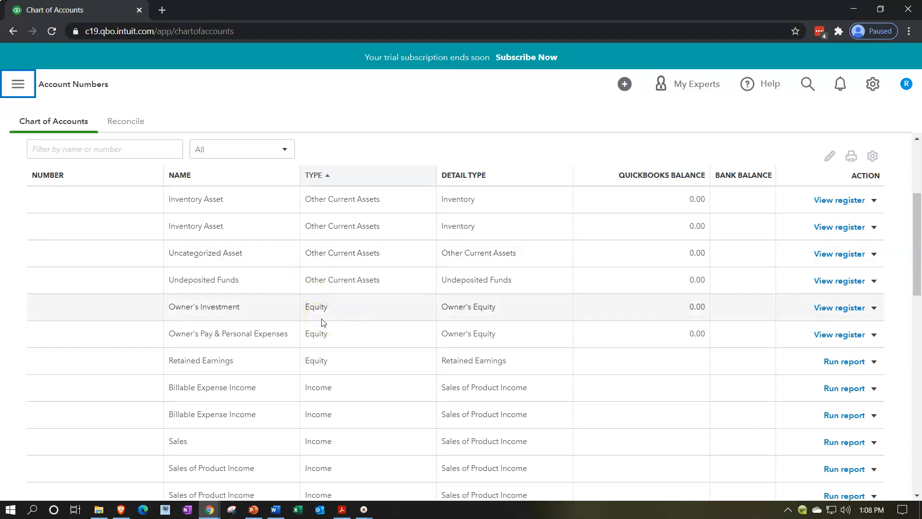
scroll(324, 322, "down", 3)
scroll(322, 320, "down", 3)
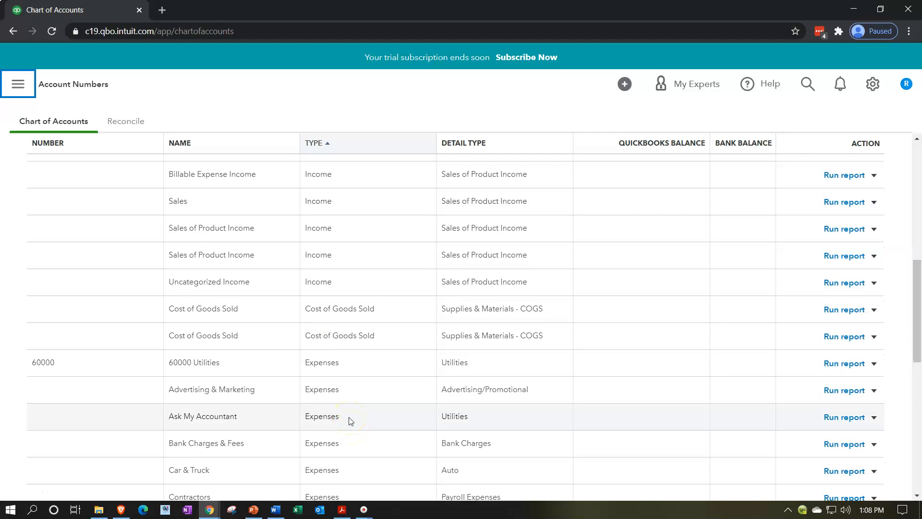
scroll(351, 421, "up", 7)
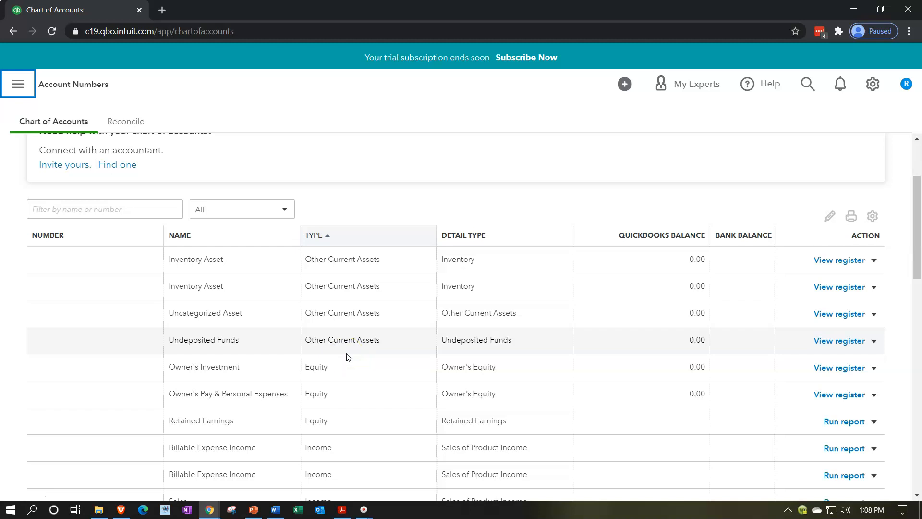
scroll(269, 284, "up", 2)
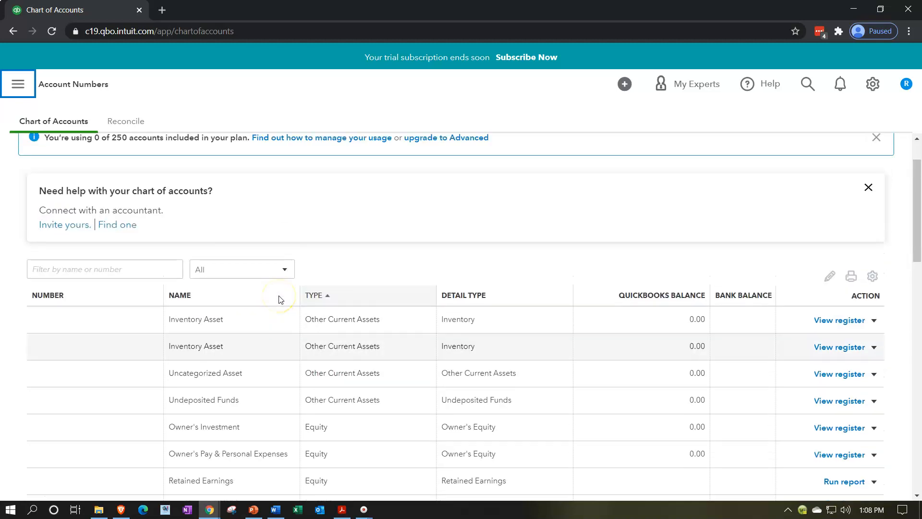
Step: Create and save a new Bank account with detail type Checking, keeping the default name Checking and no account number
scroll(280, 300, "up", 2)
left_click(856, 159)
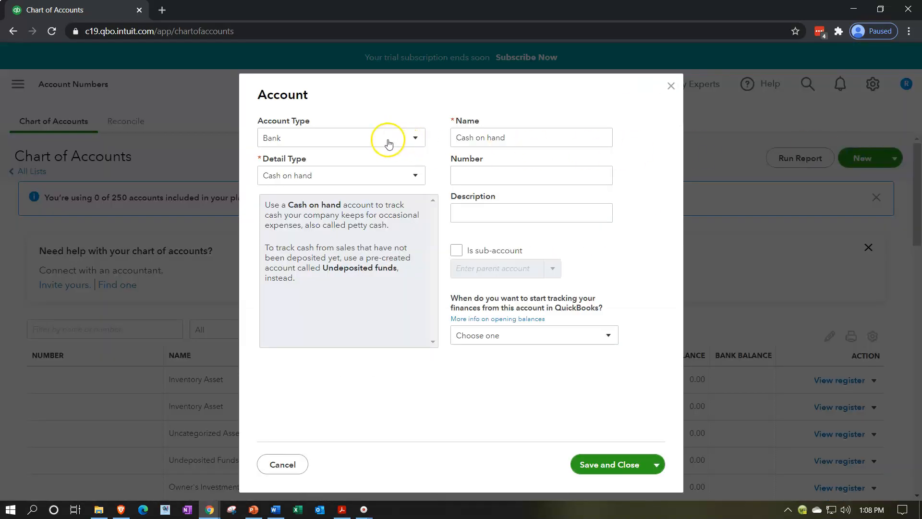
left_click(383, 178)
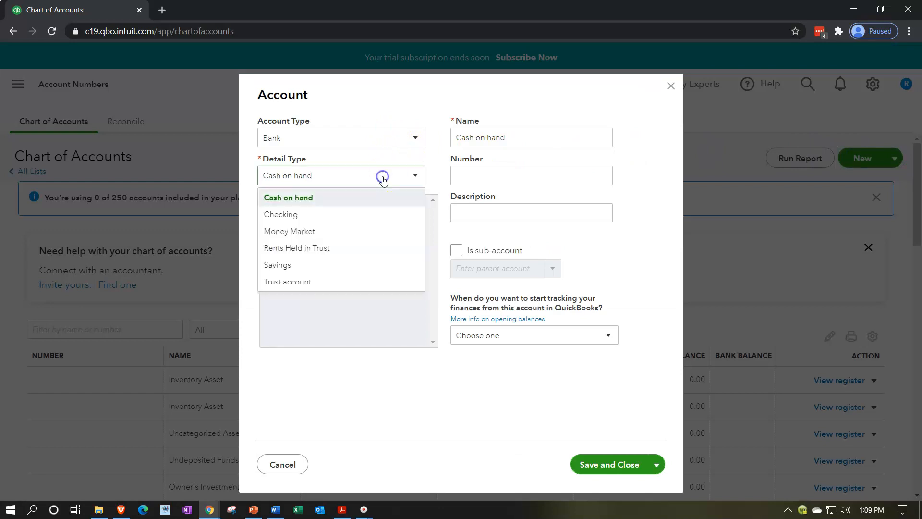
left_click(329, 215)
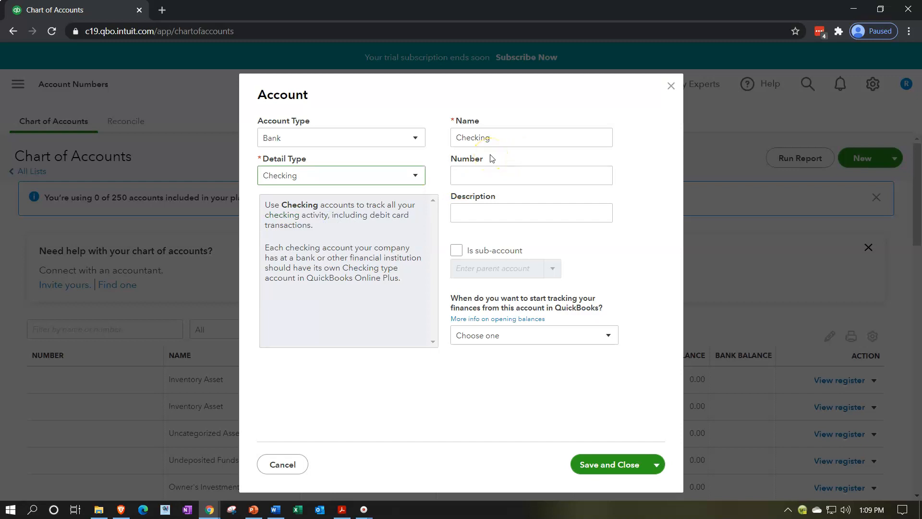
left_click(490, 172)
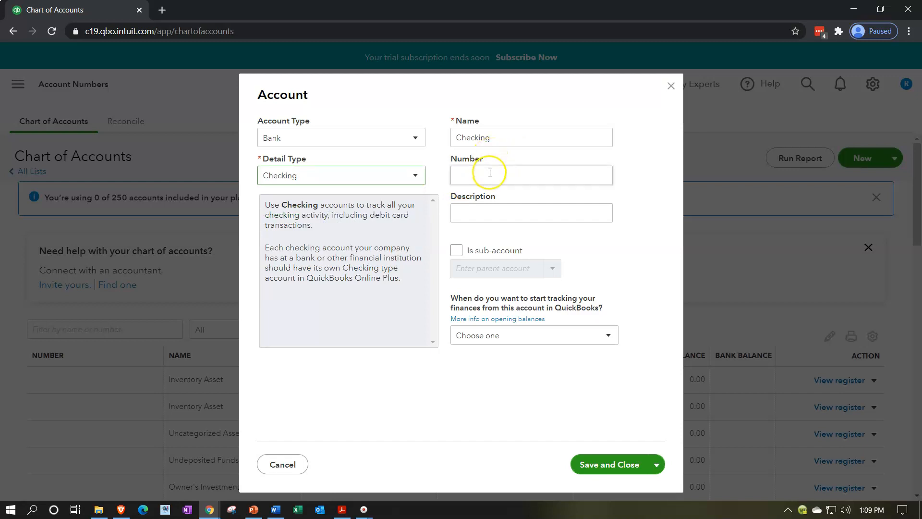
left_click(602, 465)
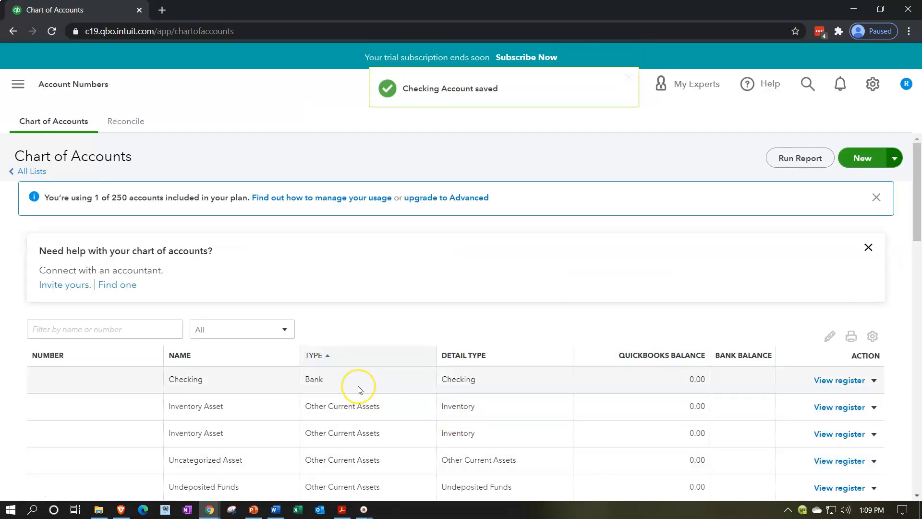
left_click(354, 384)
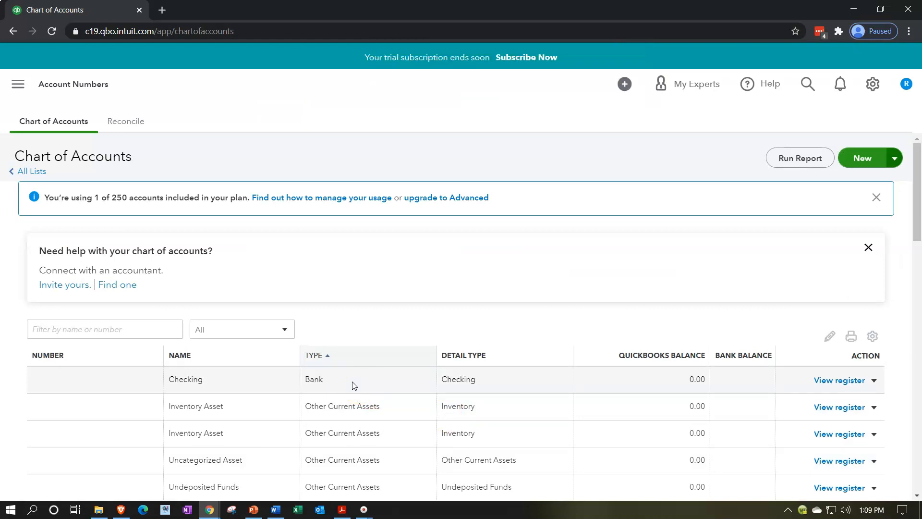
Step: Create and save a new account of type Accounts receivable (A/R) with its default detail type and name
scroll(354, 386, "down", 1)
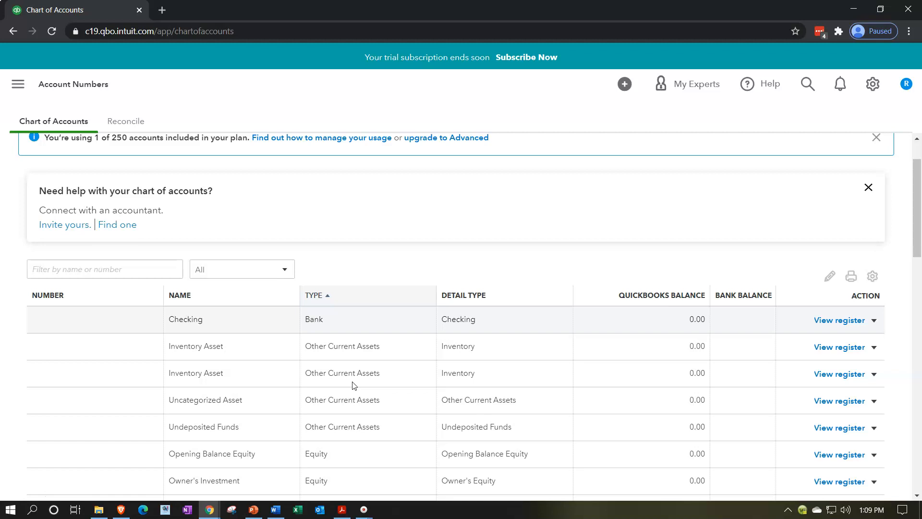
scroll(354, 383, "up", 2)
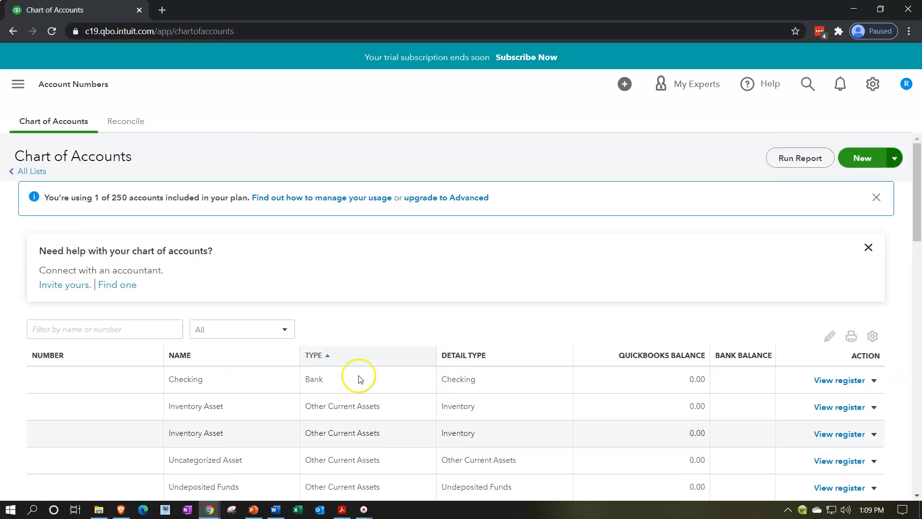
left_click(872, 164)
left_click(419, 139)
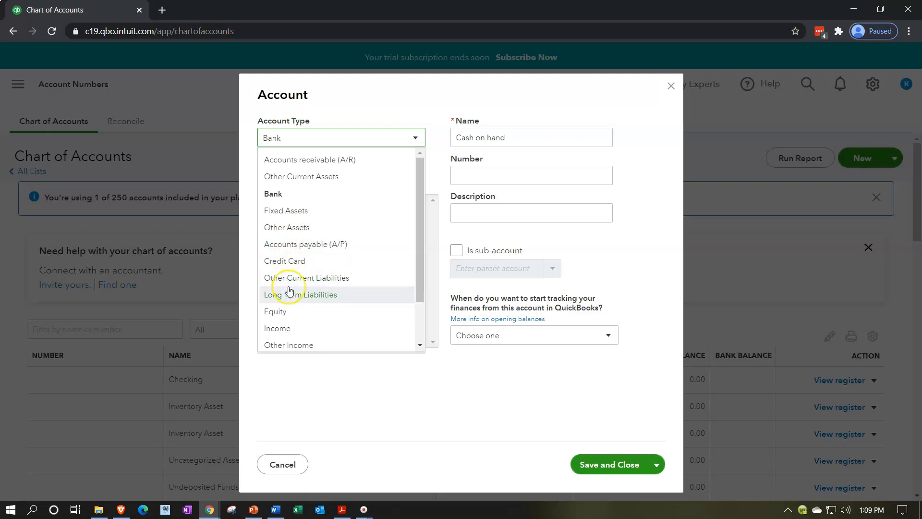
scroll(290, 290, "down", 1)
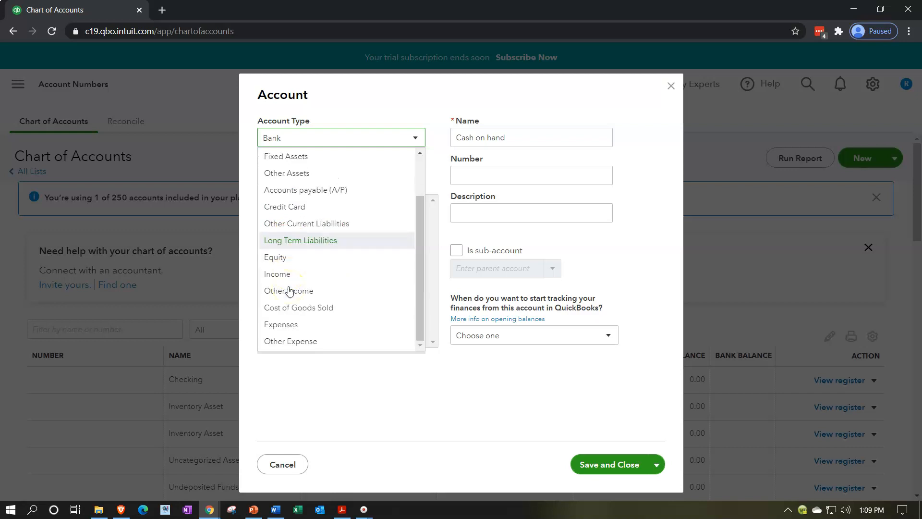
scroll(290, 290, "up", 1)
left_click(301, 162)
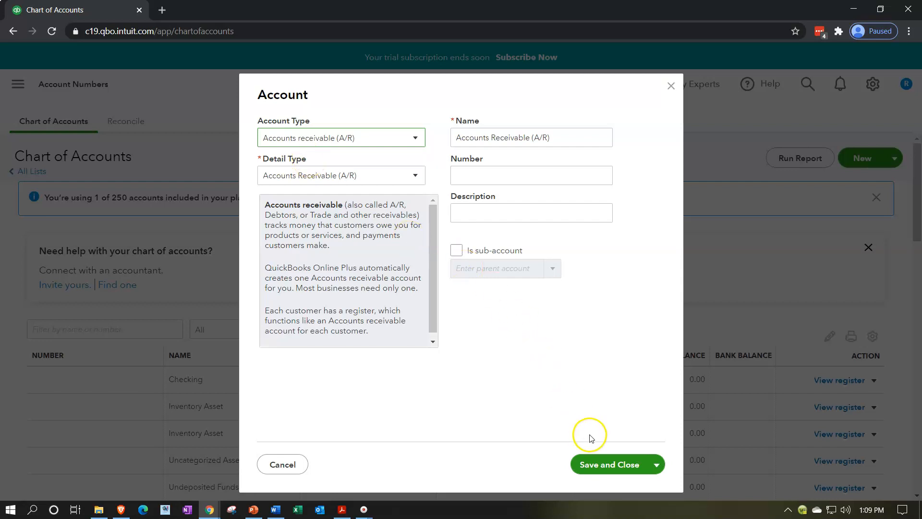
left_click(599, 464)
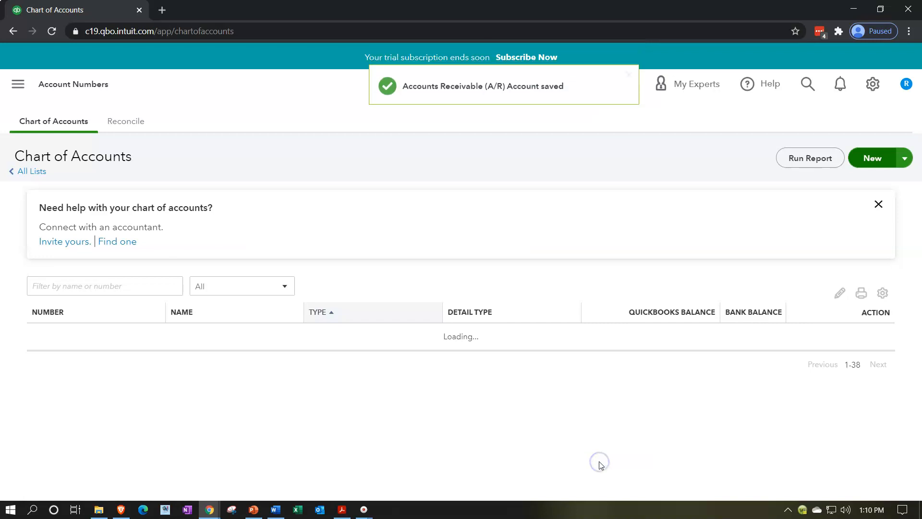
Step: Create and save a new Other Current Assets account with detail type Prepaid Expenses and the matching default name
scroll(598, 456, "down", 1)
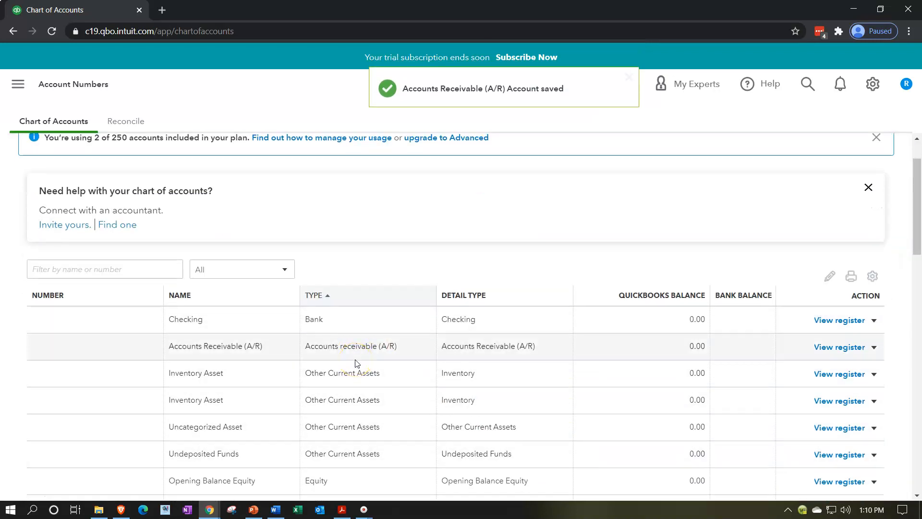
scroll(358, 363, "down", 1)
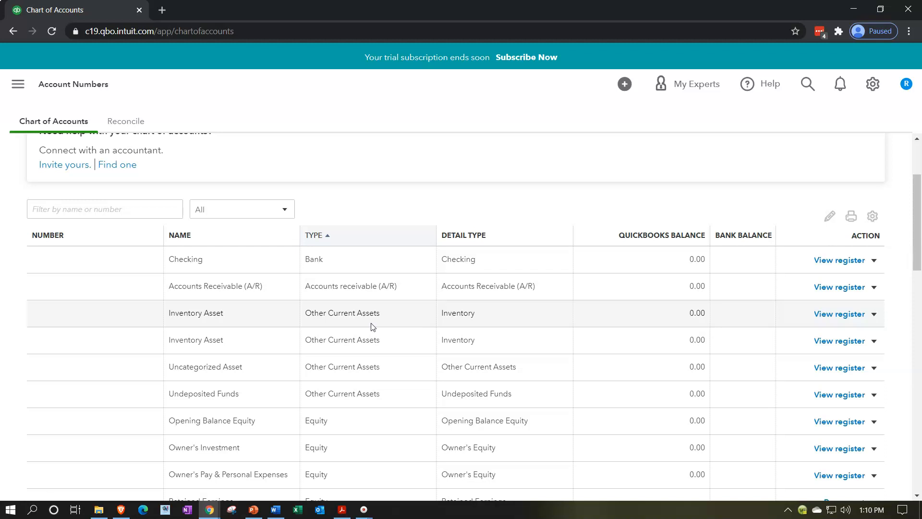
scroll(371, 327, "up", 3)
left_click(855, 161)
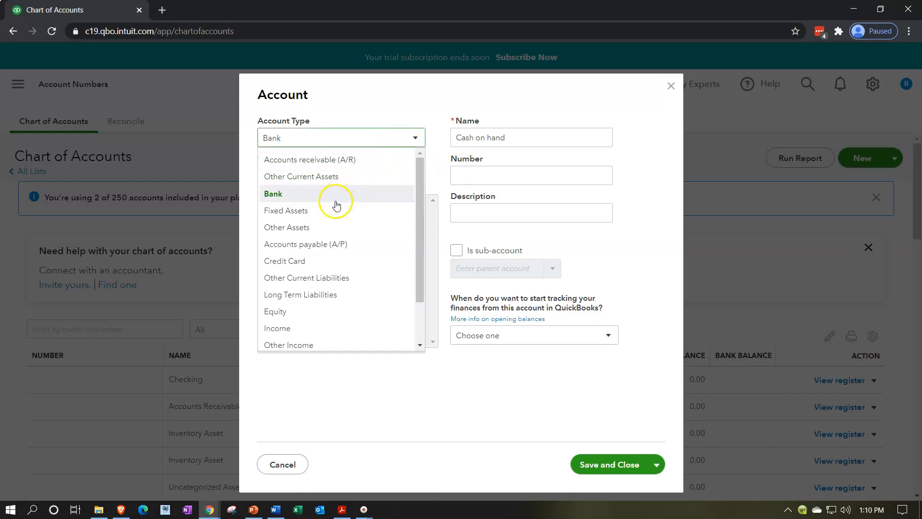
left_click(335, 178)
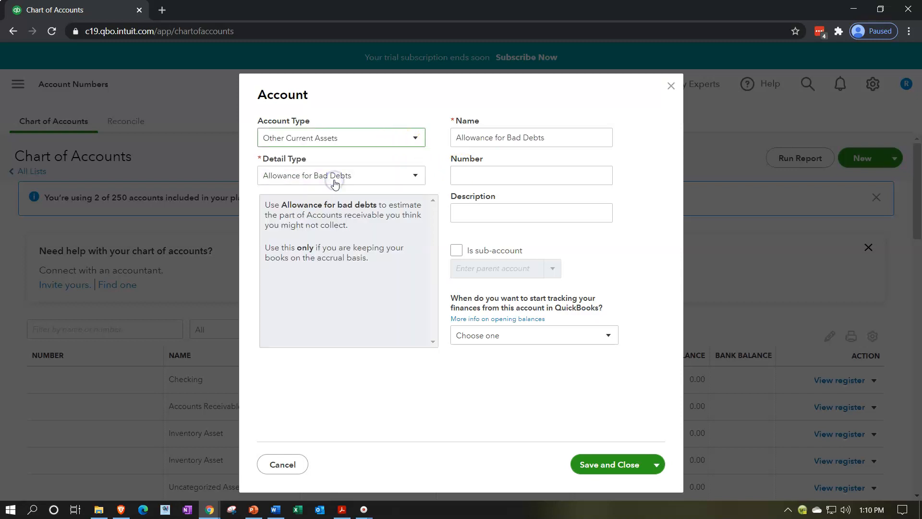
left_click(380, 175)
scroll(370, 248, "down", 1)
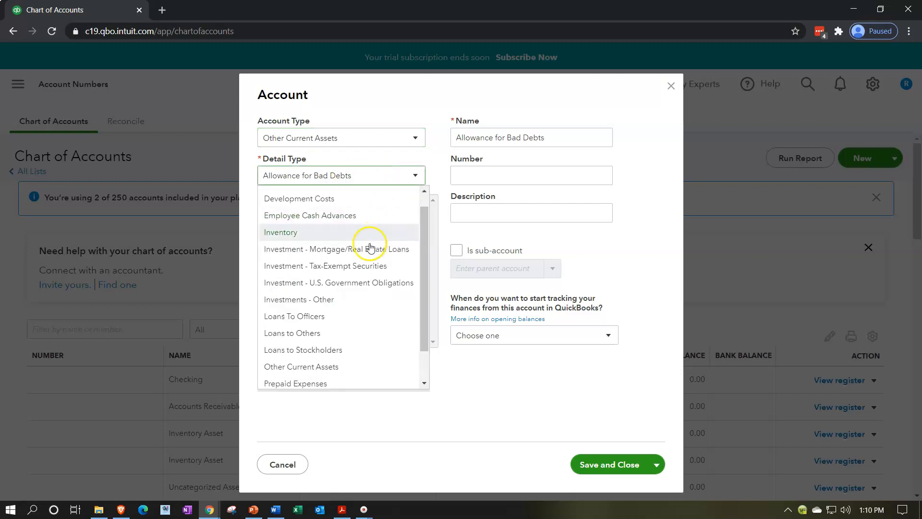
scroll(370, 248, "down", 1)
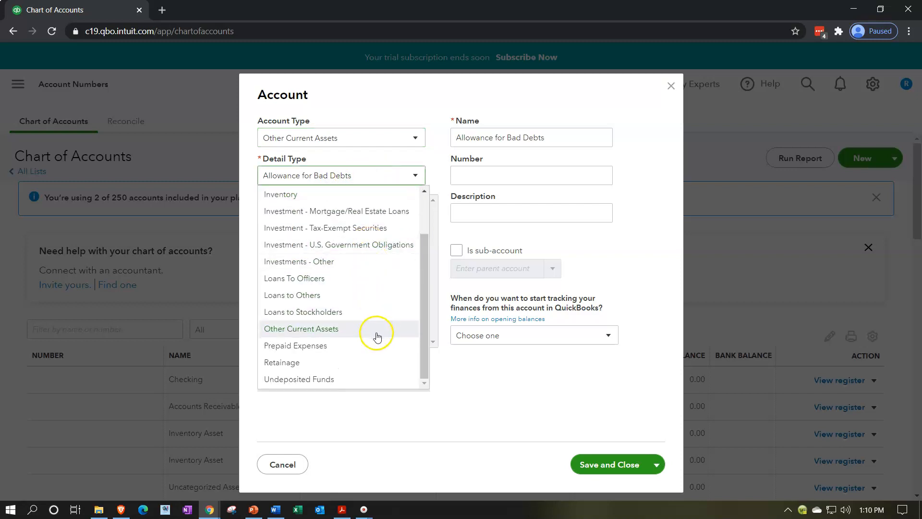
scroll(381, 352, "up", 3)
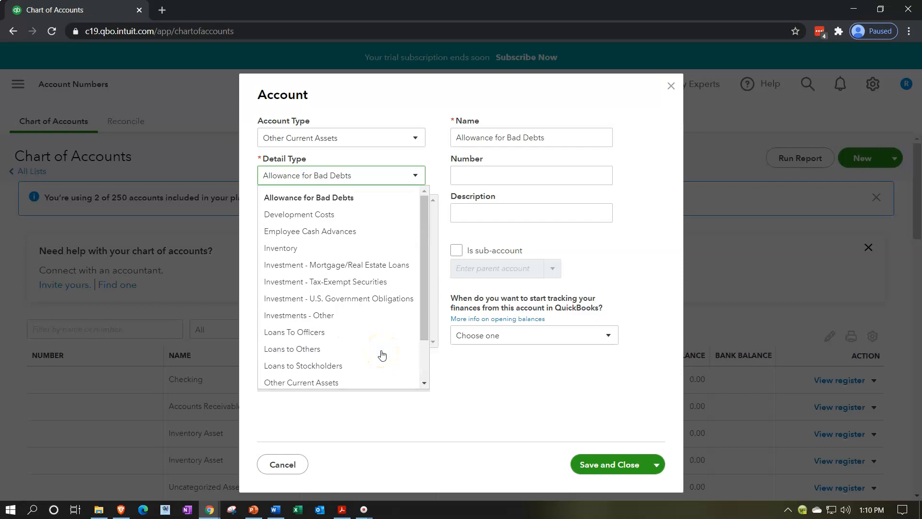
scroll(383, 355, "down", 1)
left_click(383, 355)
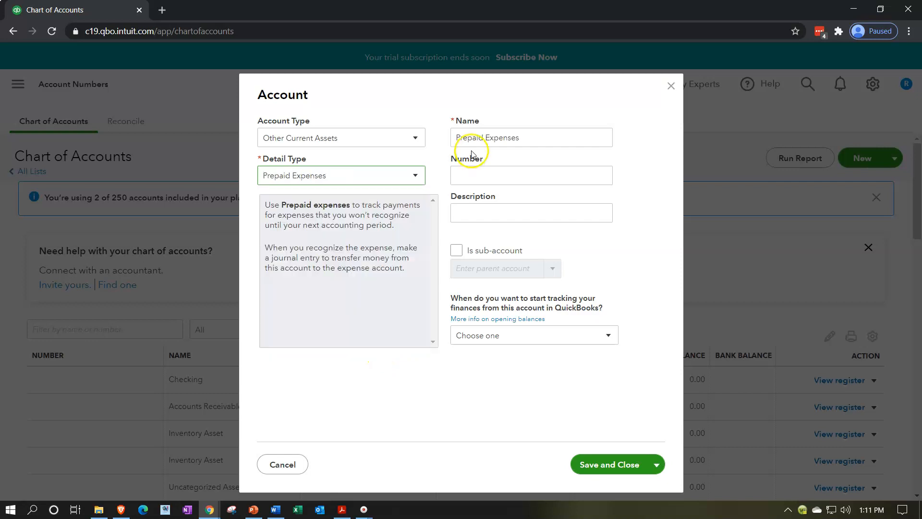
left_click(585, 464)
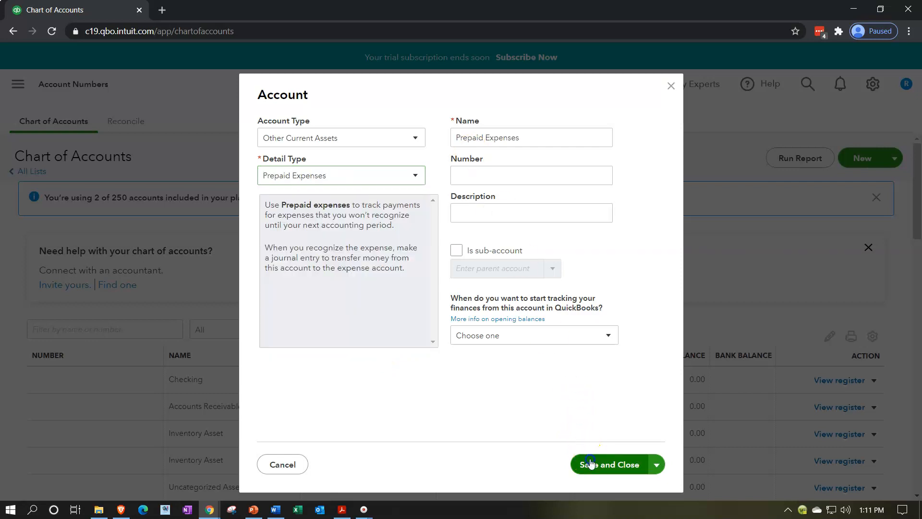
Step: Create and save a new Fixed Assets account with detail type Fixed Asset Furniture, keeping the matching default name and no opening cost
scroll(583, 372, "down", 4)
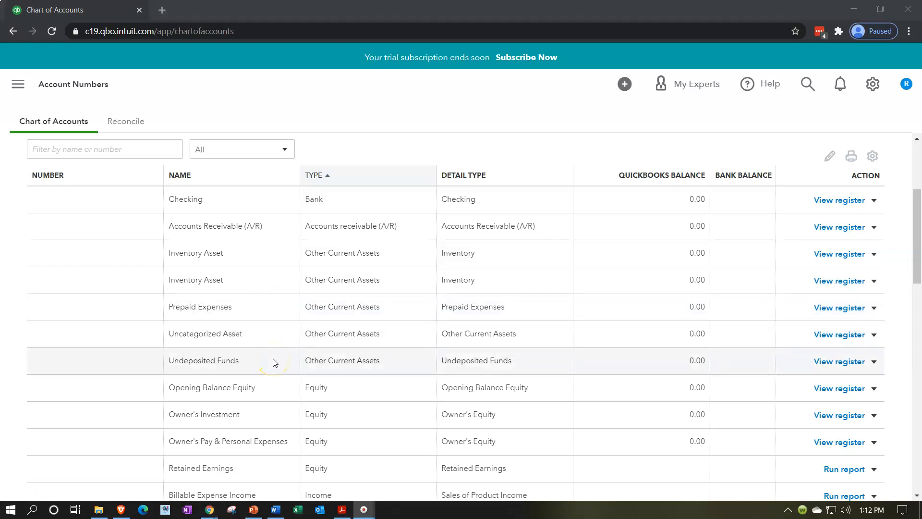
scroll(273, 358, "down", 1)
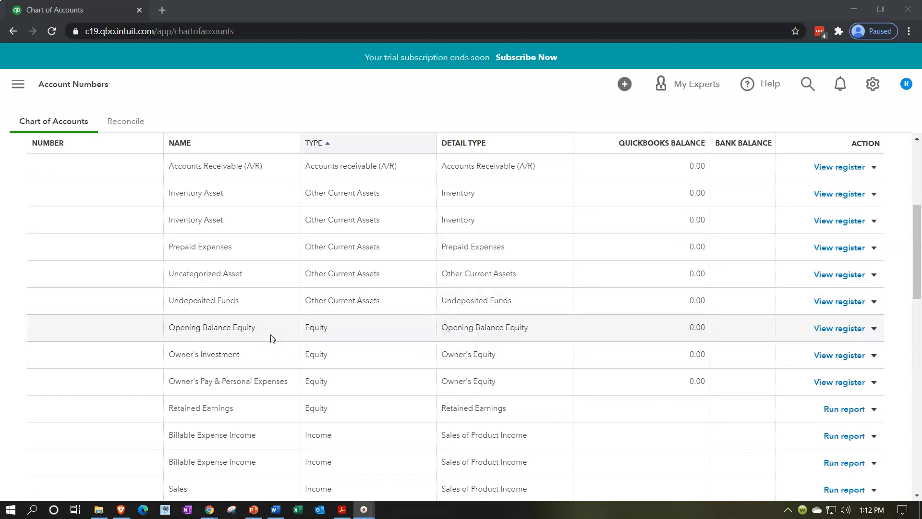
scroll(273, 338, "up", 5)
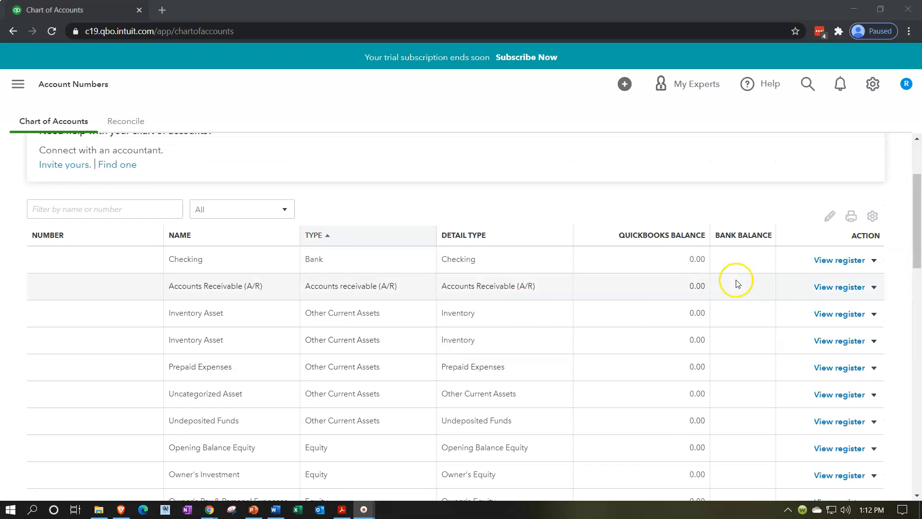
left_click(870, 157)
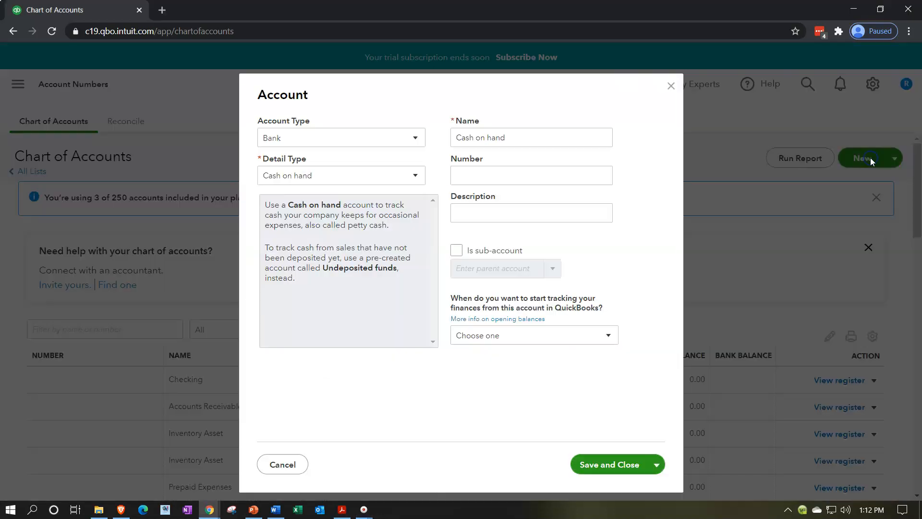
left_click(402, 138)
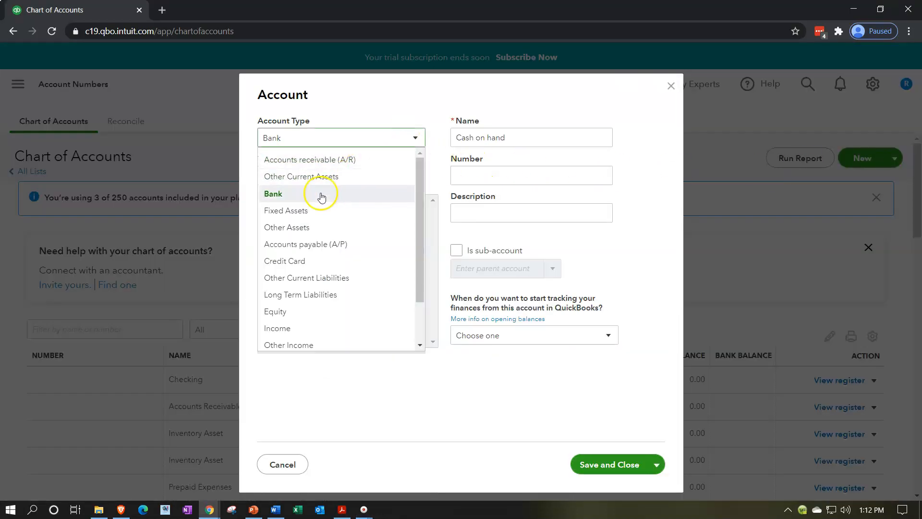
left_click(311, 210)
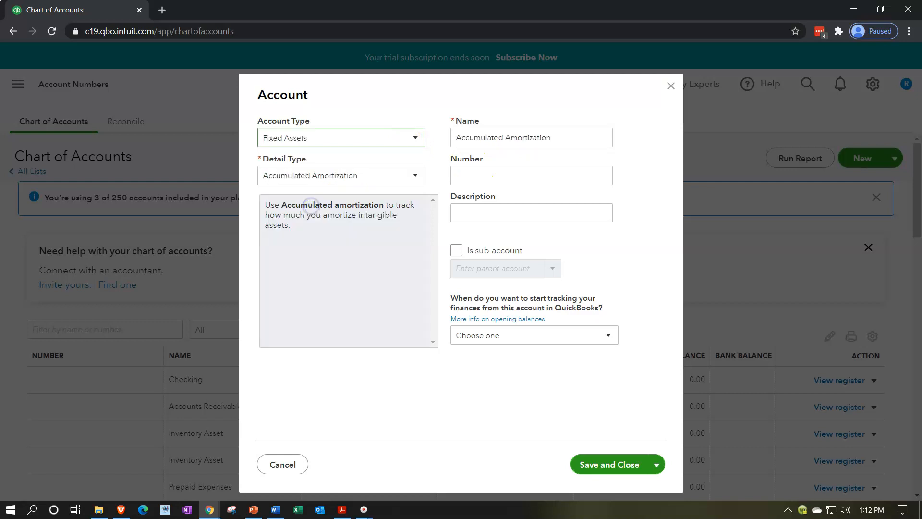
left_click(416, 176)
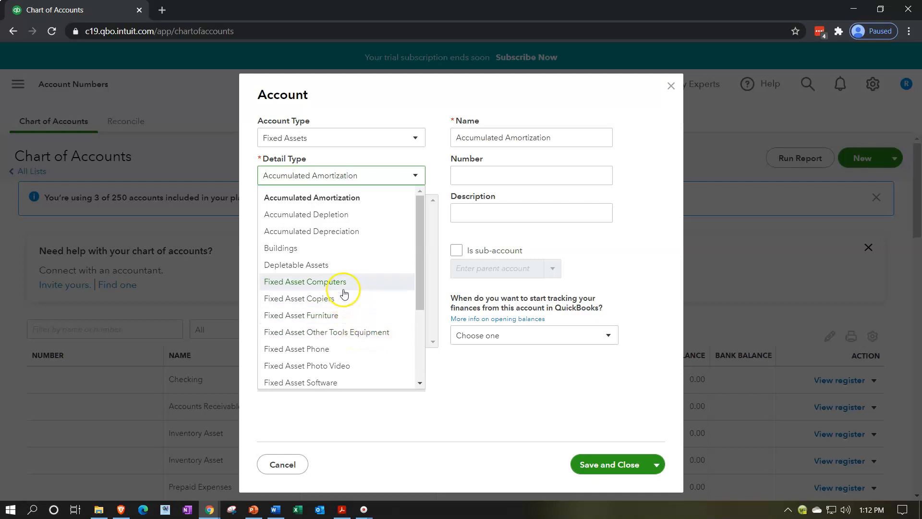
left_click(345, 314)
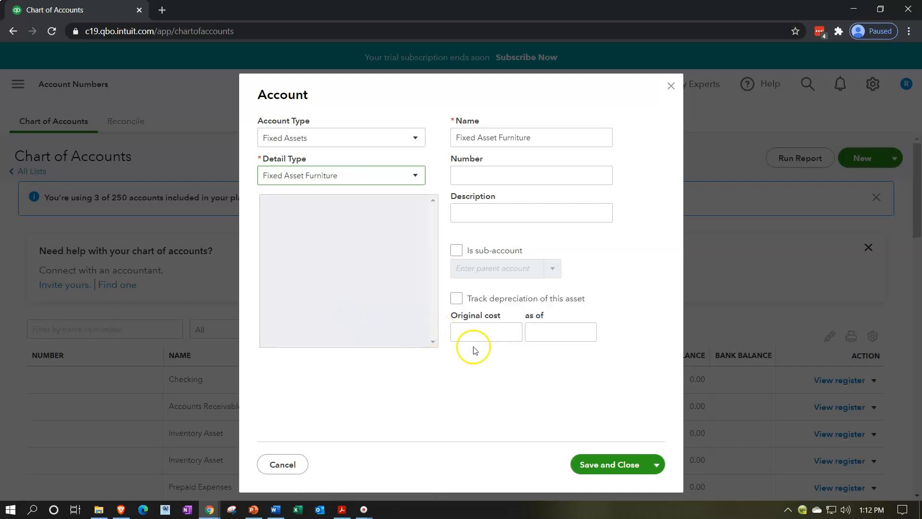
left_click(627, 460)
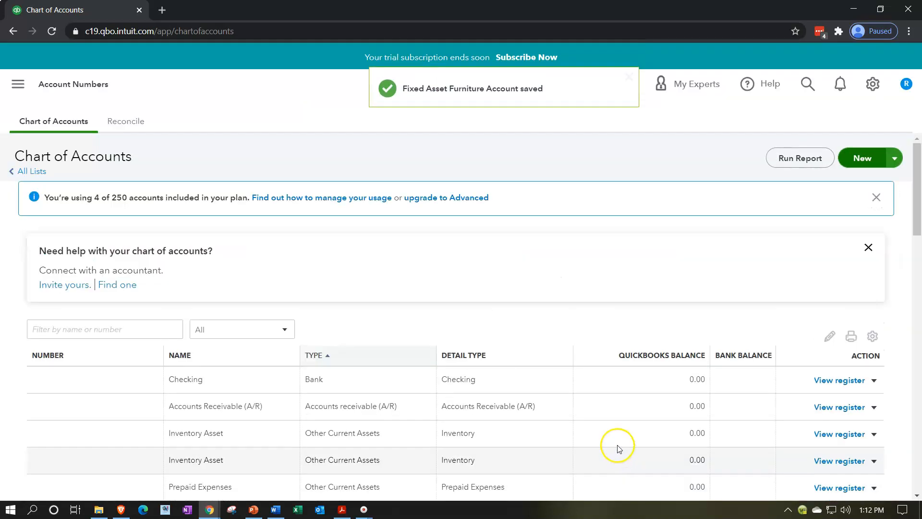
Step: Create and save a new Fixed Assets account with the default detail type and name Accumulated Amortization
scroll(591, 367, "down", 1)
scroll(591, 369, "down", 1)
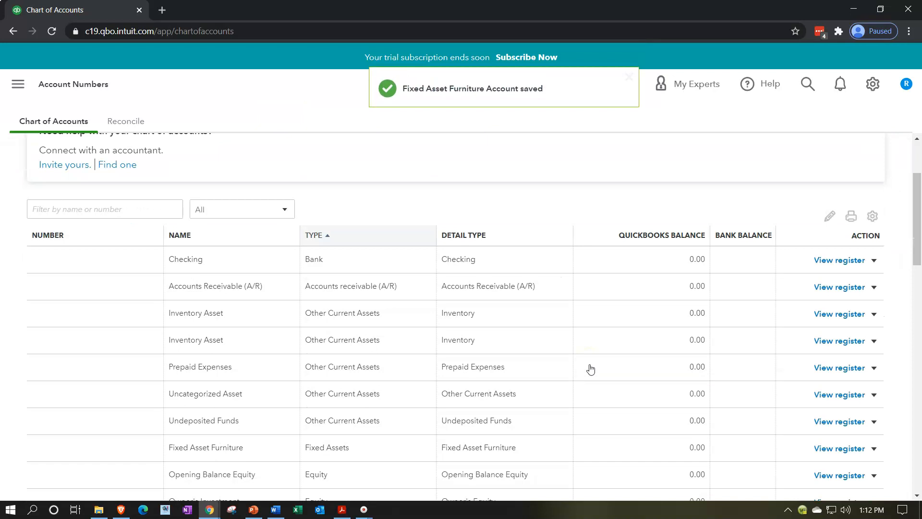
scroll(591, 369, "down", 1)
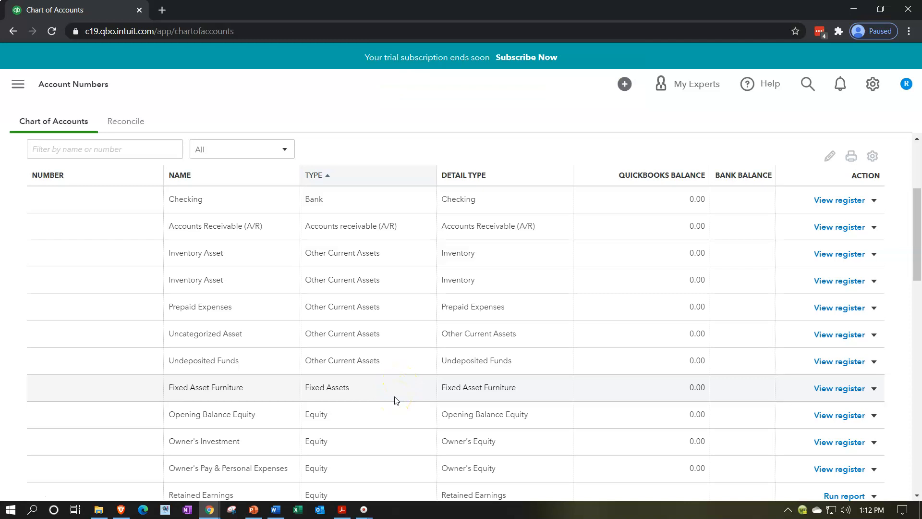
scroll(397, 401, "up", 3)
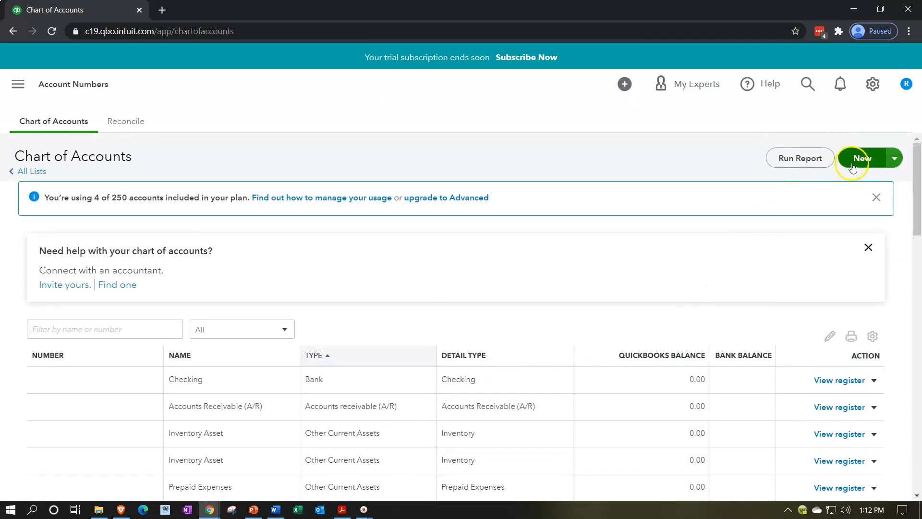
left_click(853, 164)
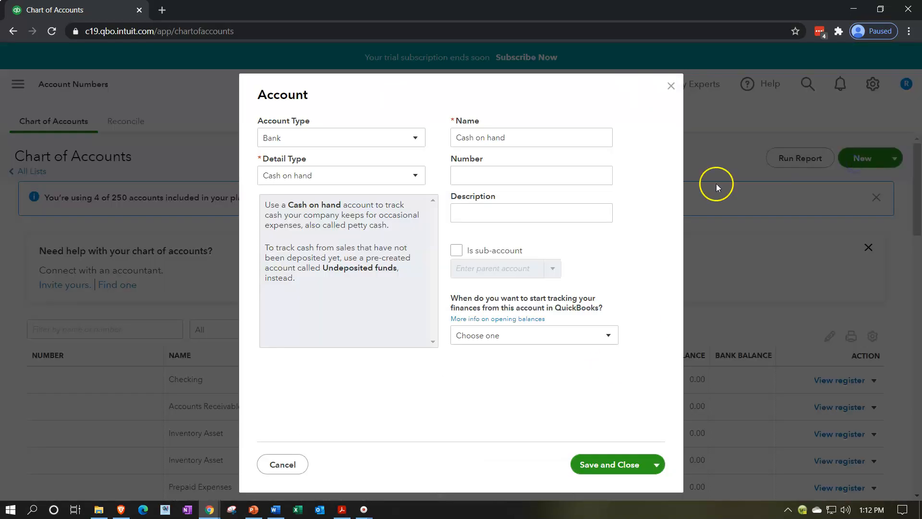
left_click(412, 138)
left_click(312, 210)
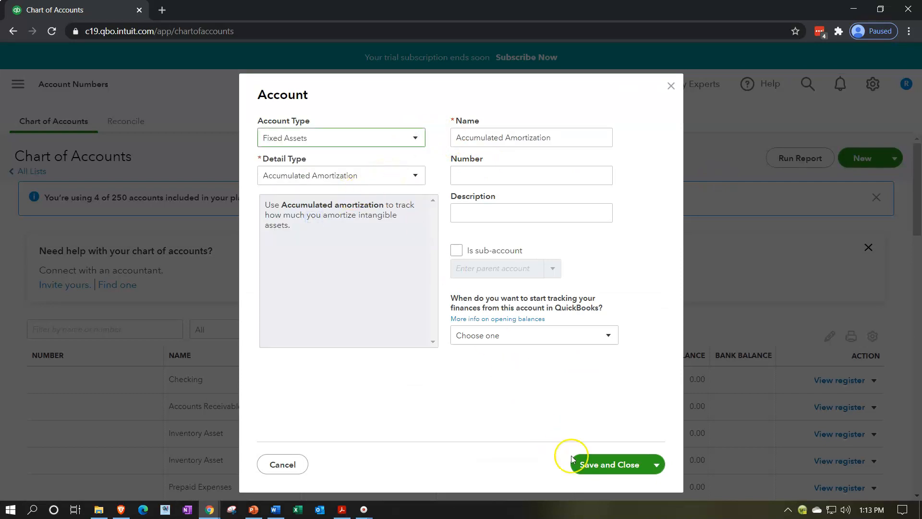
left_click(606, 471)
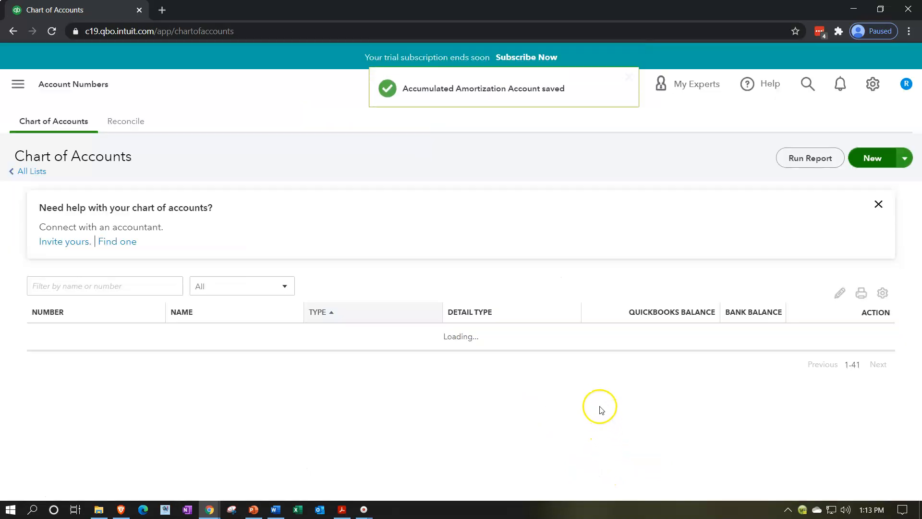
Step: Create and save a new Other Assets account with detail type Goodwill and the matching default name
scroll(594, 393, "down", 3)
scroll(595, 393, "down", 1)
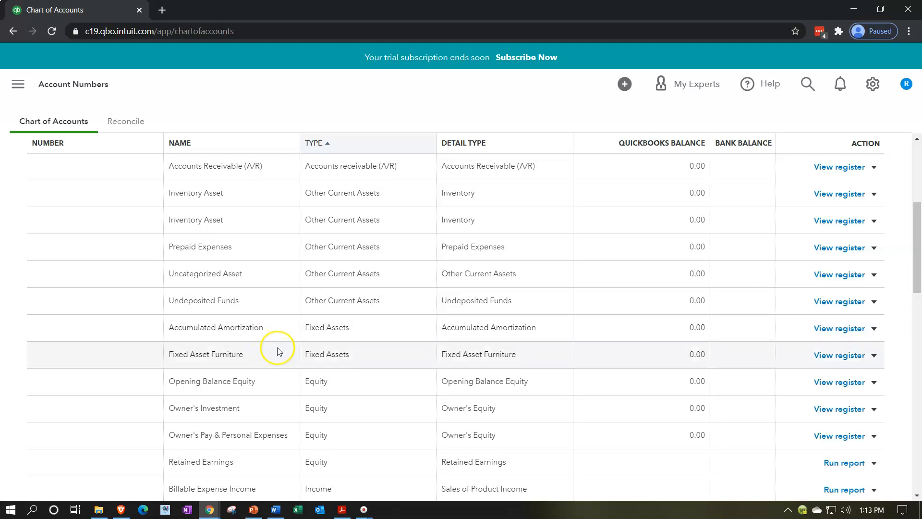
scroll(453, 377, "up", 5)
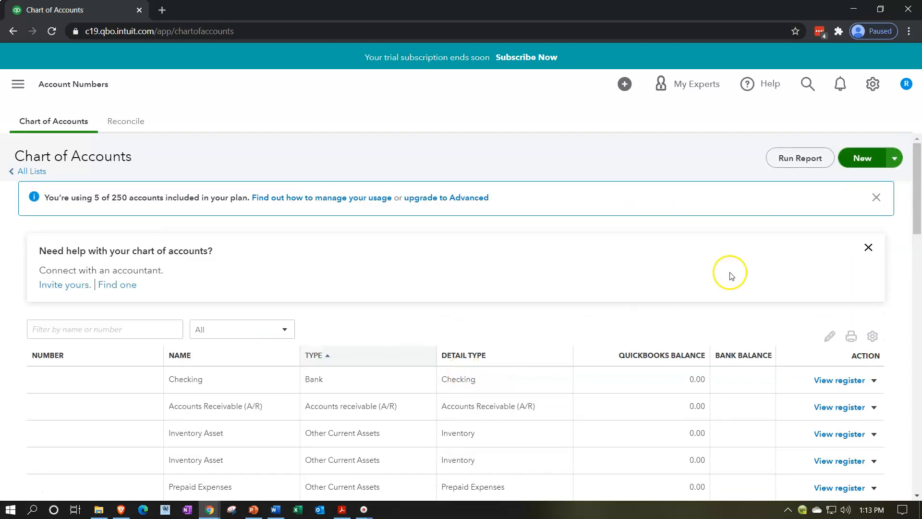
left_click(854, 163)
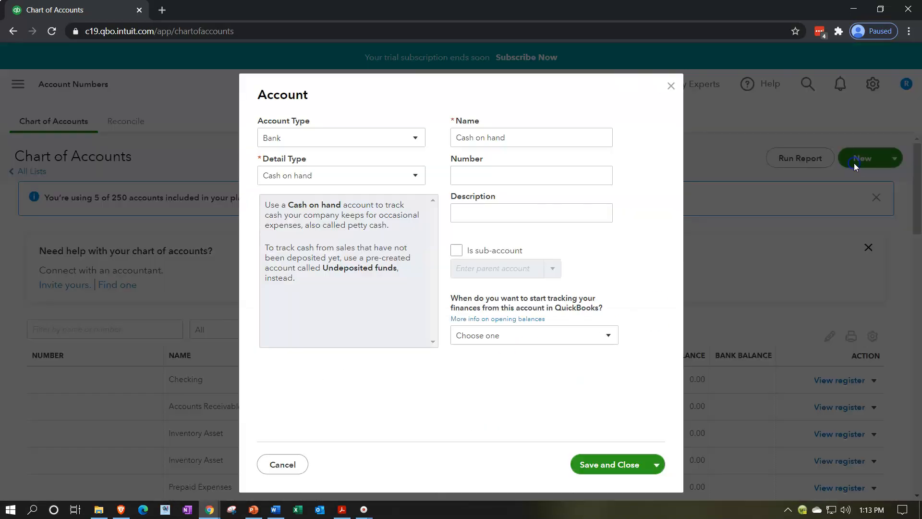
left_click(415, 138)
left_click(335, 227)
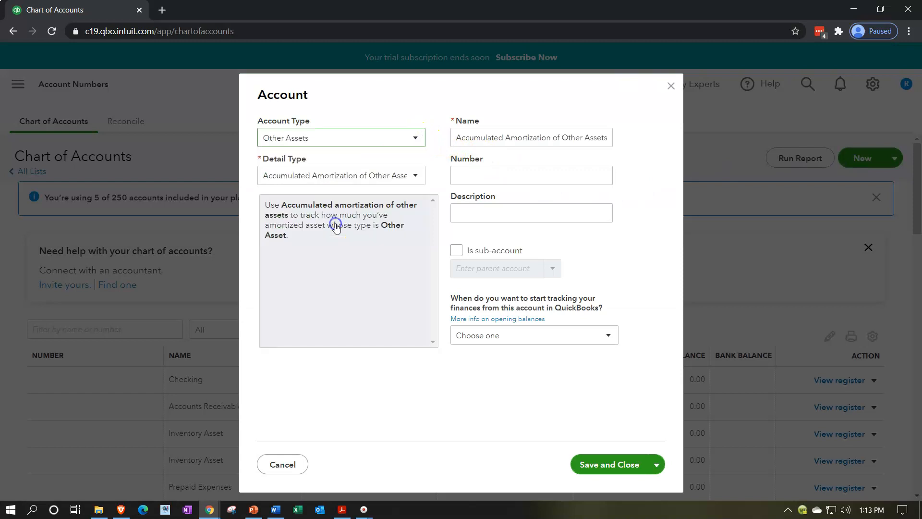
left_click(416, 175)
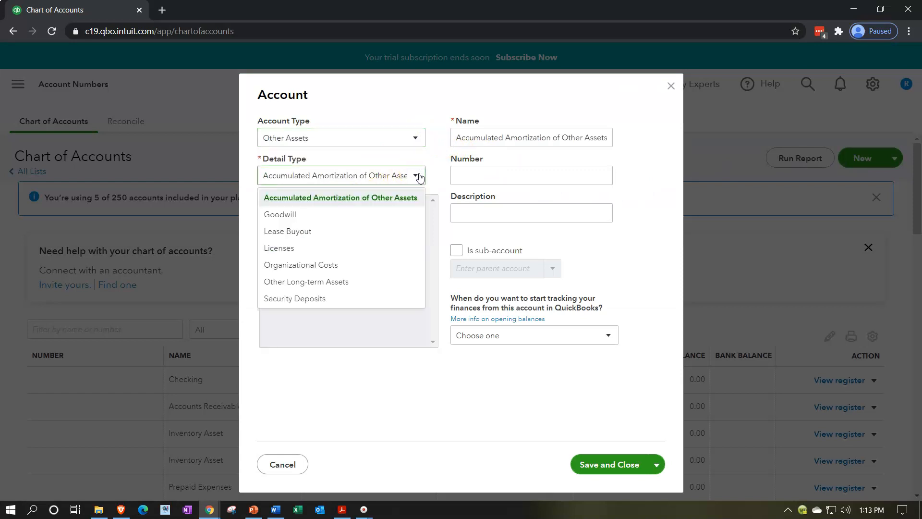
left_click(362, 214)
left_click(606, 463)
Step: Create and save a new account of type Accounts payable (A/P) with its default detail type and name
scroll(623, 405, "down", 5)
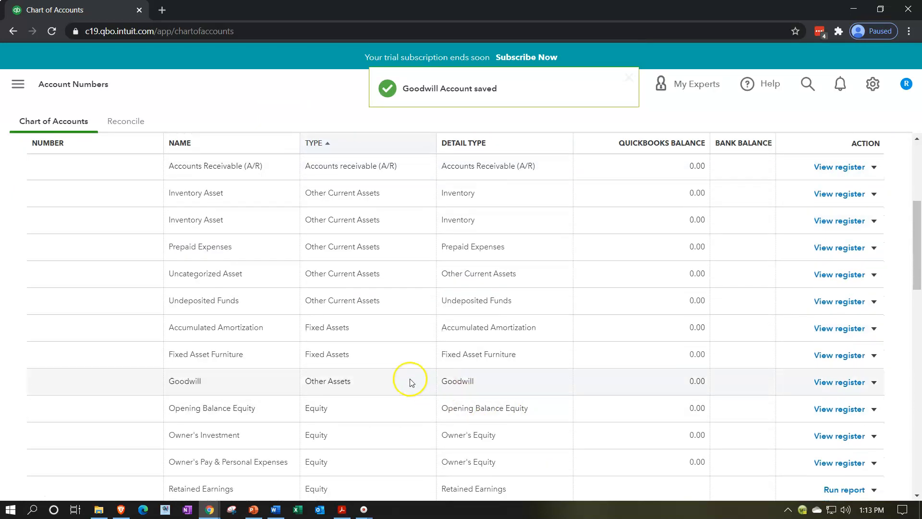
scroll(406, 379, "down", 1)
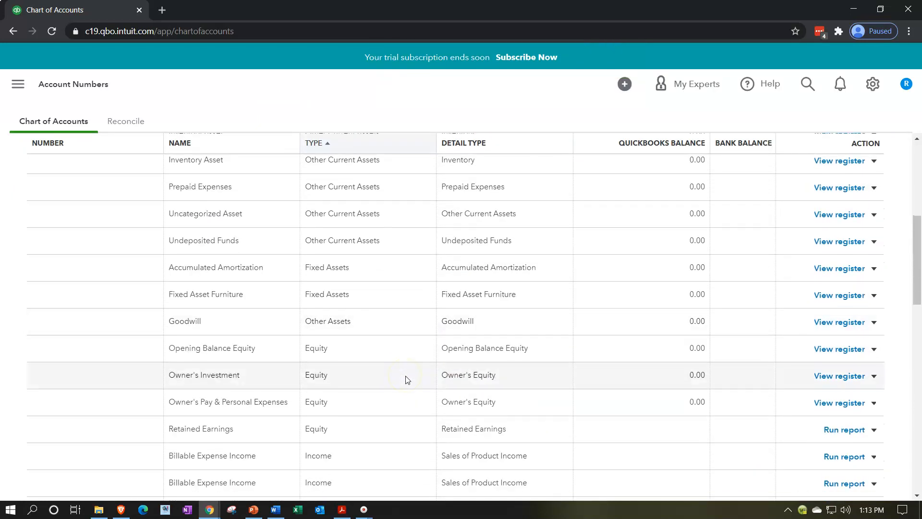
scroll(408, 377, "up", 5)
scroll(651, 325, "up", 2)
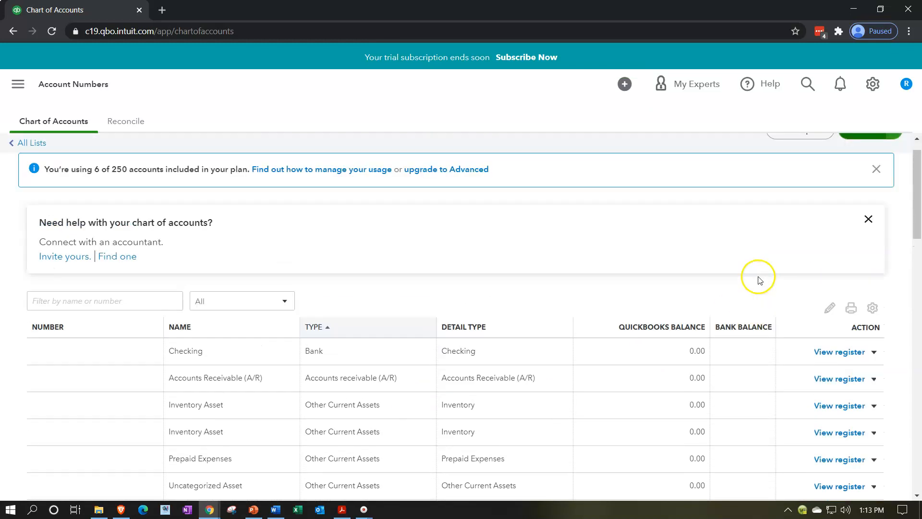
left_click(854, 160)
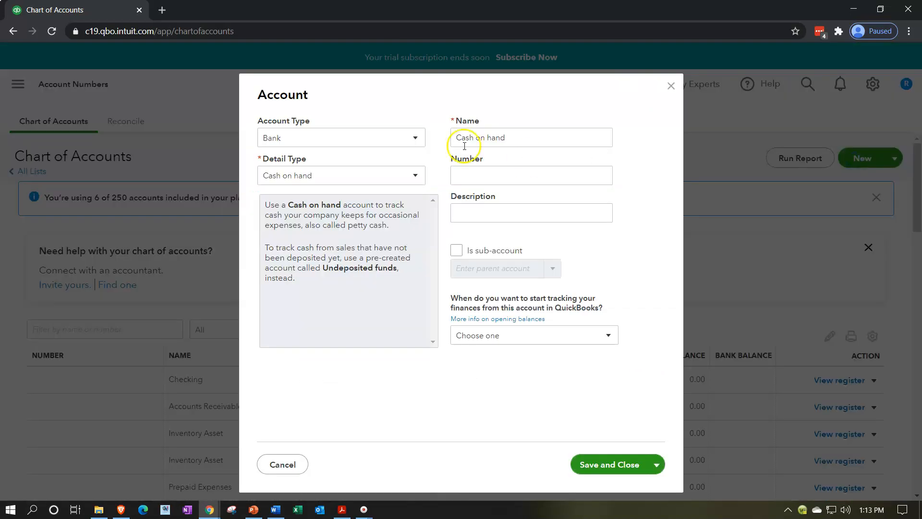
left_click(407, 140)
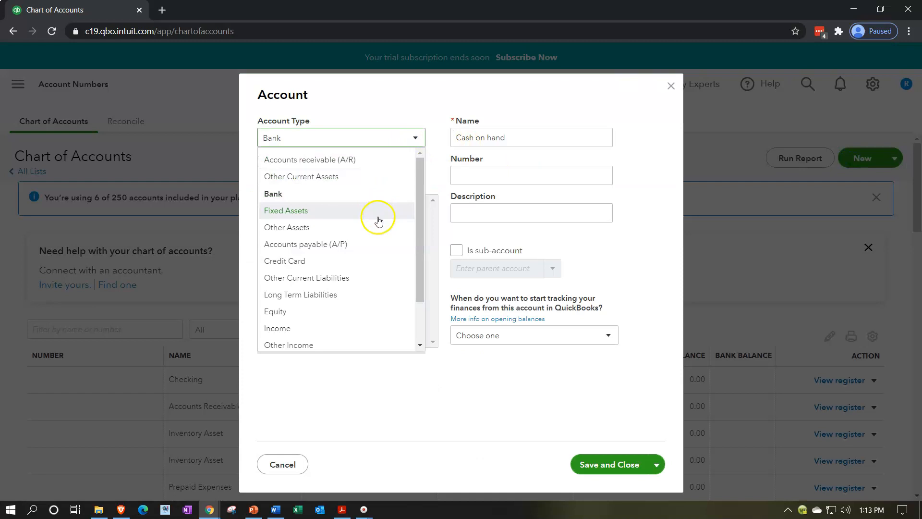
scroll(379, 221, "down", 2)
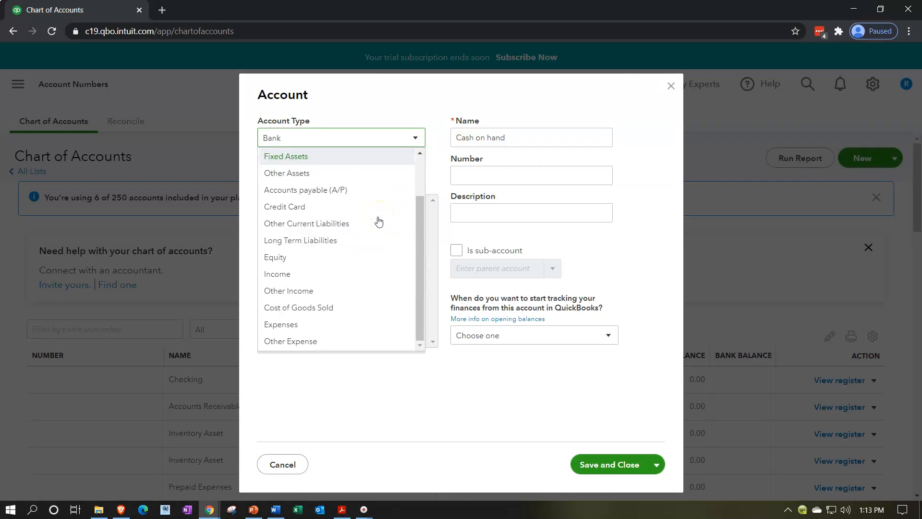
scroll(379, 221, "up", 2)
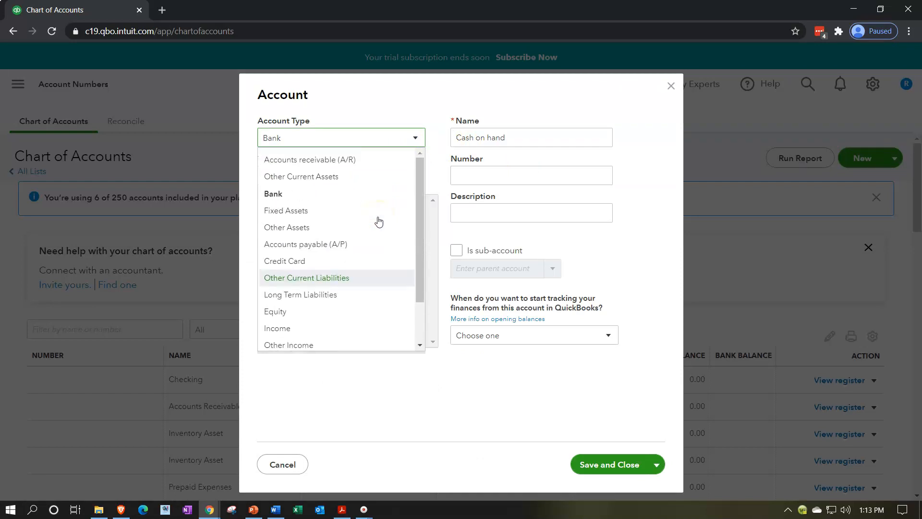
left_click(360, 250)
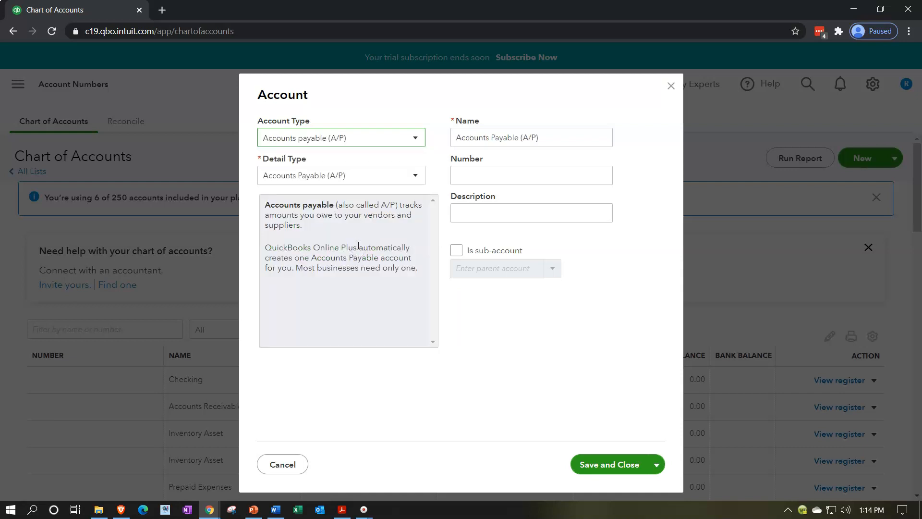
left_click(604, 464)
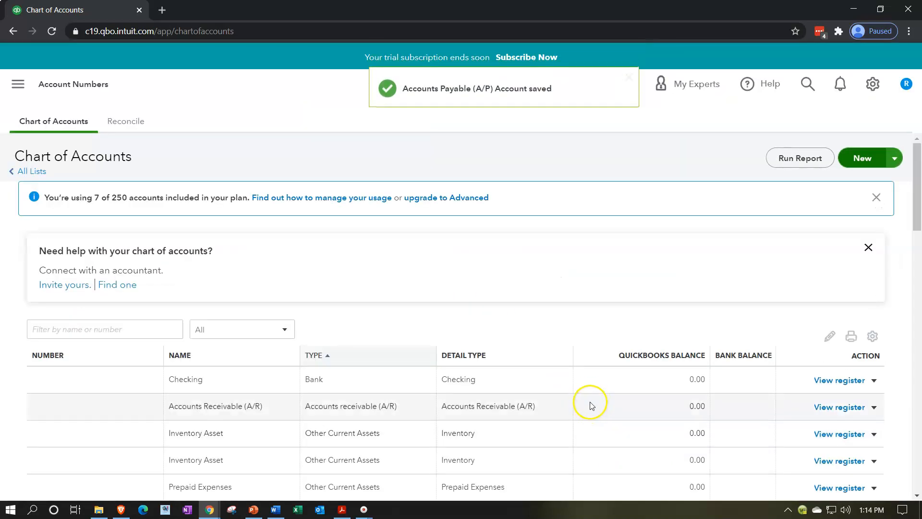
Step: Create and save a new Other Current Liabilities account with detail type Sales Tax Payable and the matching default name
scroll(591, 399, "down", 3)
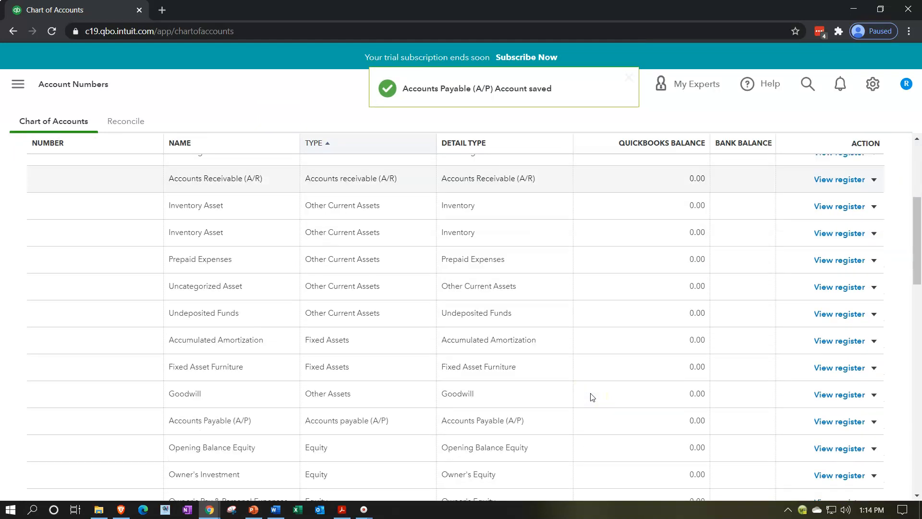
scroll(576, 397, "down", 2)
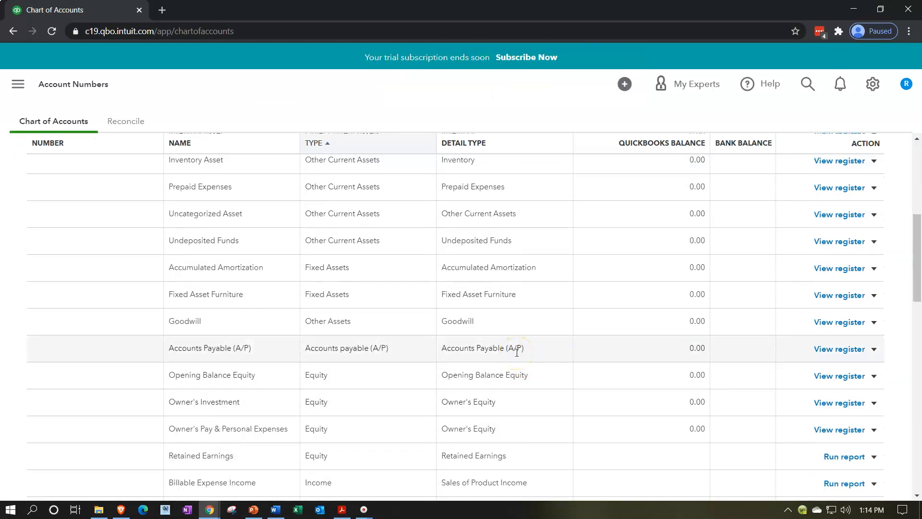
scroll(516, 351, "up", 6)
left_click(859, 158)
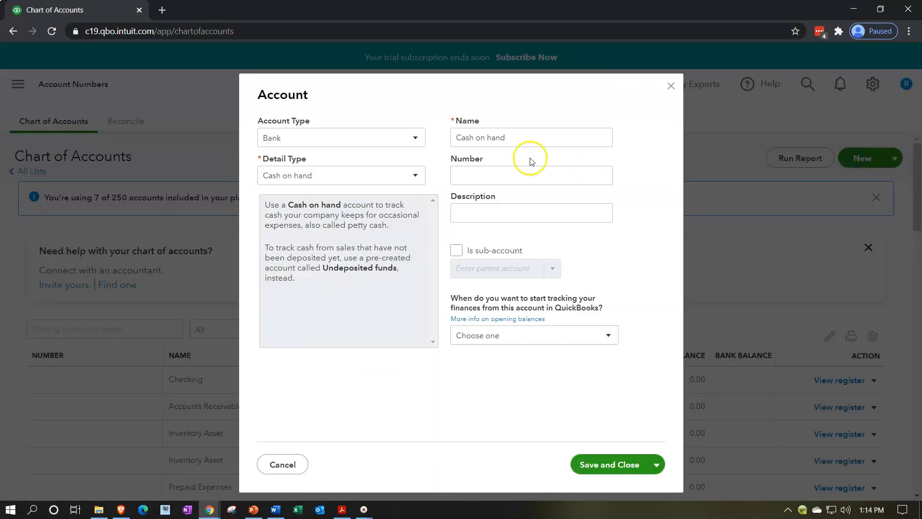
left_click(416, 138)
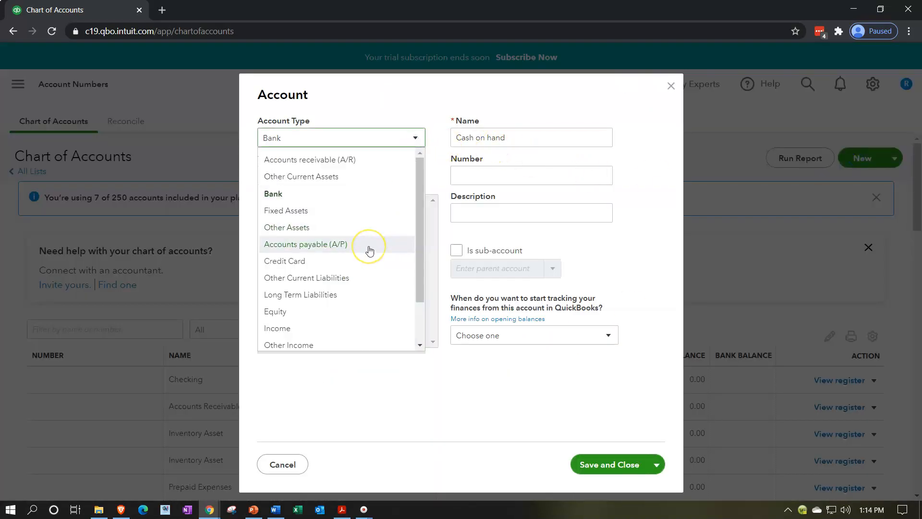
left_click(368, 278)
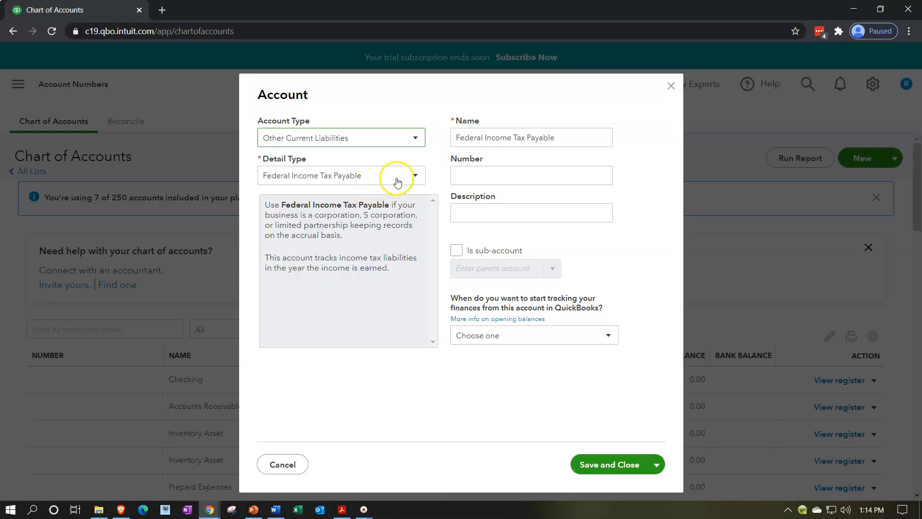
left_click(397, 181)
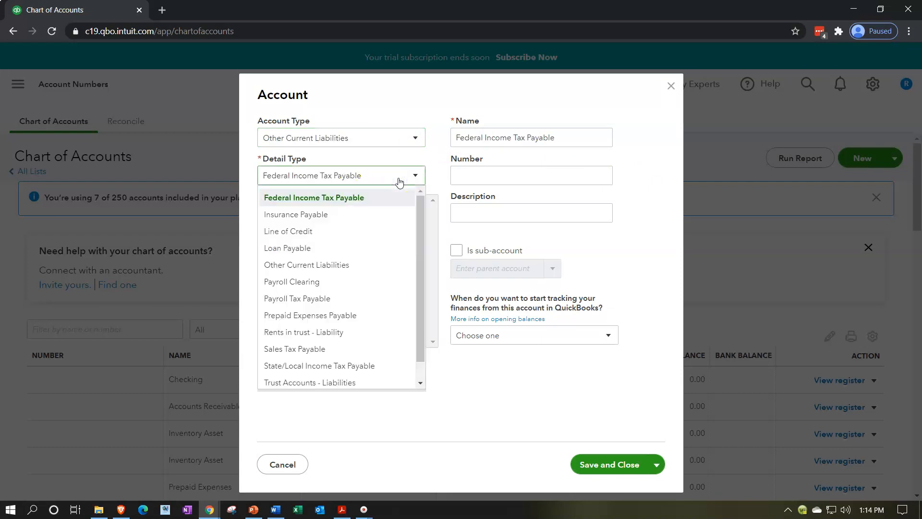
left_click(367, 270)
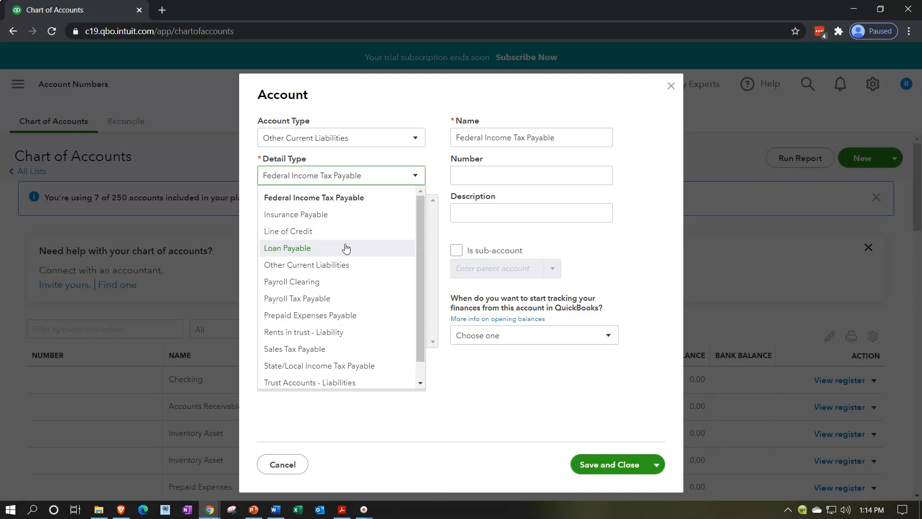
left_click(383, 174)
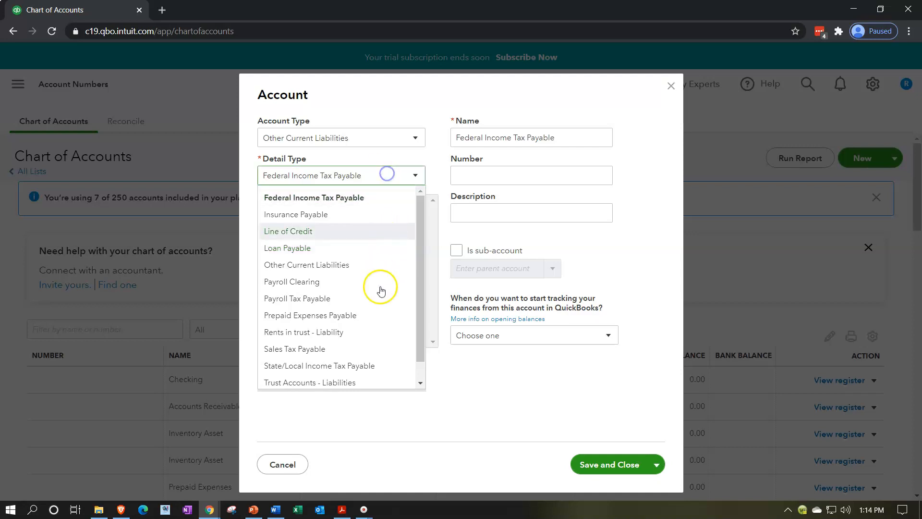
left_click(369, 353)
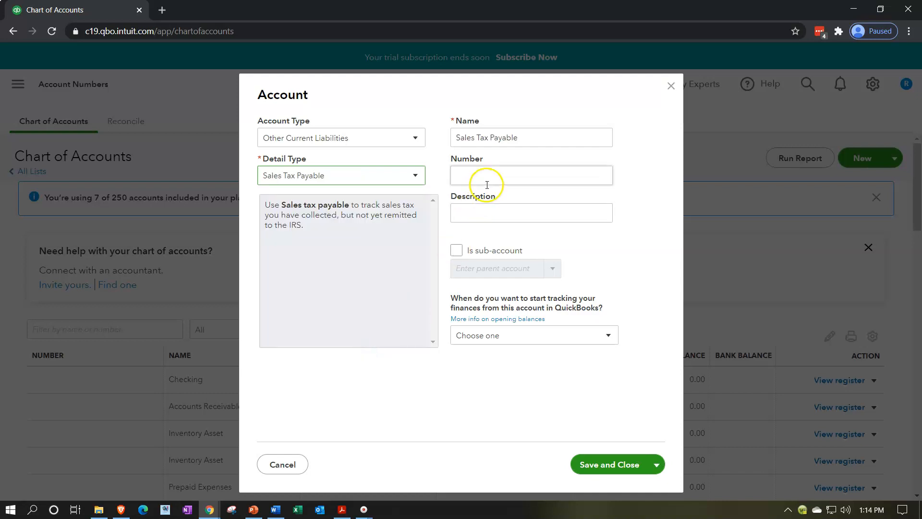
left_click(608, 464)
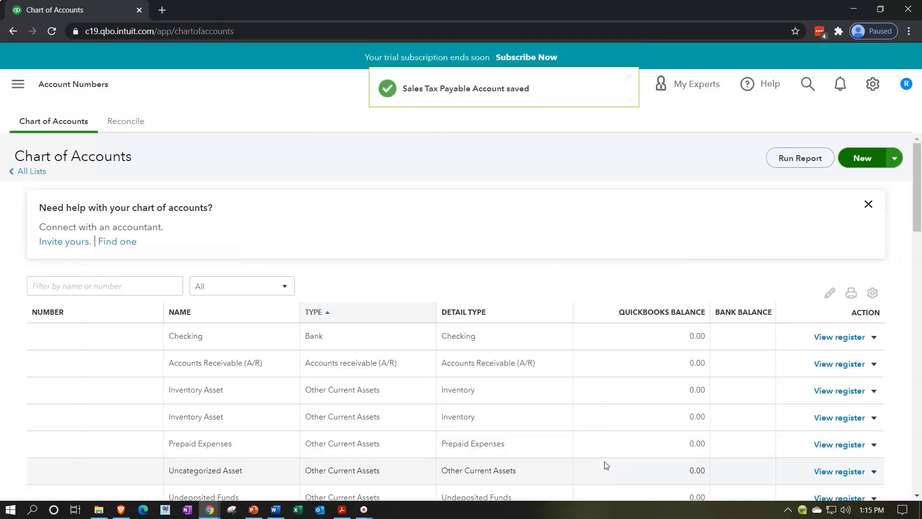
Step: Create and save a new Long Term Liabilities account with the default detail type and name Notes Payable
scroll(606, 388, "down", 6)
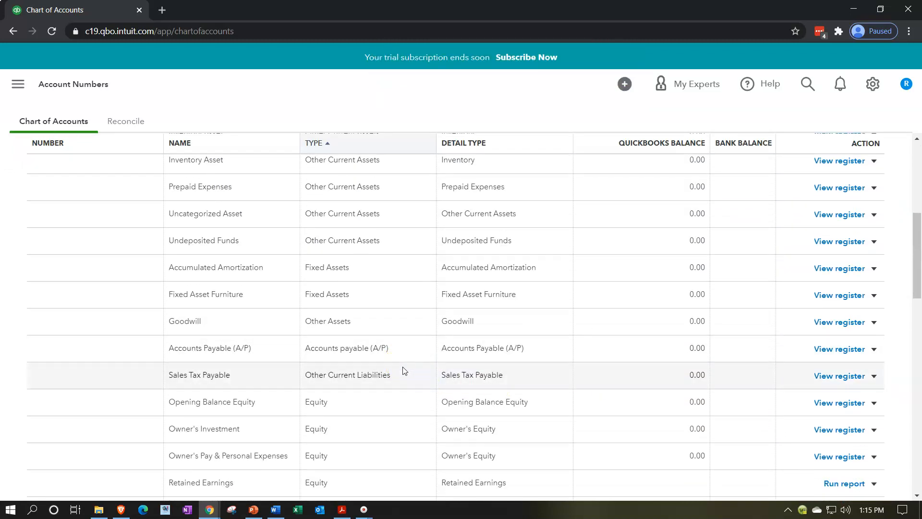
scroll(774, 218, "up", 6)
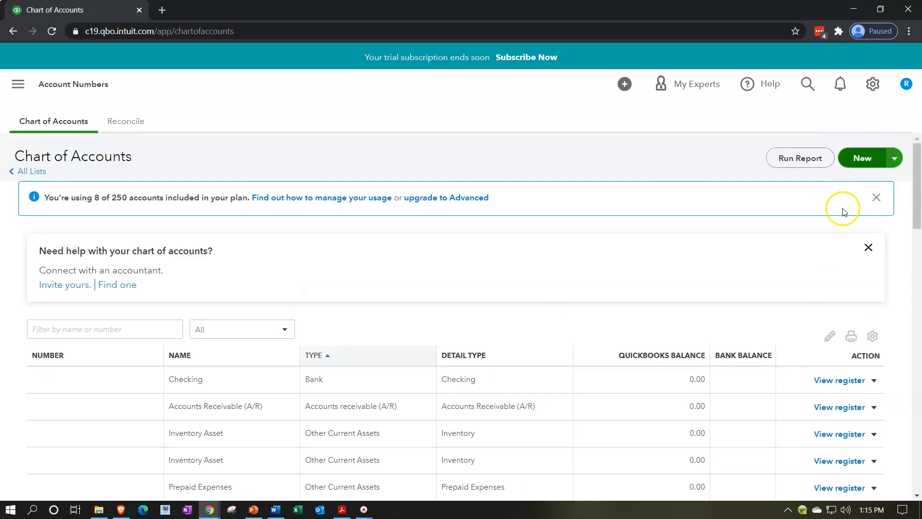
left_click(857, 158)
left_click(419, 141)
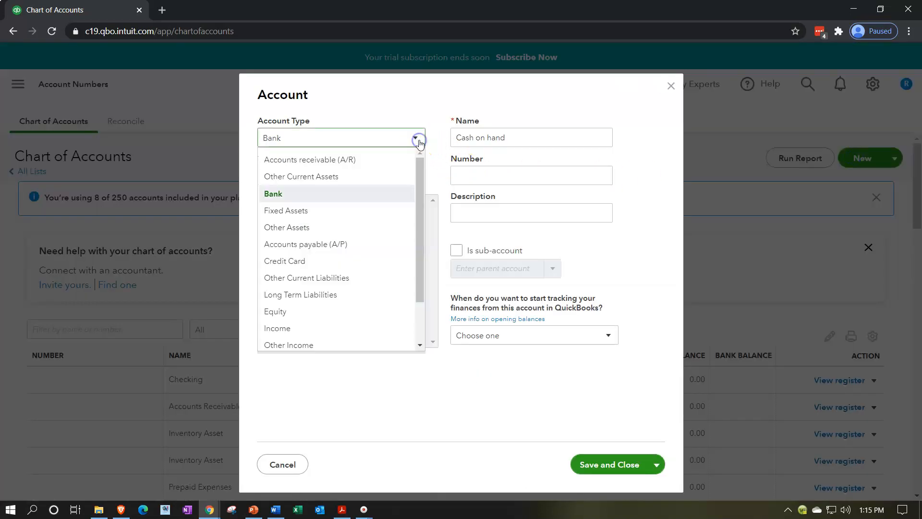
left_click(349, 296)
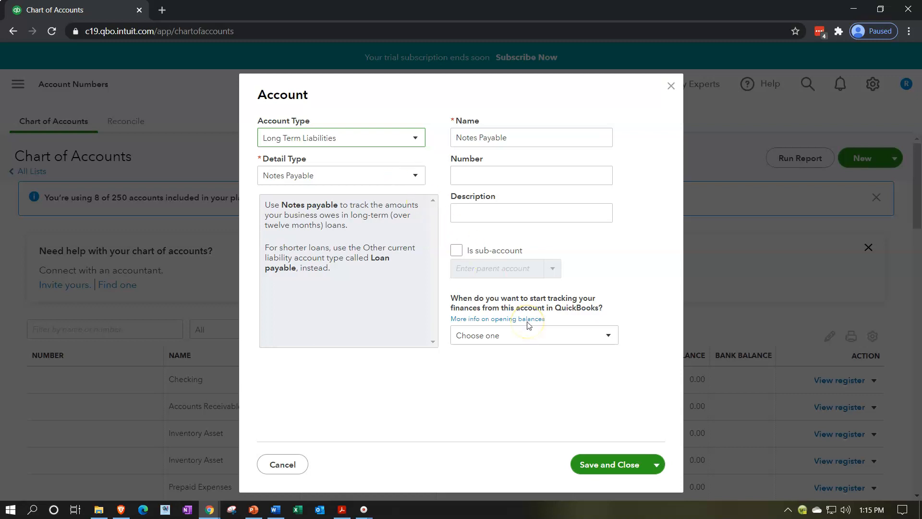
left_click(592, 464)
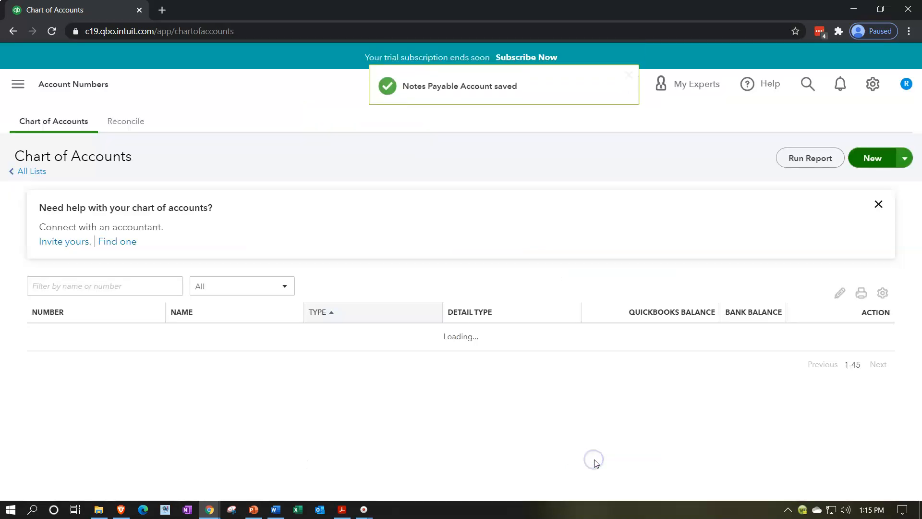
Step: Rename the Retained Earnings equity account as Owner's Equity and save it
scroll(595, 440, "down", 5)
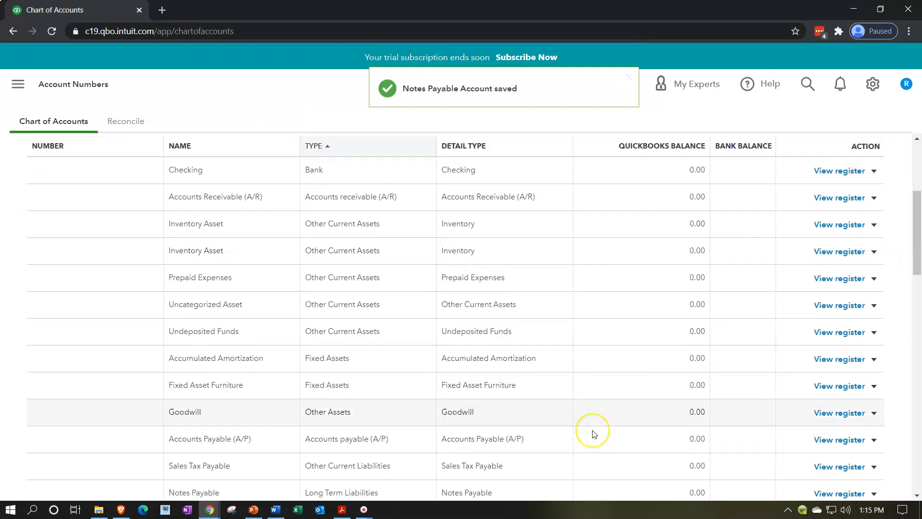
scroll(595, 434, "down", 5)
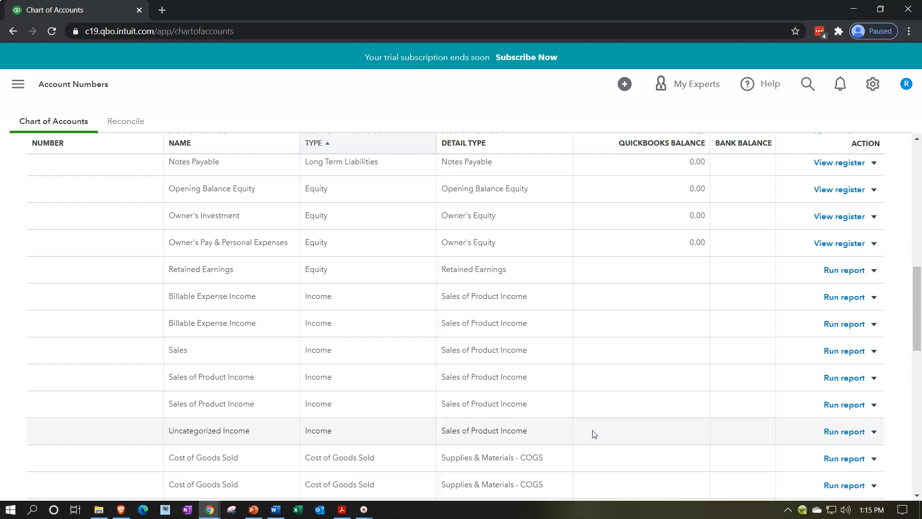
scroll(595, 434, "up", 3)
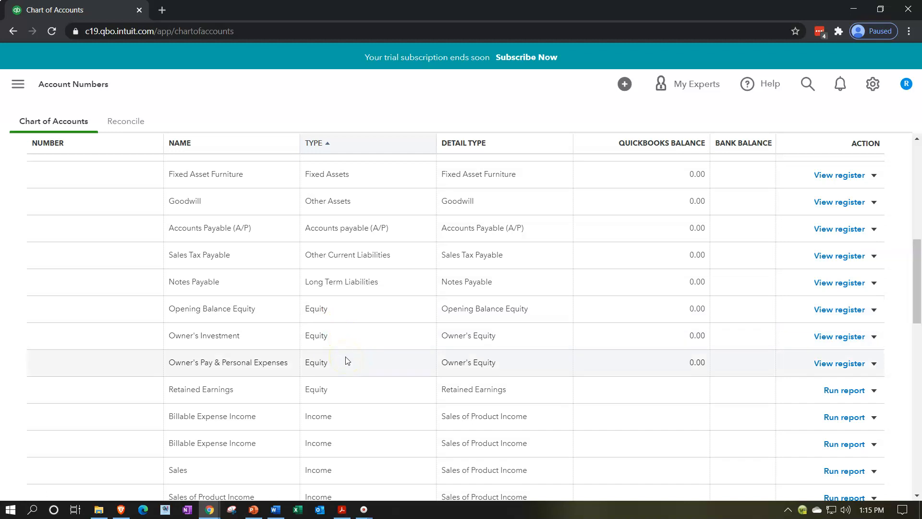
left_click(348, 389)
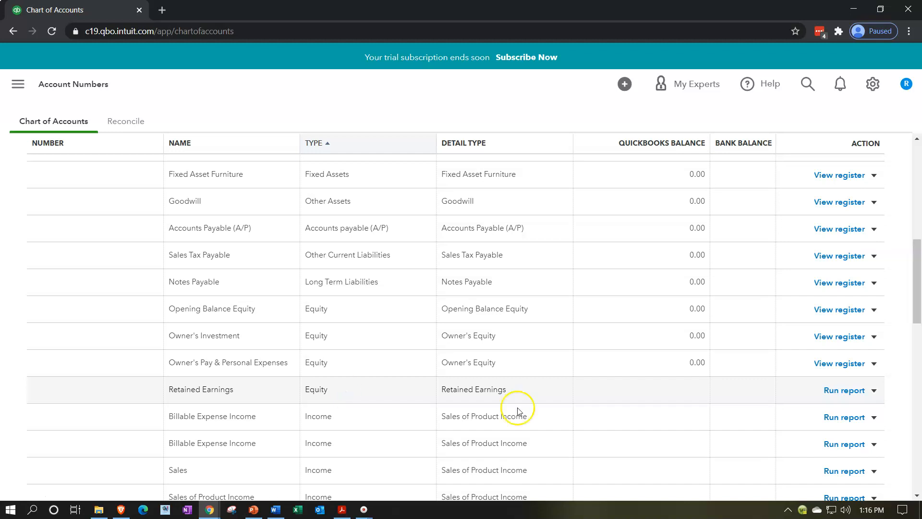
left_click(874, 390)
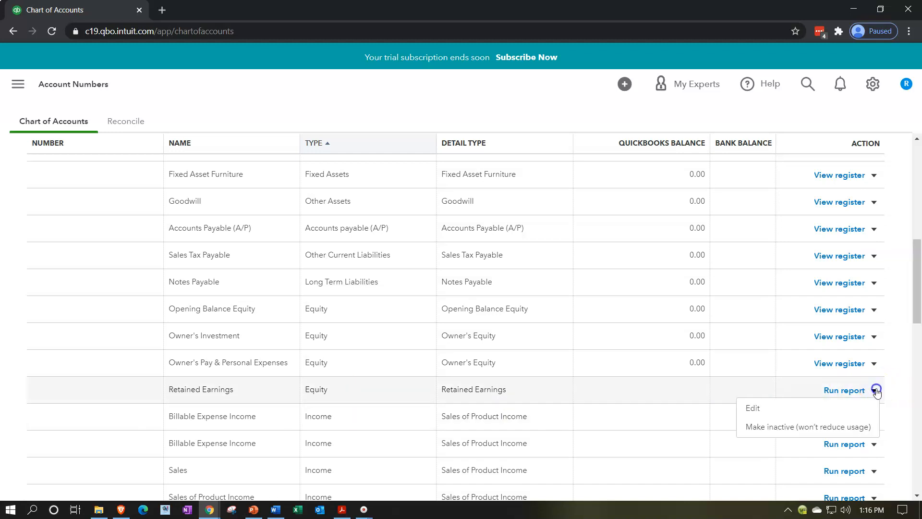
left_click(820, 409)
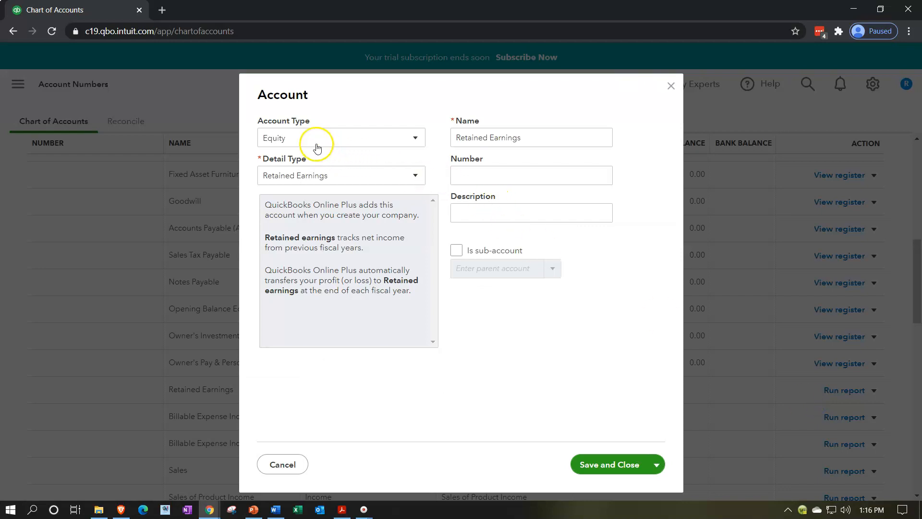
left_click_drag(522, 140, 396, 130)
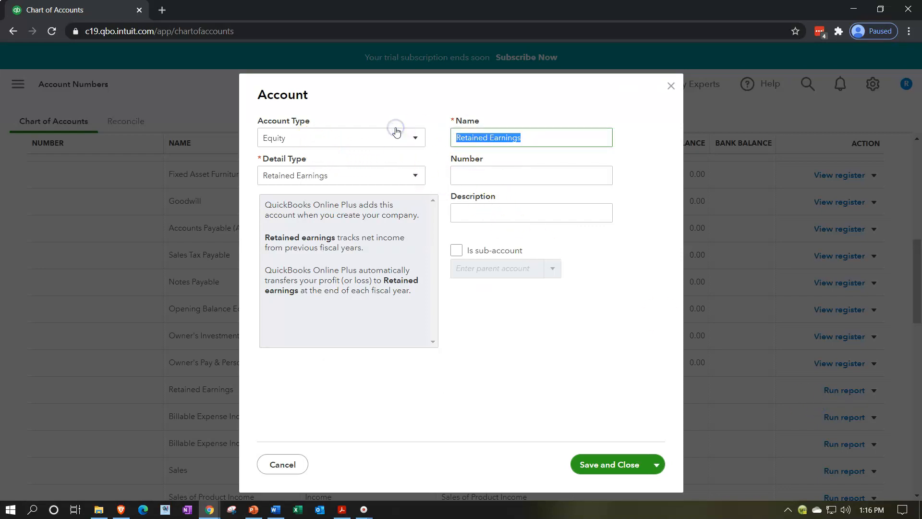
type("Owner's Equity")
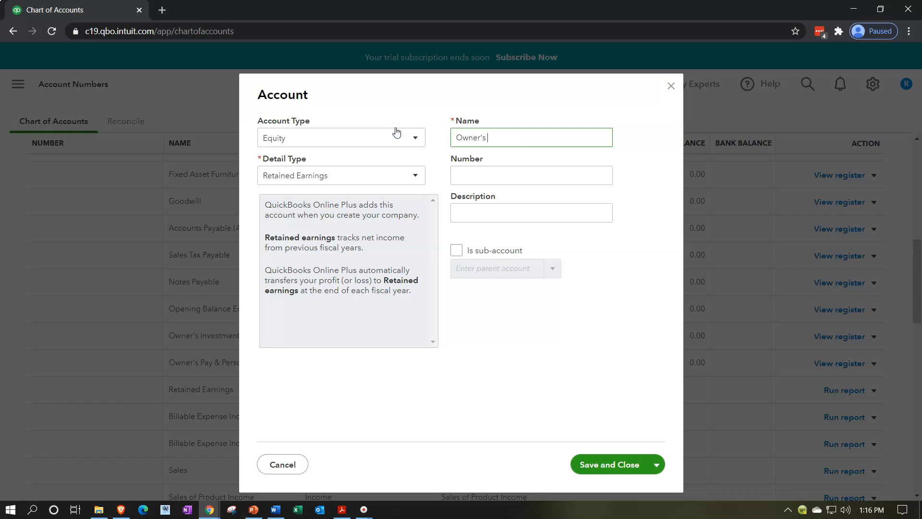
type("`")
key("Tab")
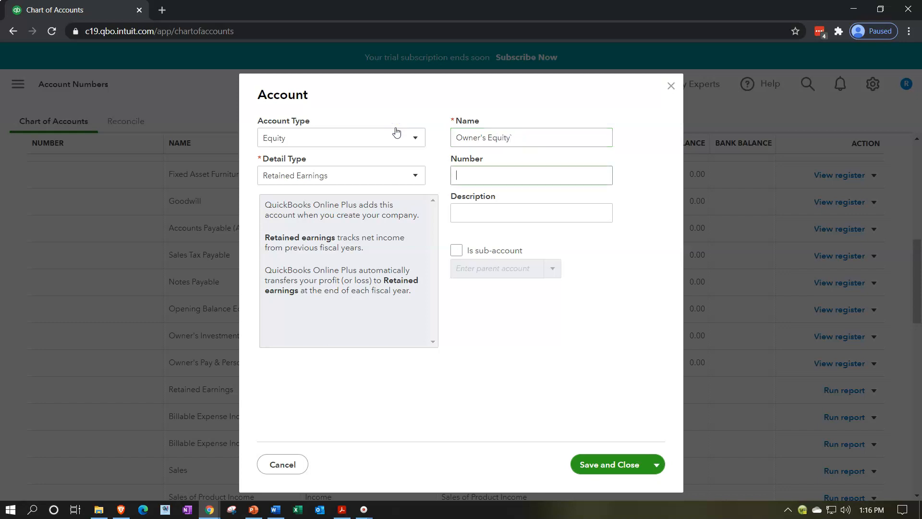
triple_click(542, 141)
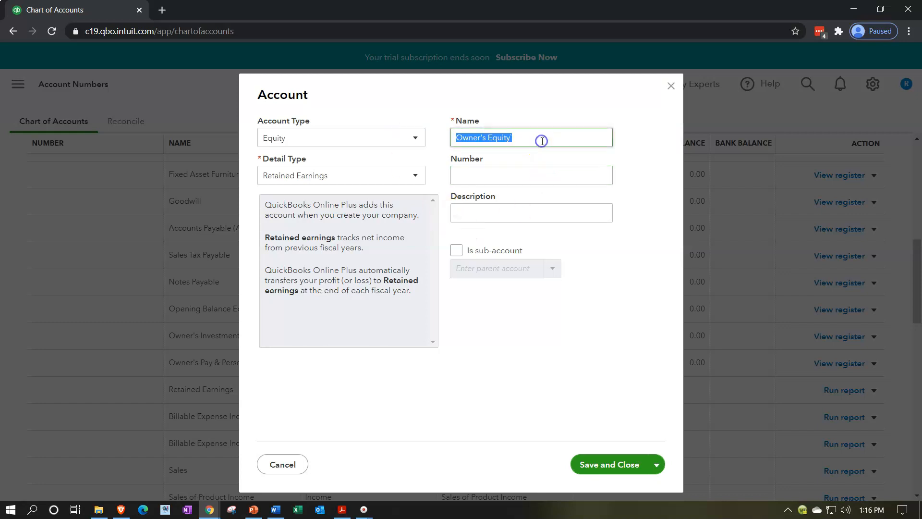
type("0")
key("BackSpace")
type("Owner's Equity")
key("Tab")
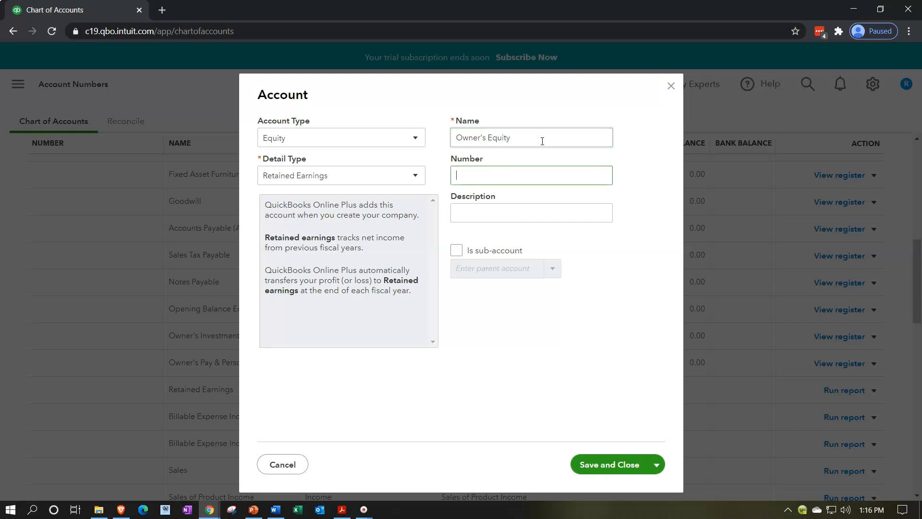
left_click(589, 468)
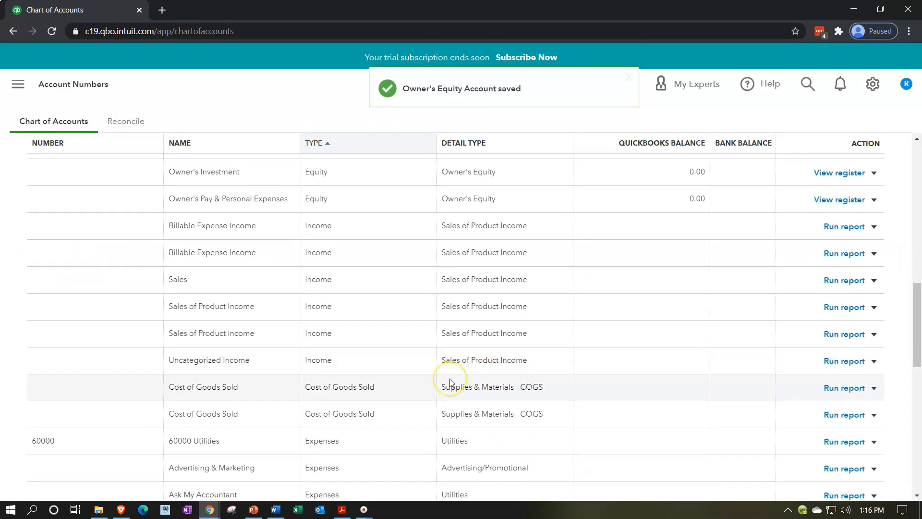
Step: Make the first of the two duplicate Sales of Product Income accounts inactive
scroll(450, 381, "down", 2)
scroll(451, 381, "down", 2)
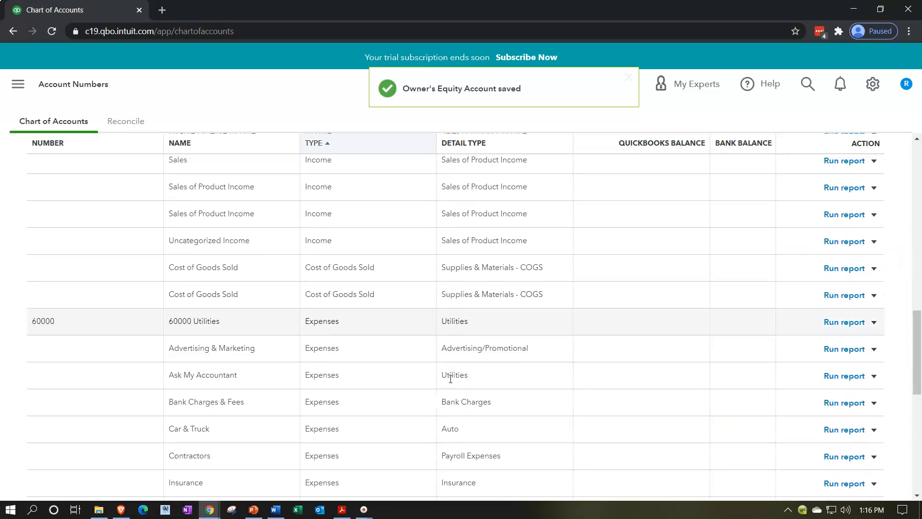
scroll(450, 379, "up", 5)
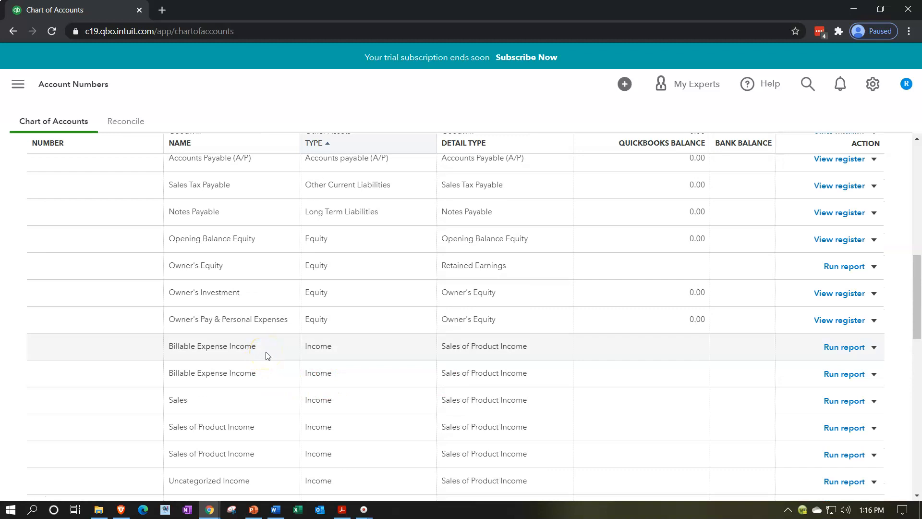
scroll(268, 356, "down", 1)
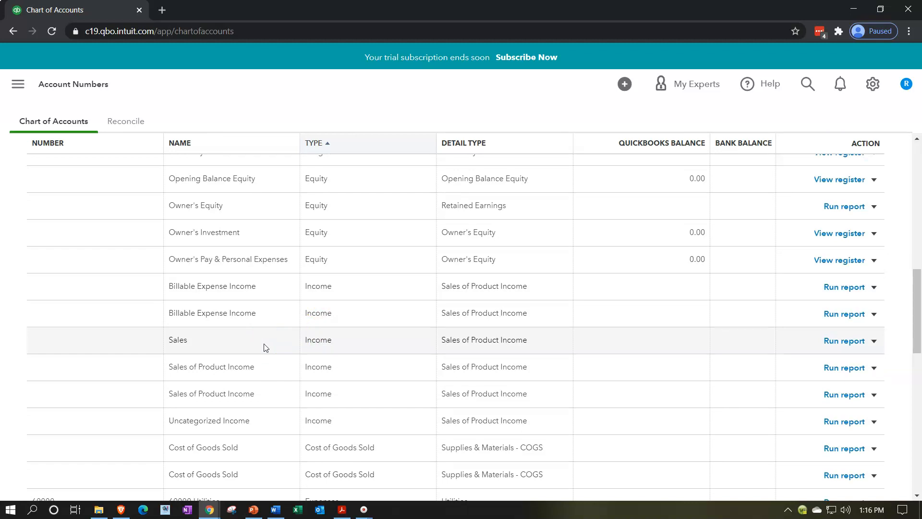
scroll(265, 347, "down", 1)
left_click(256, 313)
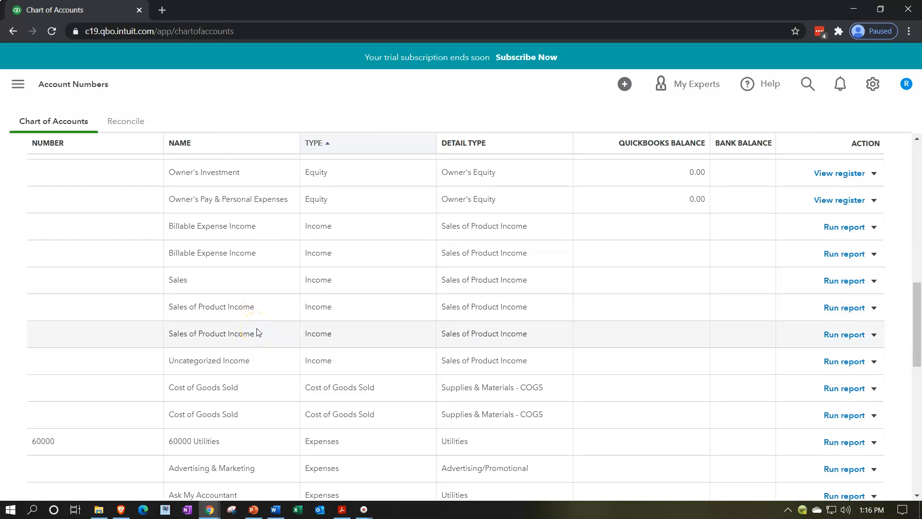
left_click(256, 319)
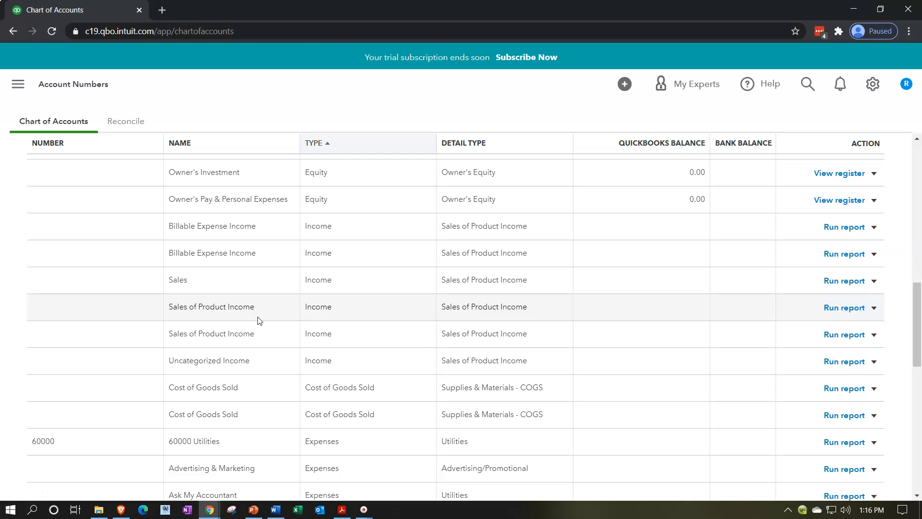
left_click(874, 308)
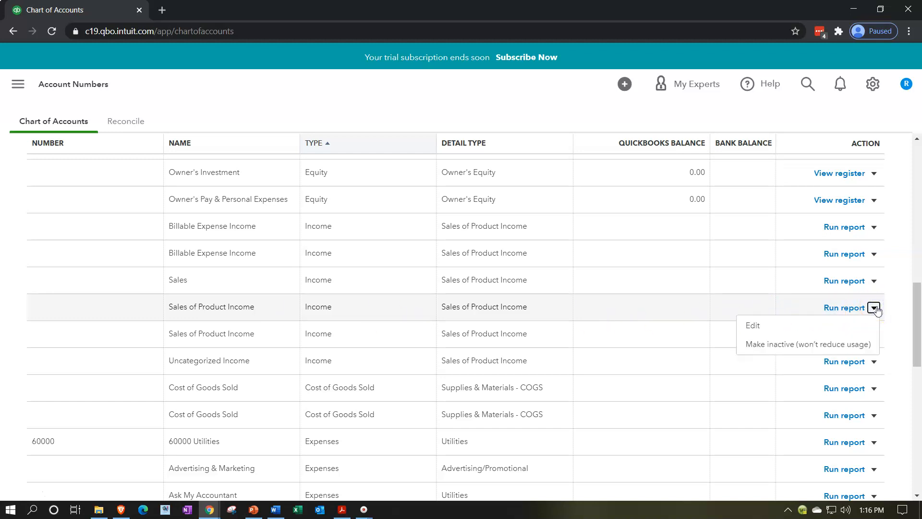
left_click(812, 349)
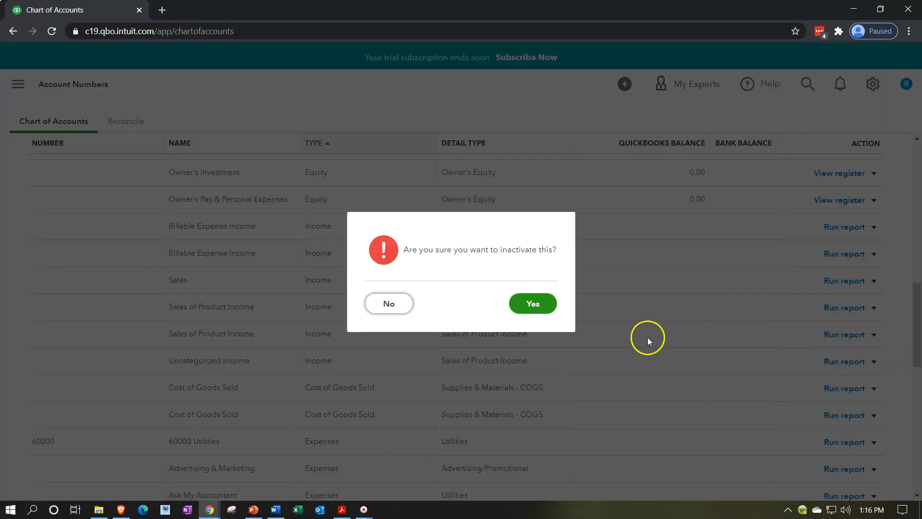
left_click(534, 305)
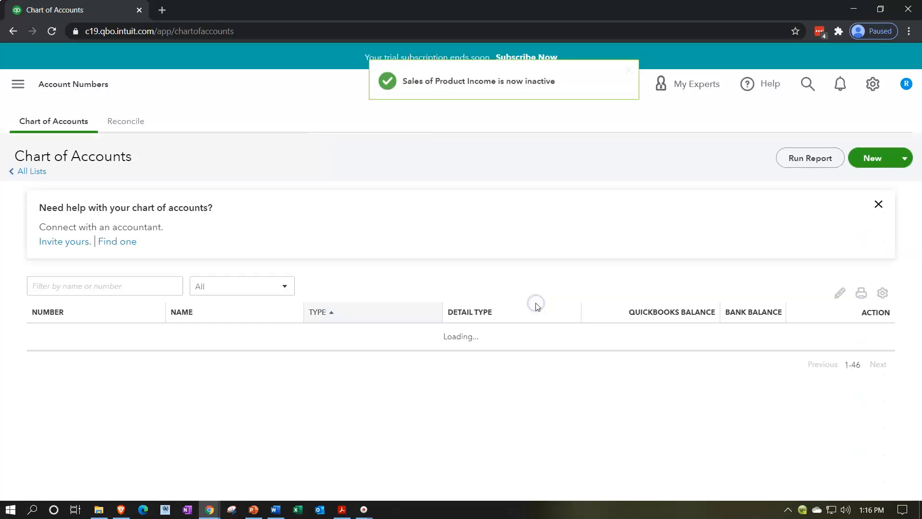
Step: Make the first of the two duplicate Billable Expense Income accounts inactive
scroll(462, 356, "down", 10)
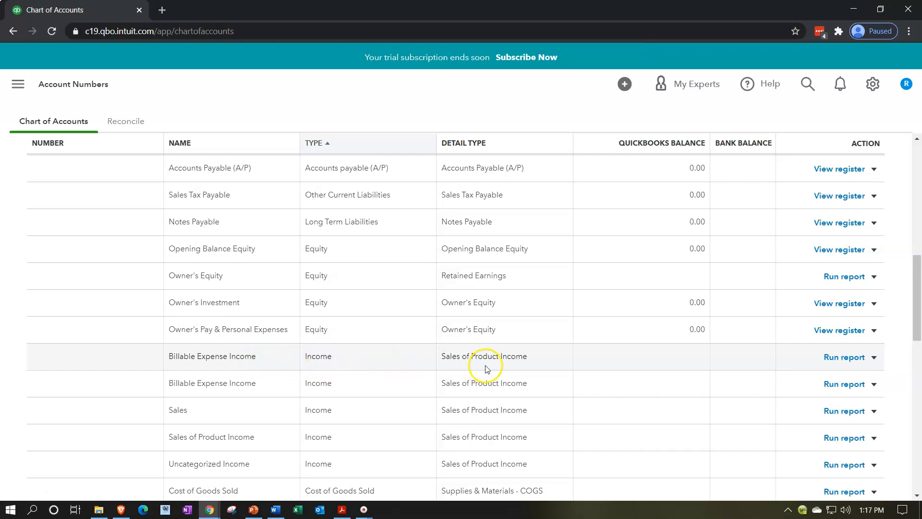
left_click(874, 357)
left_click(811, 393)
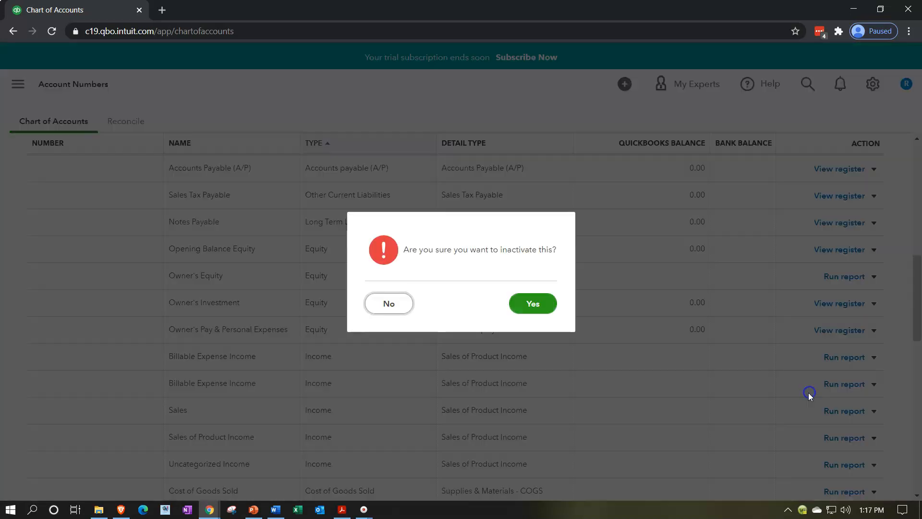
left_click(545, 307)
Step: Make the remaining Billable Expense Income account inactive
scroll(545, 309, "down", 7)
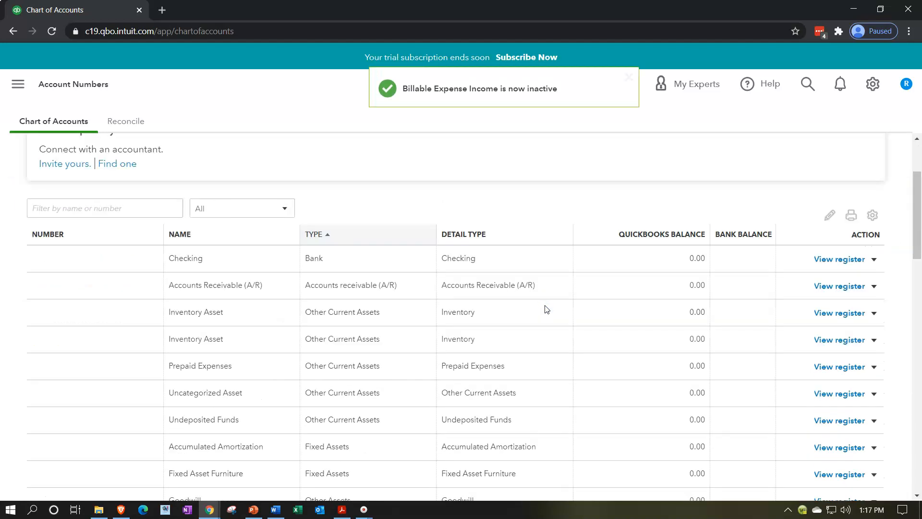
scroll(546, 309, "down", 2)
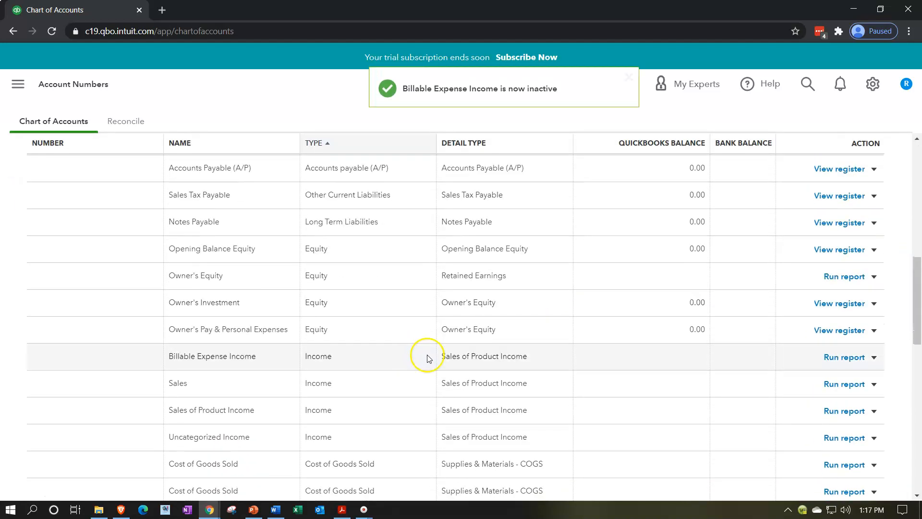
left_click(874, 360)
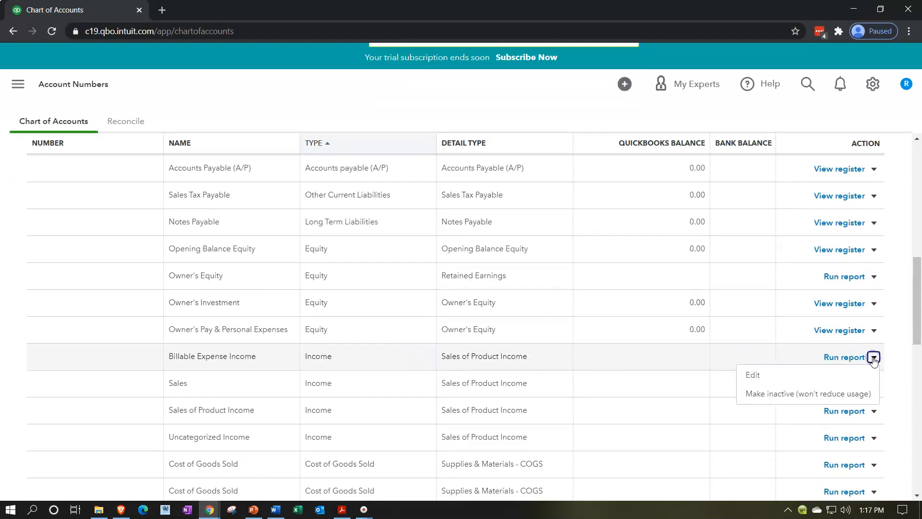
left_click(834, 402)
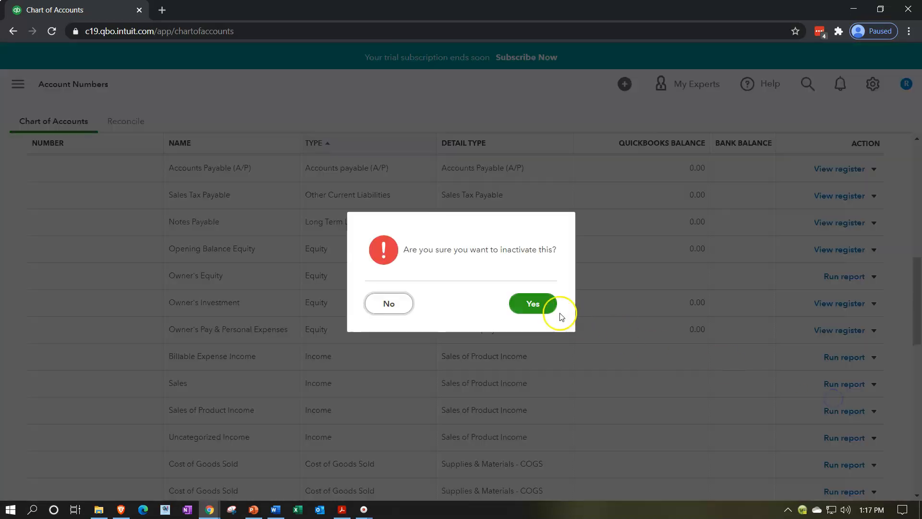
left_click(543, 304)
Step: Review the income, cost of goods sold and expense accounts in the chart of accounts, including duplicates and account numbers
scroll(385, 377, "down", 8)
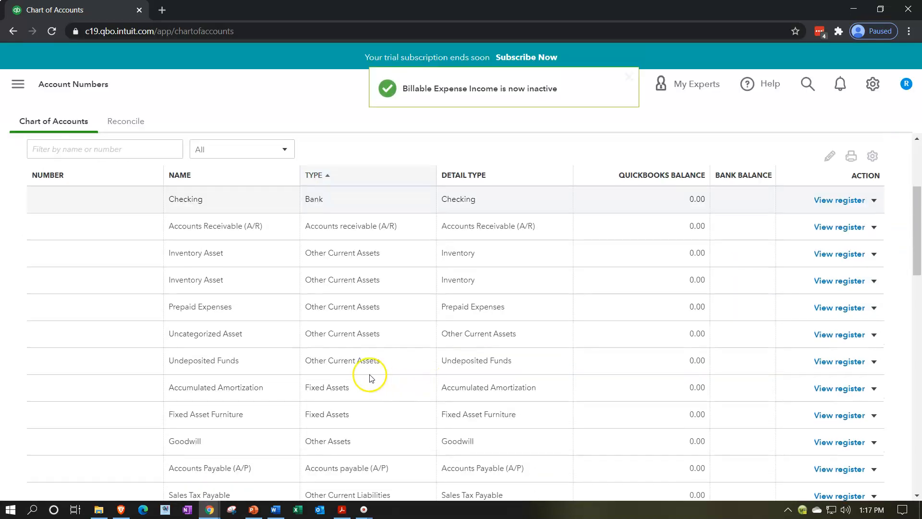
scroll(326, 370, "down", 3)
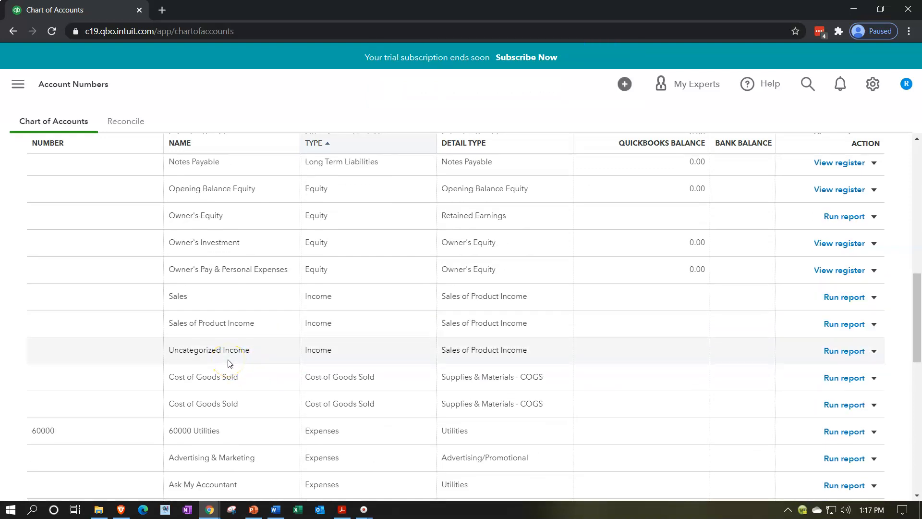
scroll(229, 363, "down", 1)
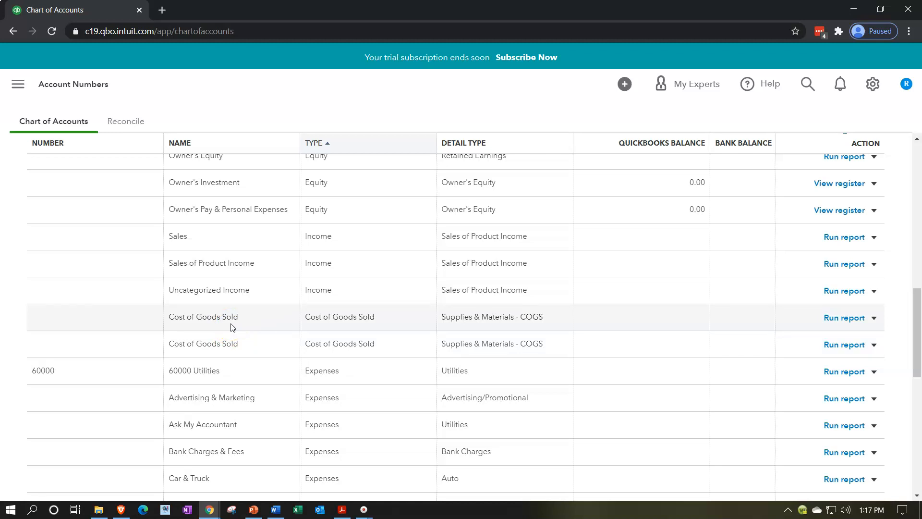
scroll(231, 326, "down", 3)
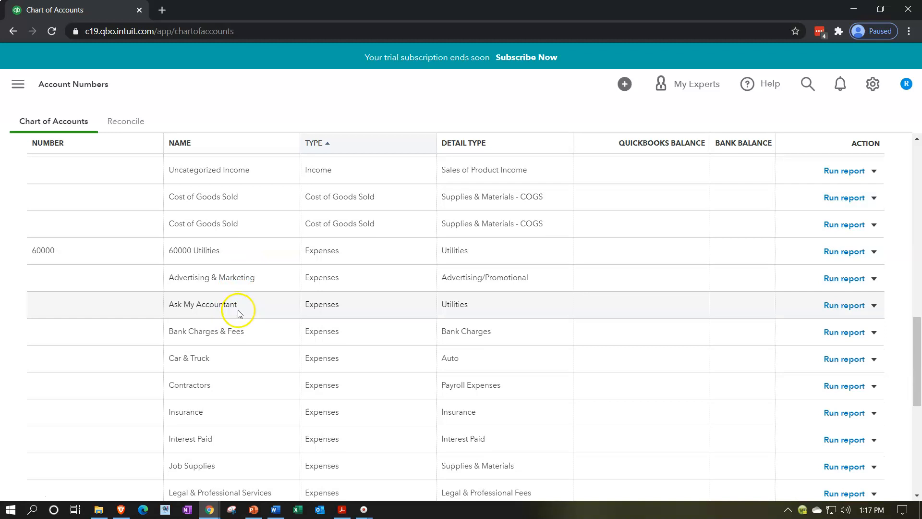
scroll(239, 314, "down", 1)
scroll(238, 313, "down", 5)
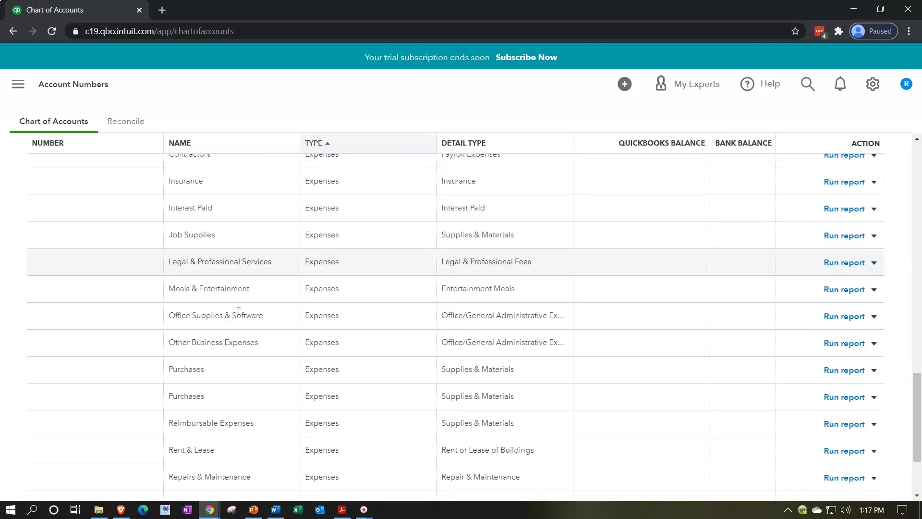
scroll(238, 311, "down", 1)
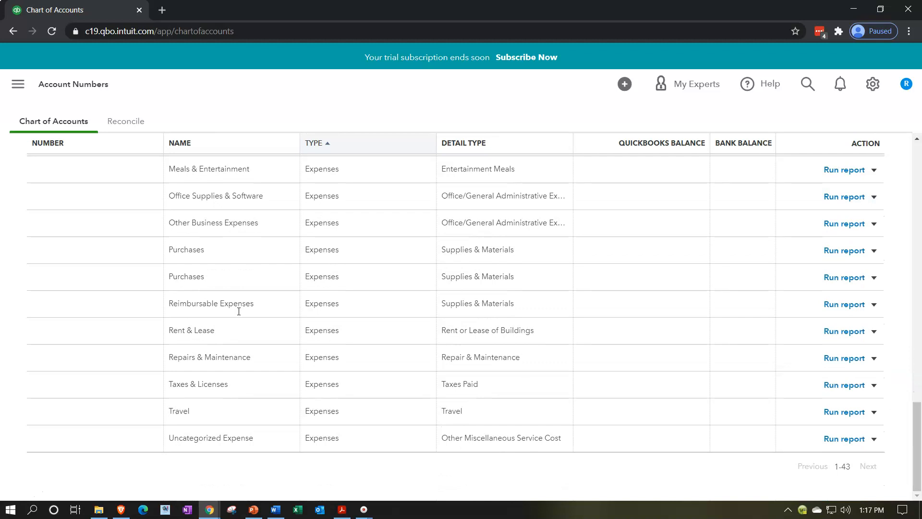
scroll(239, 311, "up", 6)
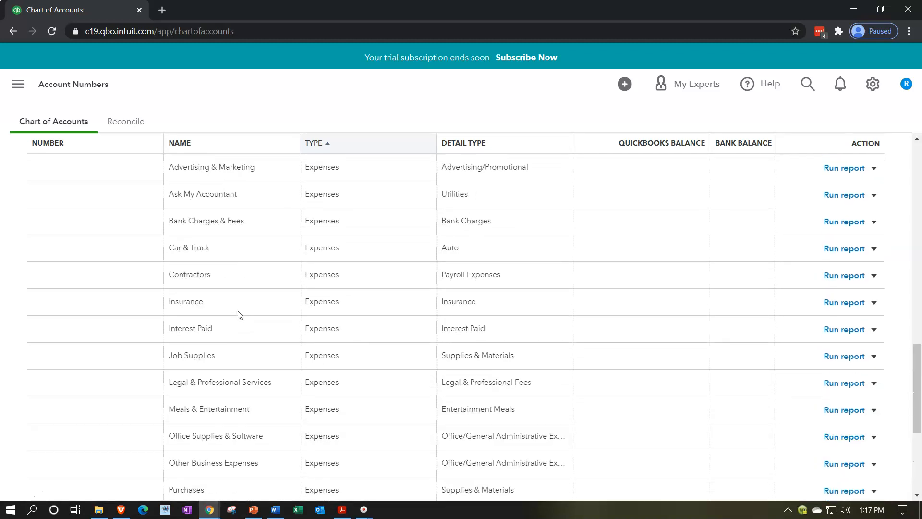
scroll(239, 314, "up", 1)
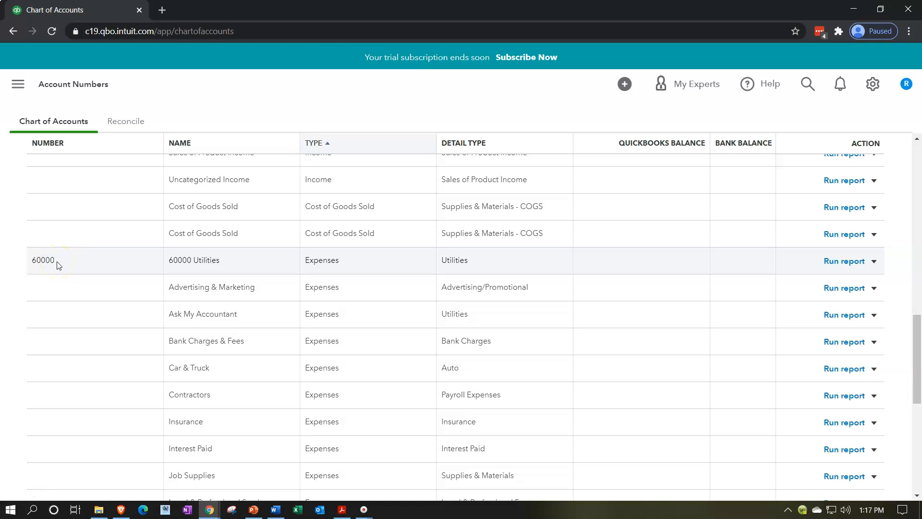
left_click(178, 310)
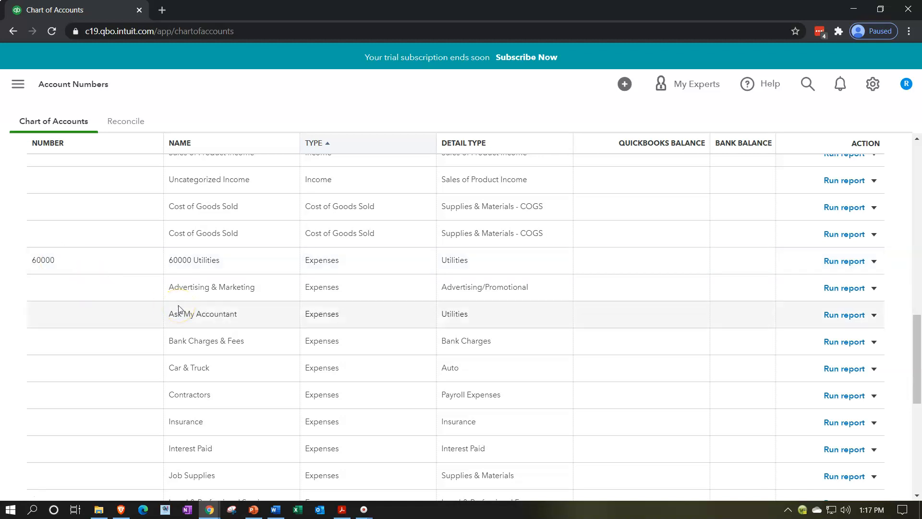
scroll(396, 404, "up", 5)
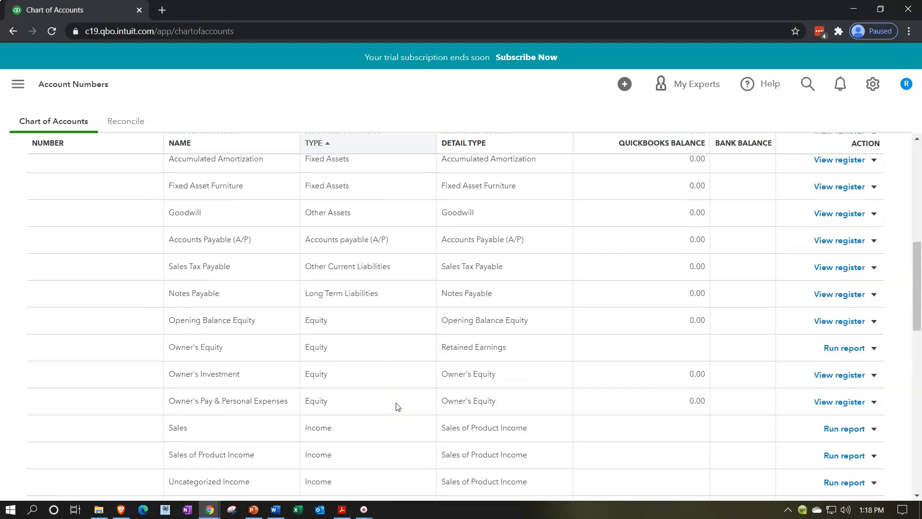
Step: Open the Checking account's register and enter a deposit dated 01/01/2020 for 100,000.00
scroll(396, 407, "up", 6)
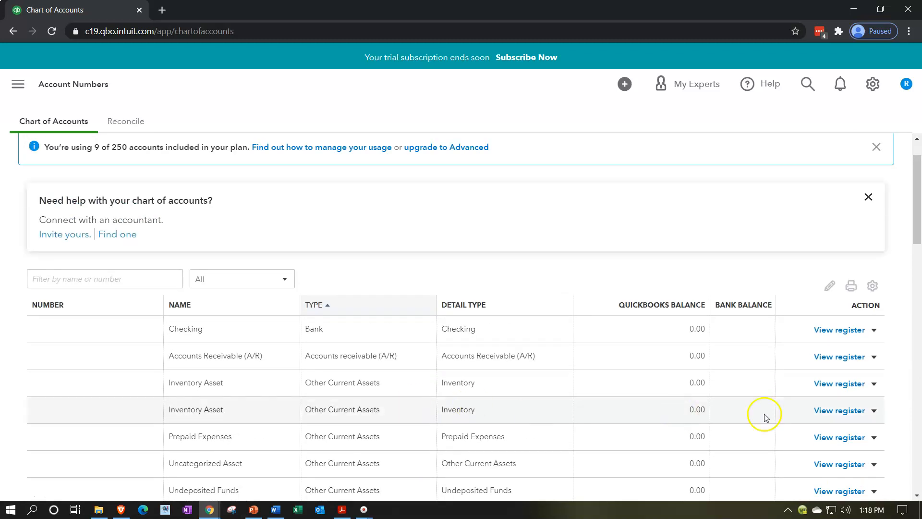
left_click(849, 330)
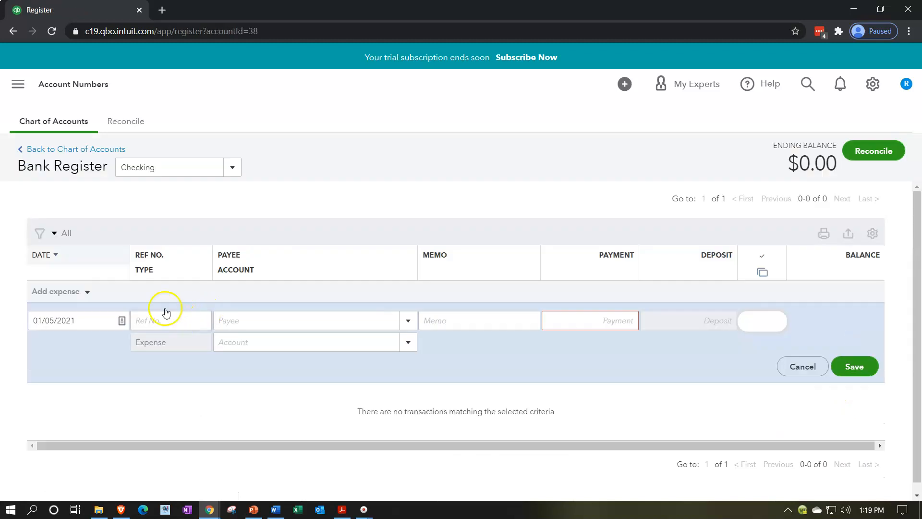
left_click(87, 292)
left_click(61, 312)
left_click(78, 292)
left_click(65, 333)
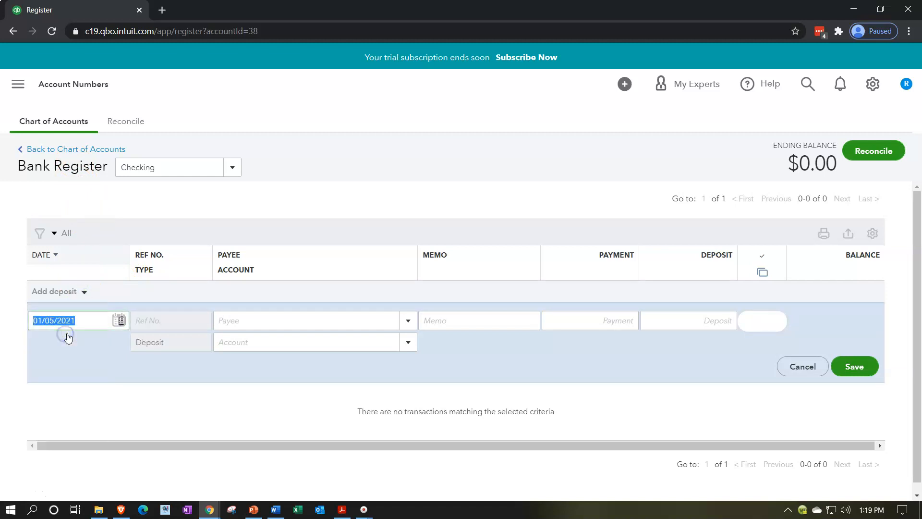
type("010120")
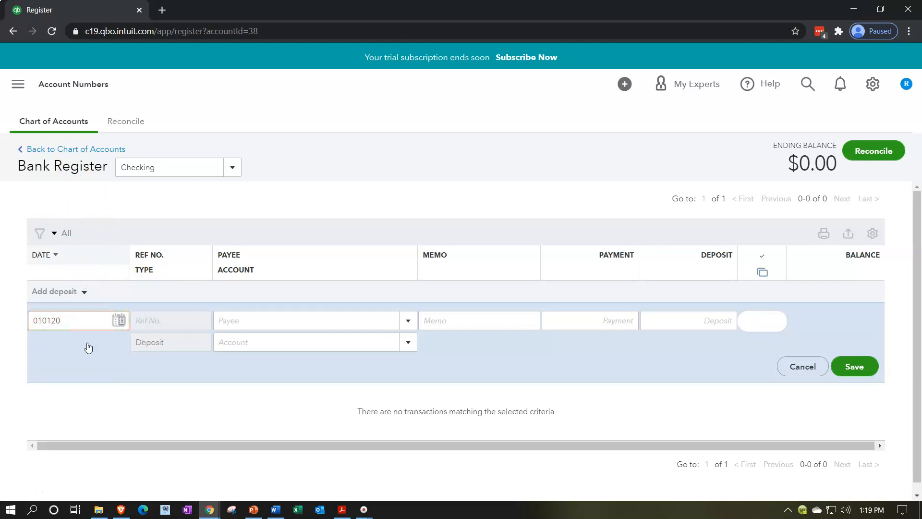
key("Tab")
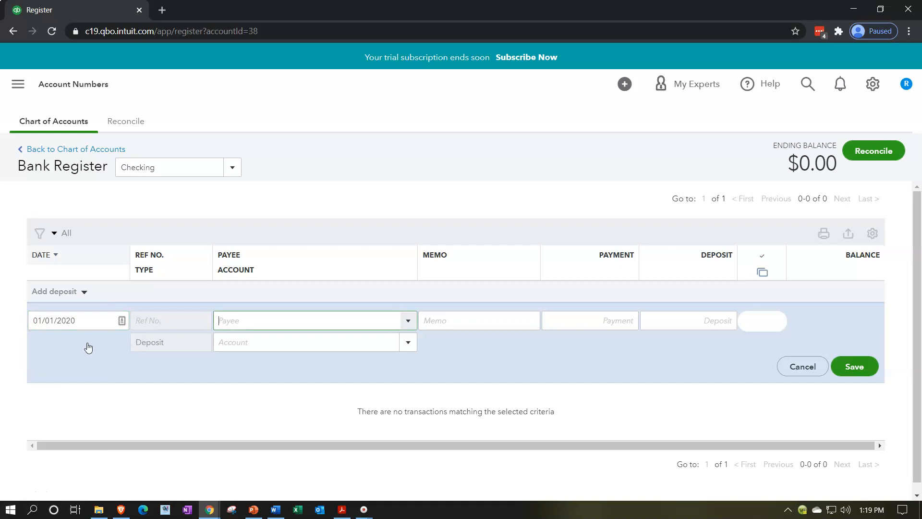
key("Tab")
key("Tab")
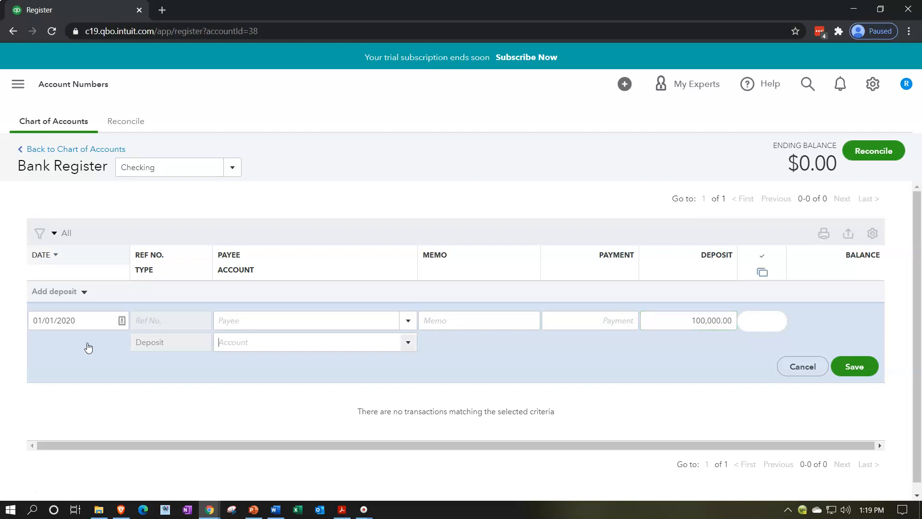
Step: Assign the deposit to the Owner's Equity account and save the transaction
left_click(408, 345)
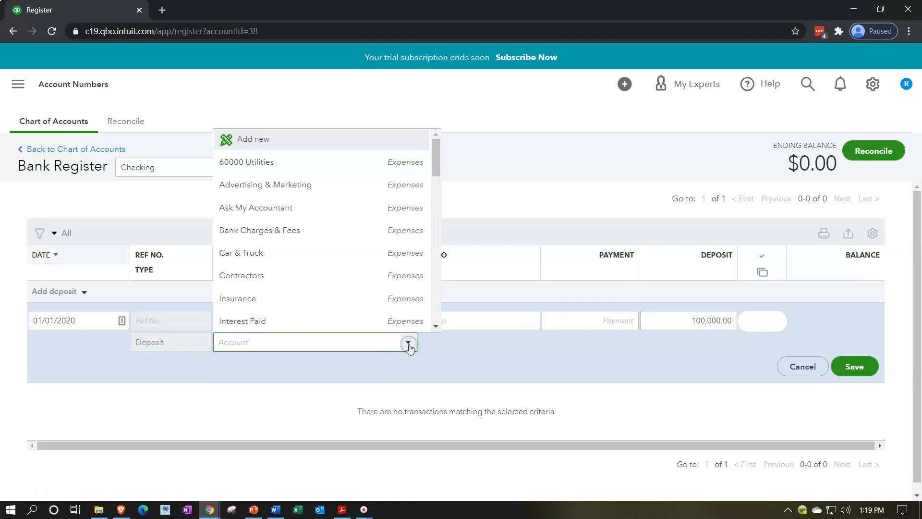
scroll(340, 277, "down", 3)
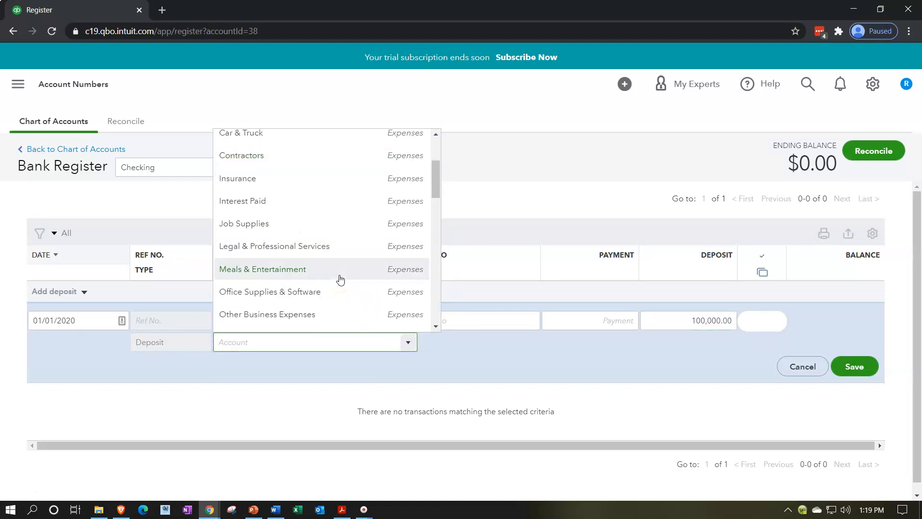
scroll(340, 279, "up", 3)
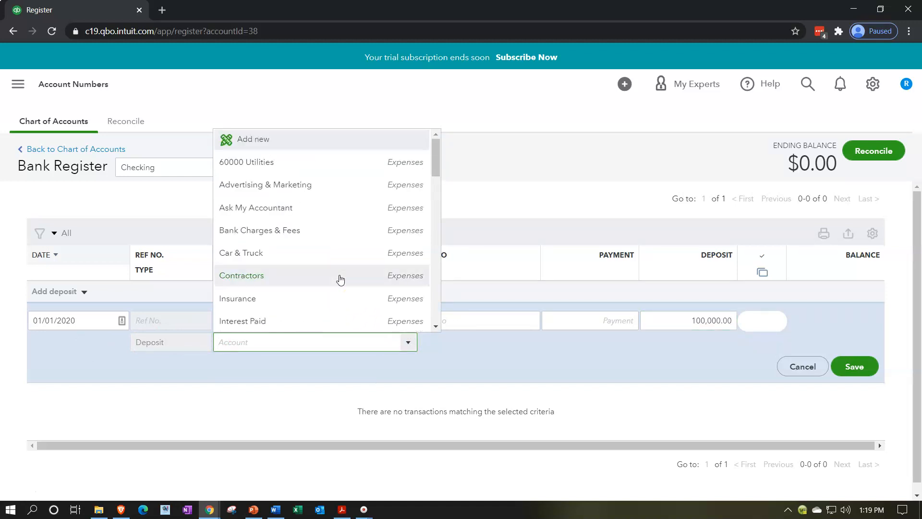
type("o")
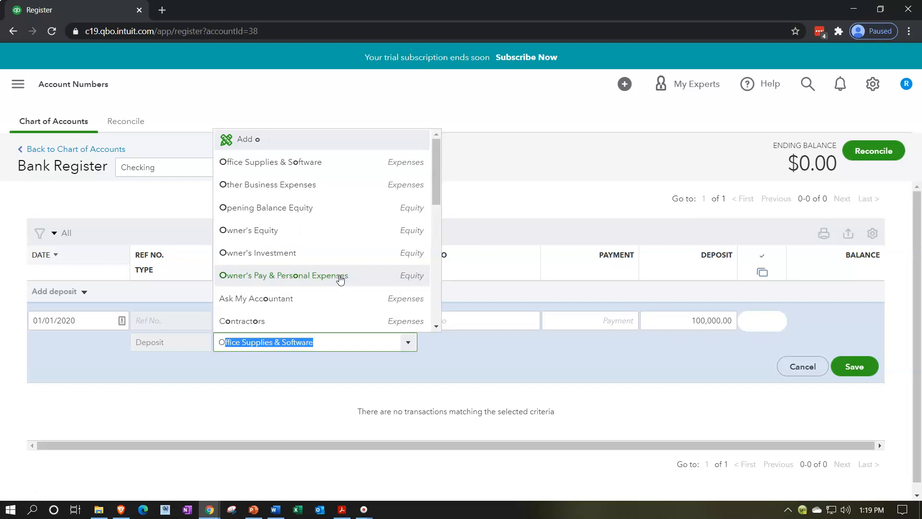
type("wner's Equity")
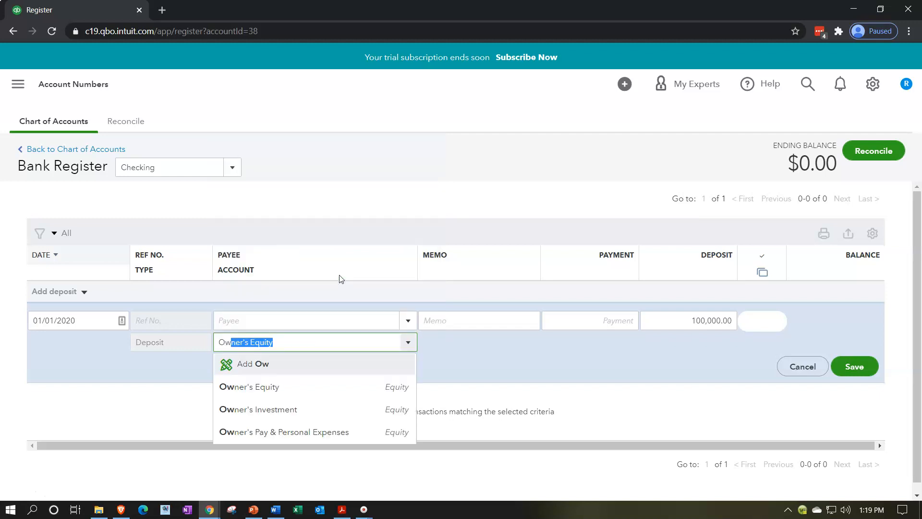
left_click(284, 389)
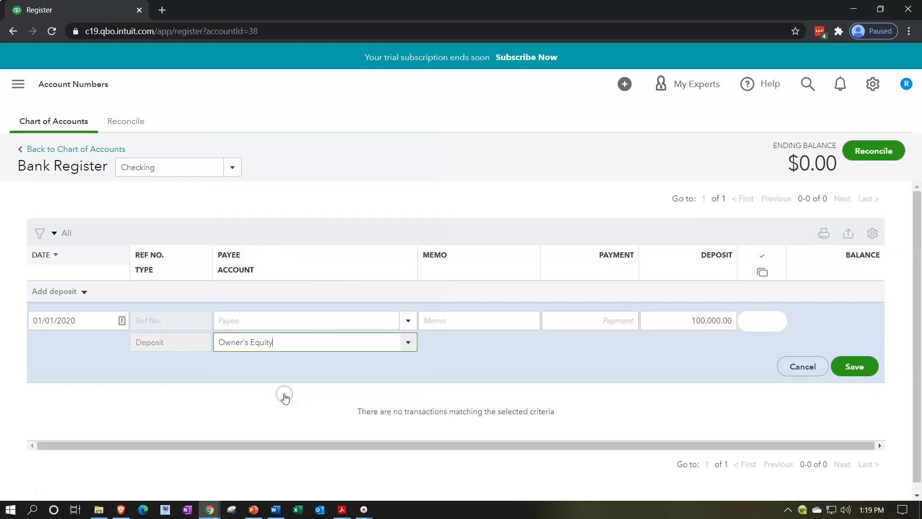
left_click(846, 373)
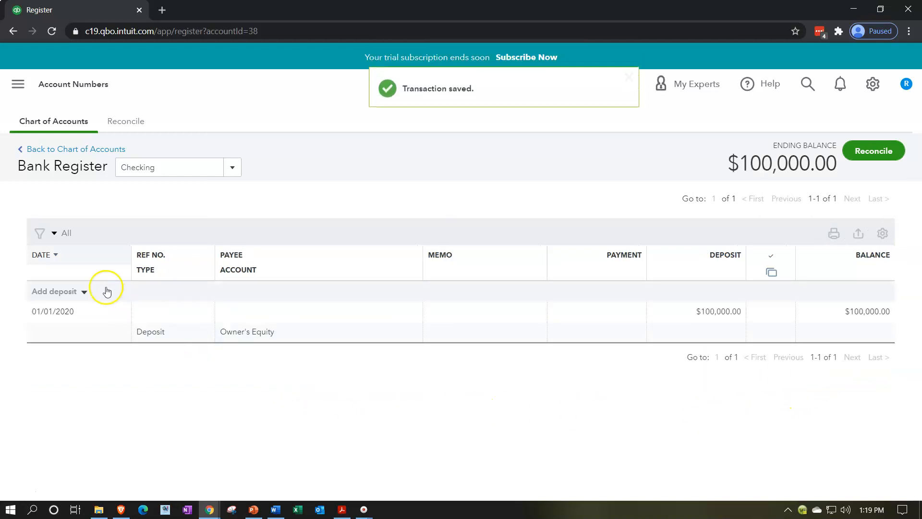
Step: Add an expense dated 01/05/2020 for 1,075.00 to the Checking register, assign it to 60000 Utilities and save it
left_click(84, 292)
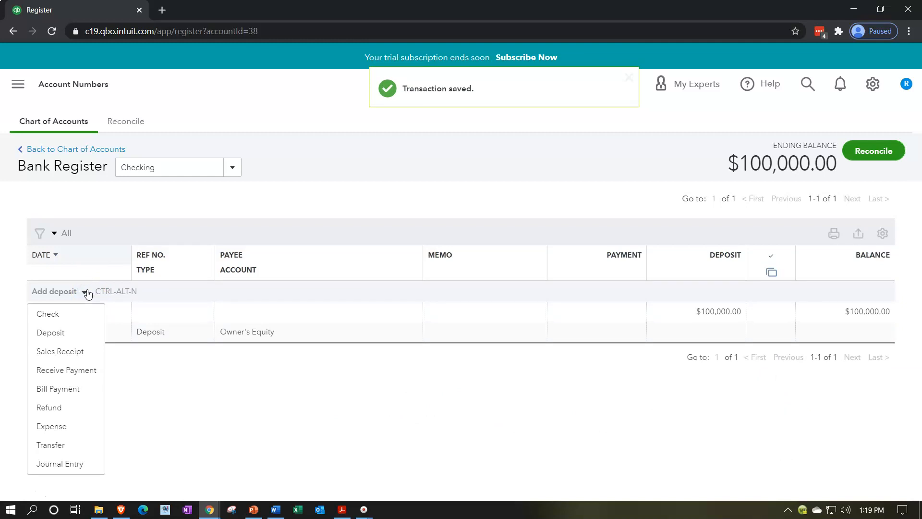
left_click(55, 426)
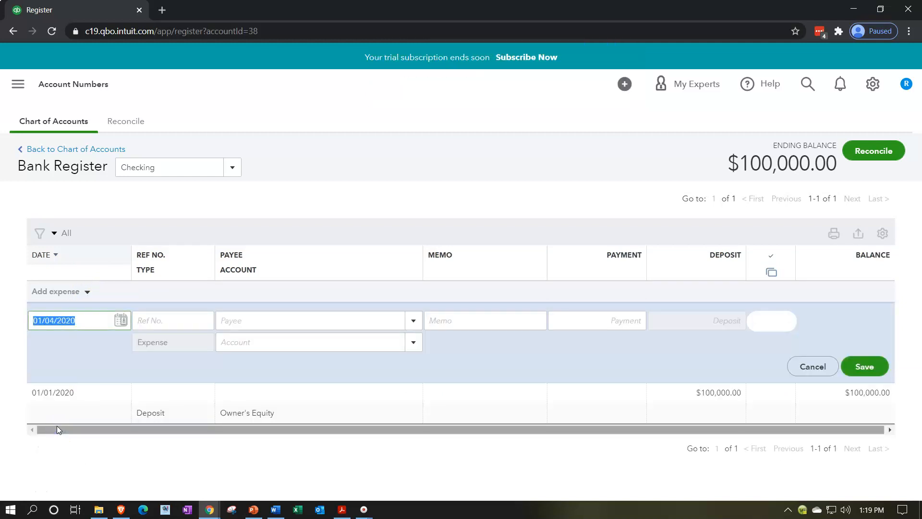
key("Tab")
key("Tab")
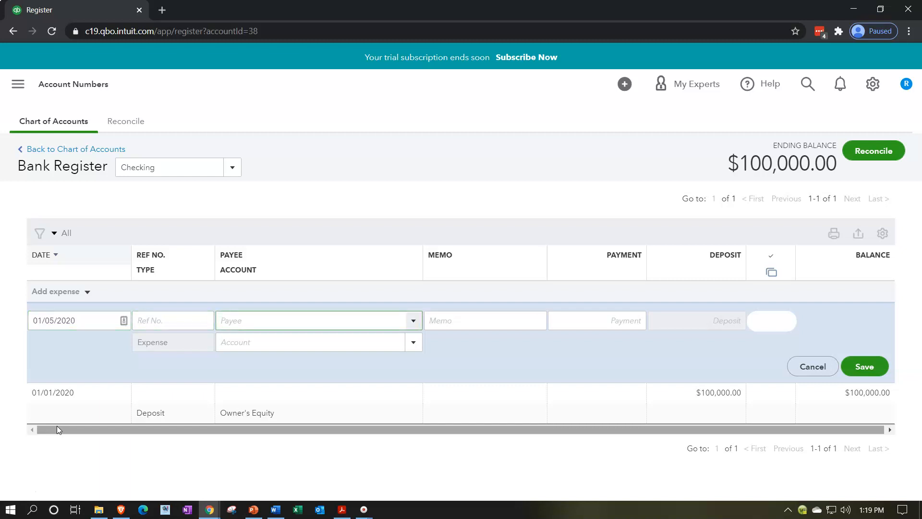
key("Tab")
key("Tab")
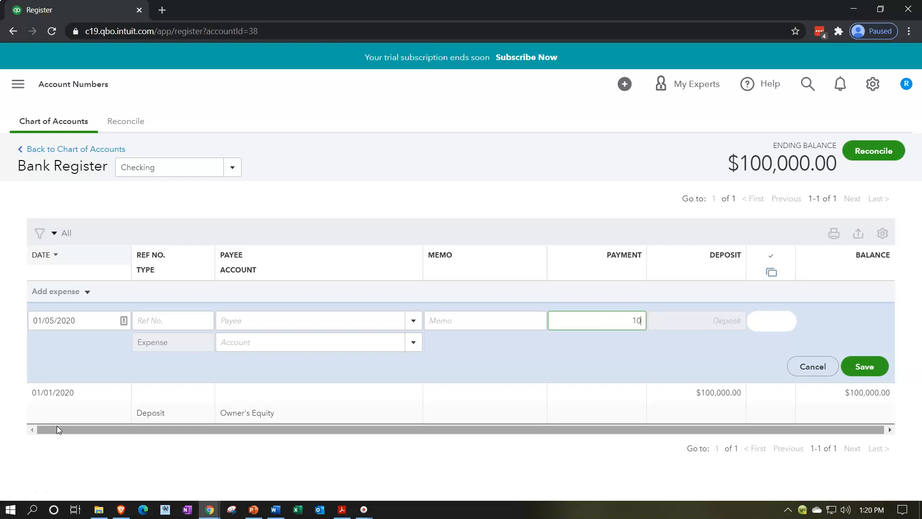
key("Tab")
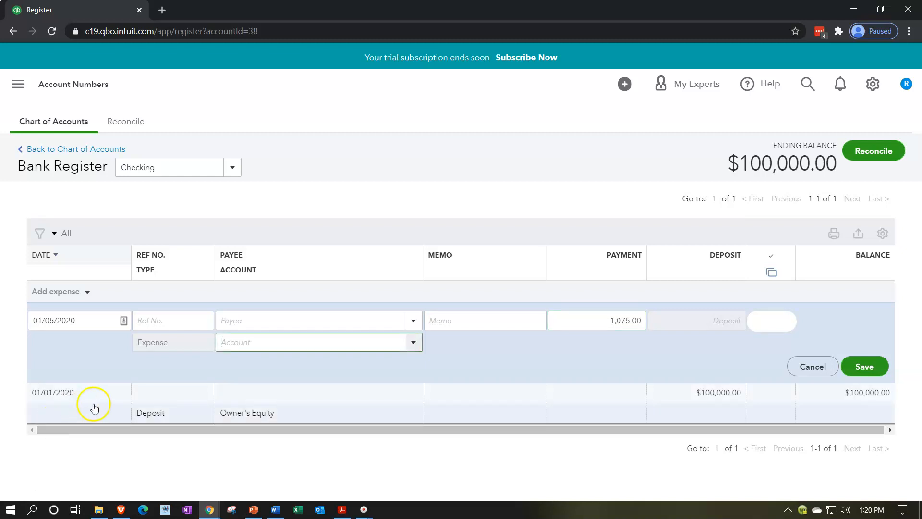
left_click(414, 344)
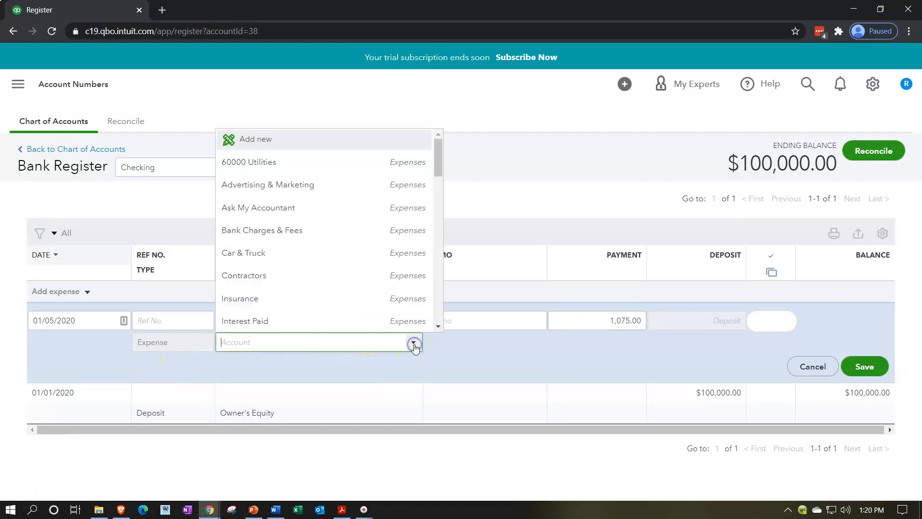
left_click(303, 169)
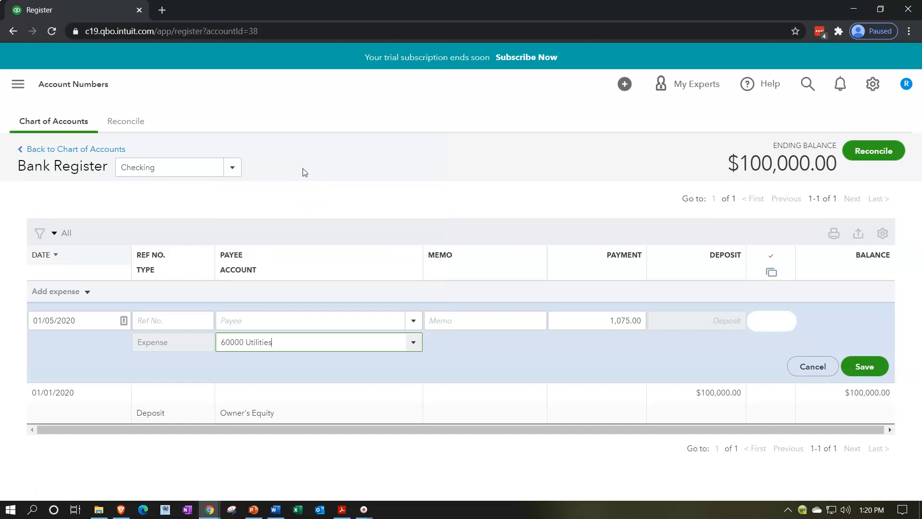
left_click(863, 367)
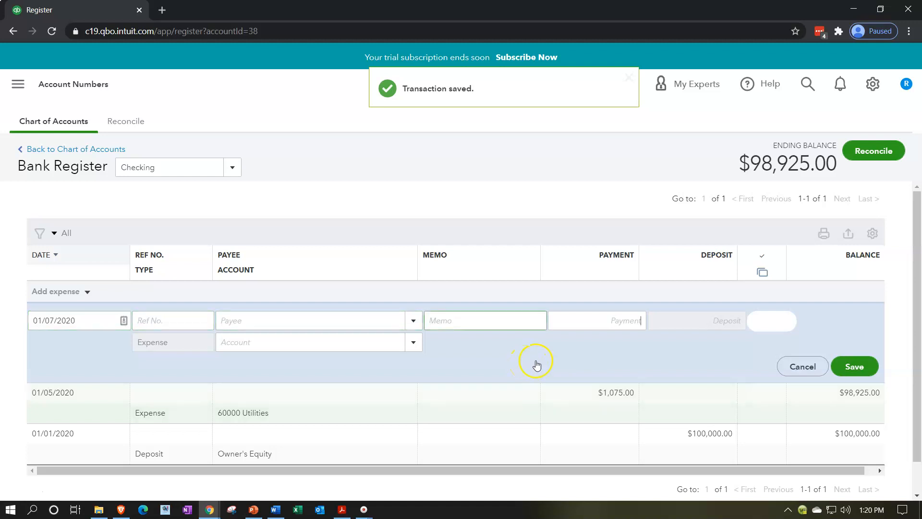
Step: Record an expense dated 01/07/2020 for 6,000.00 against the Advertising & Marketing account and save it
left_click(413, 342)
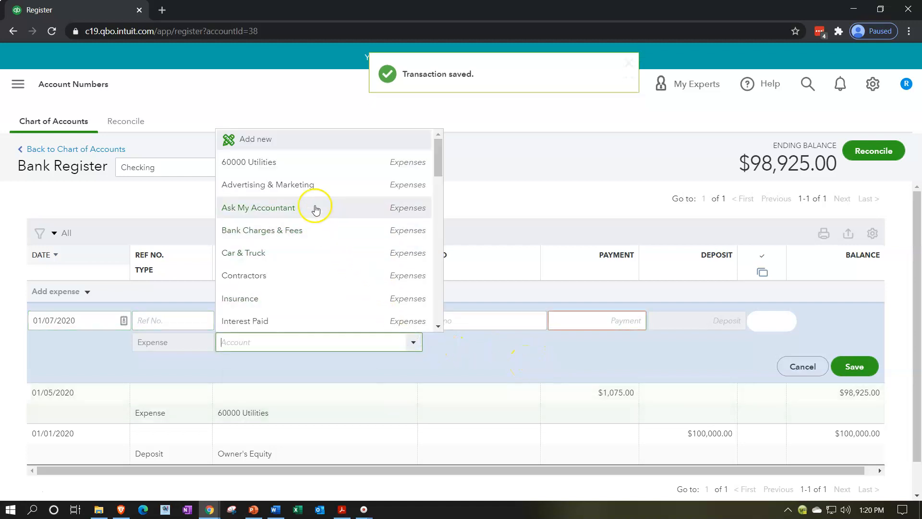
left_click(306, 187)
left_click(595, 319)
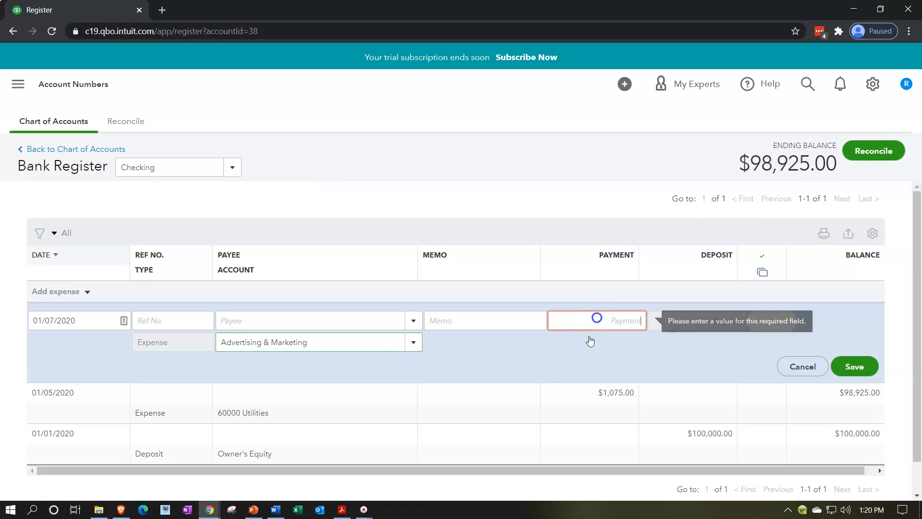
type("6000")
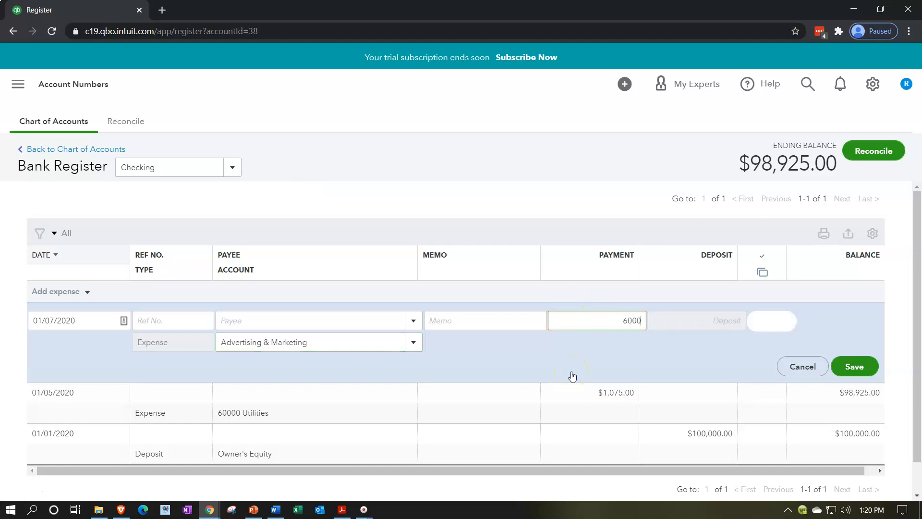
left_click(572, 376)
left_click(627, 320)
left_click(627, 321)
key("BackSpace")
left_click(854, 366)
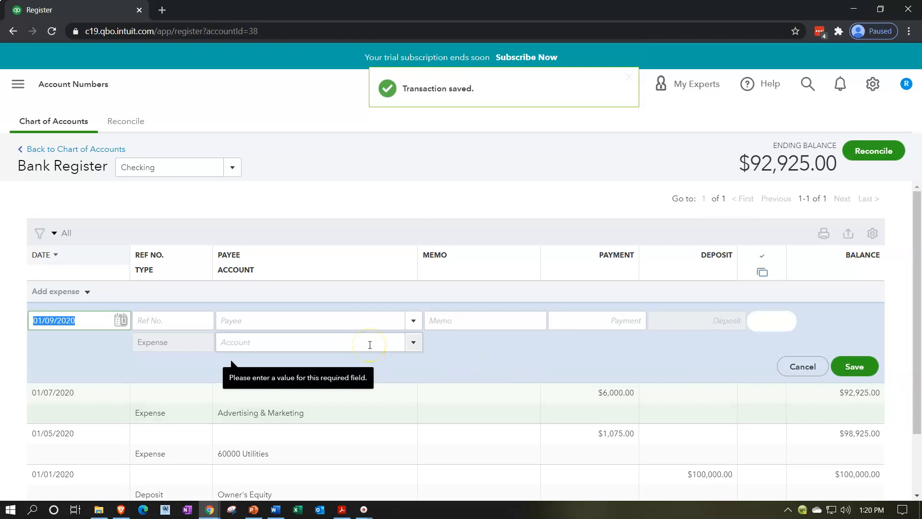
Step: Record an expense dated 01/09/2020 for 190.00 against the Bank Charges & Fees account and save it
key("Tab")
key("Tab")
key("Tab")
key("Tab")
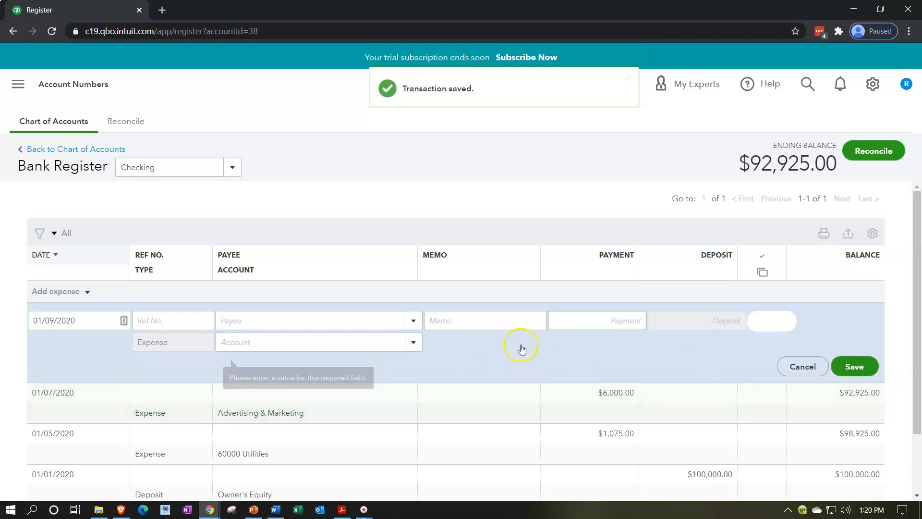
left_click(410, 342)
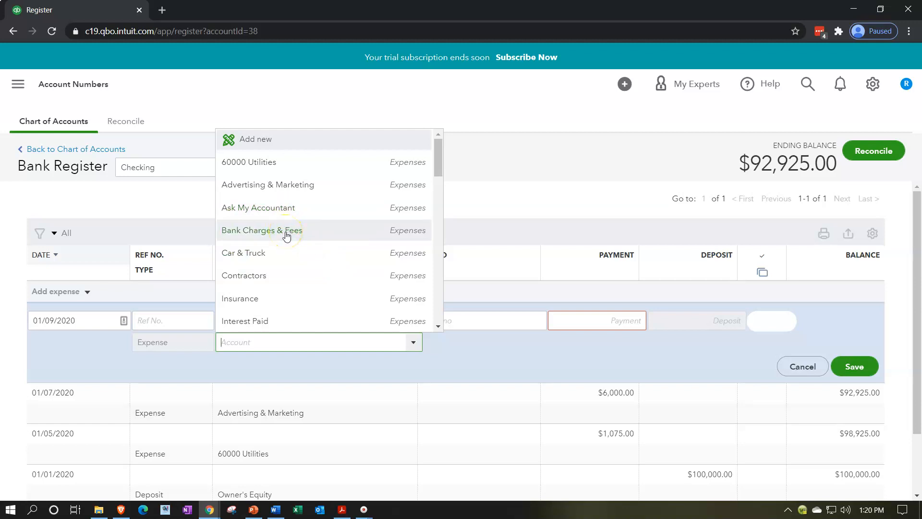
left_click(287, 236)
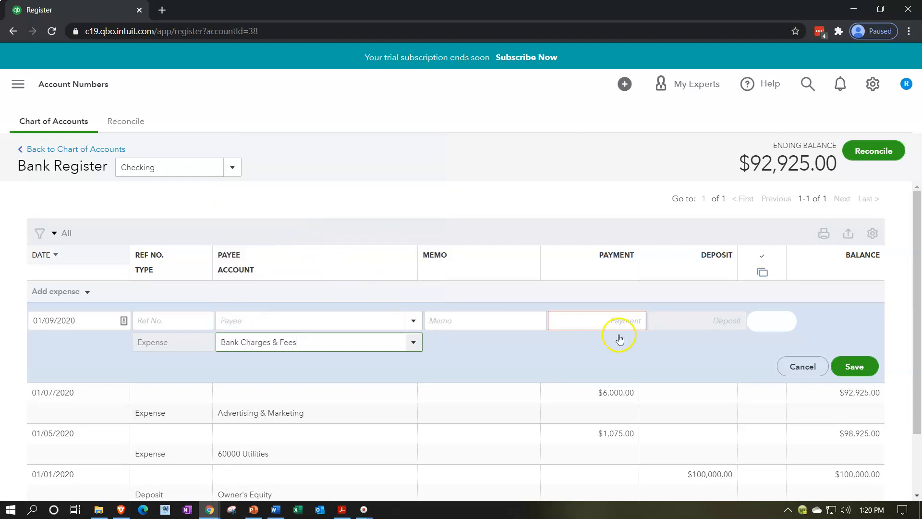
left_click(612, 320)
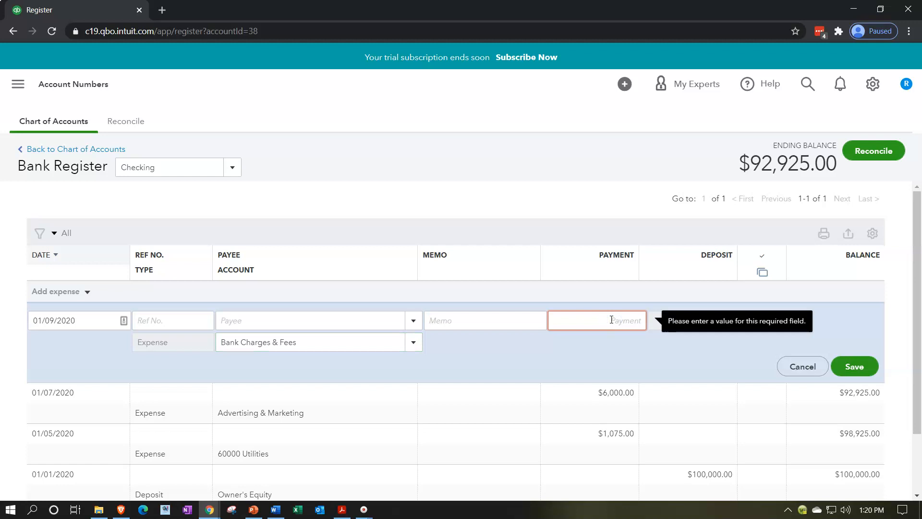
type("19")
key("Tab")
left_click(849, 367)
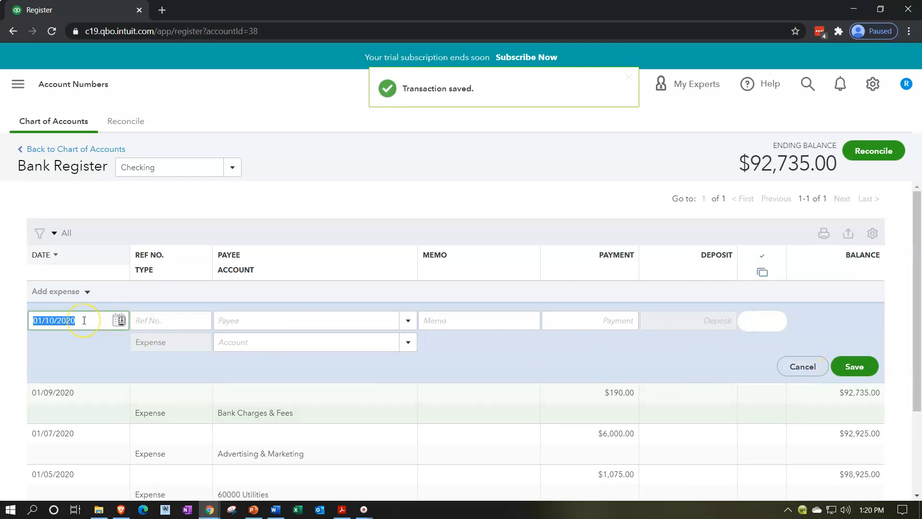
Step: Record an expense dated 01/11/2020 for 12,000.00 against the Car & Truck account and save it
key("plus")
key("Tab")
key("Tab")
key("Tab")
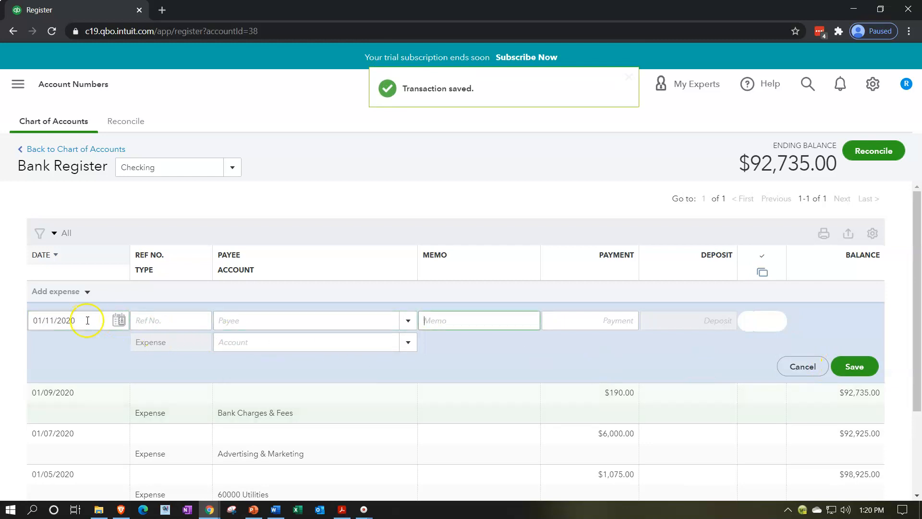
left_click(408, 343)
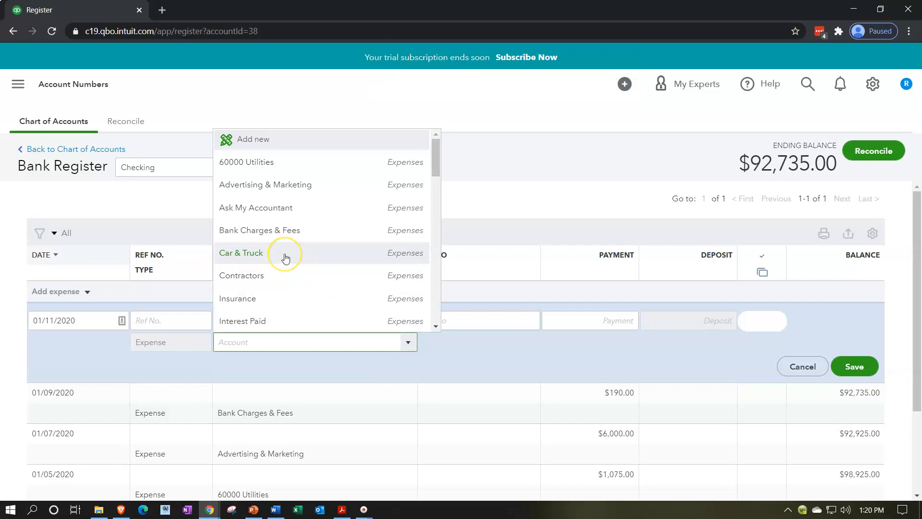
left_click(286, 258)
left_click(590, 314)
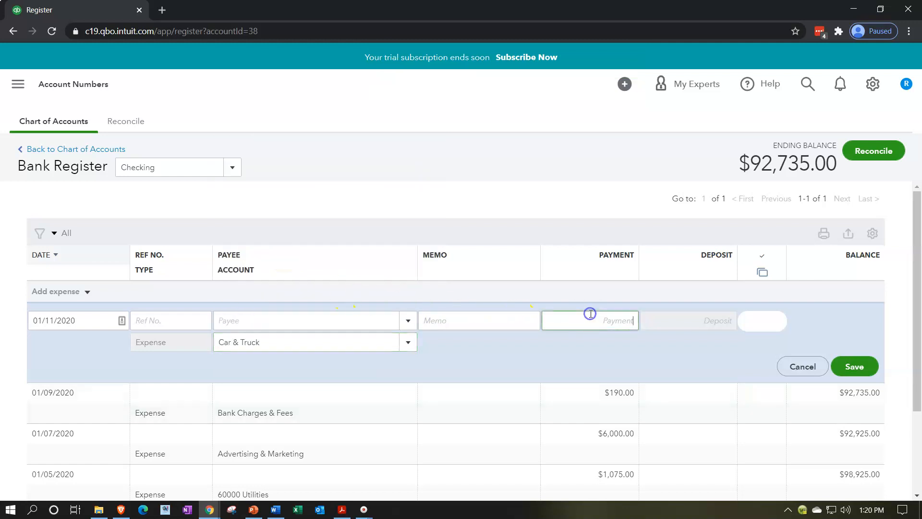
key("Tab")
left_click(853, 366)
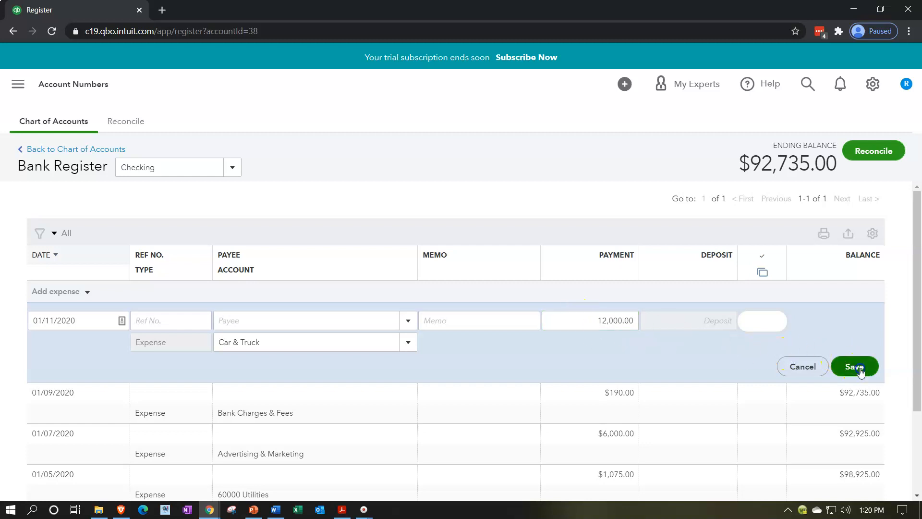
Step: Record an expense dated 01/13/2020 for 25,000.00 against the Contractors account and save it
type("1/13")
key("Tab")
key("Tab")
left_click(406, 343)
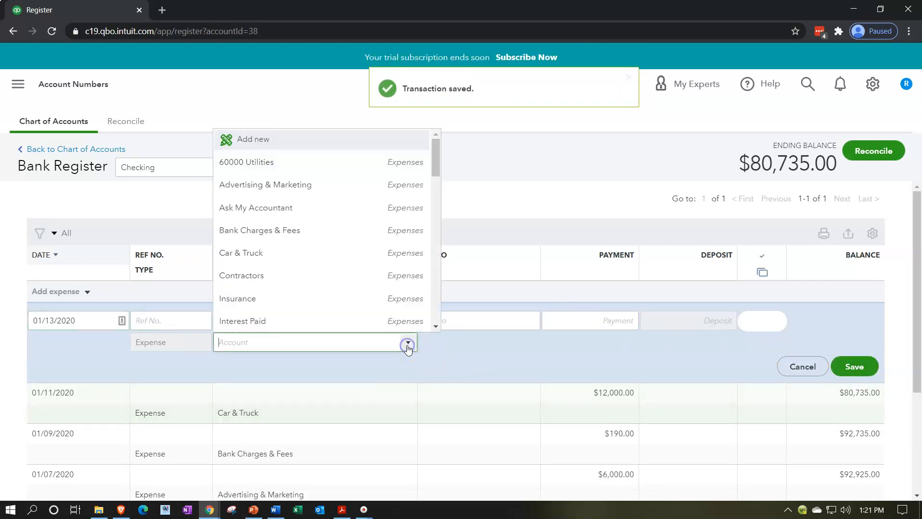
left_click(311, 284)
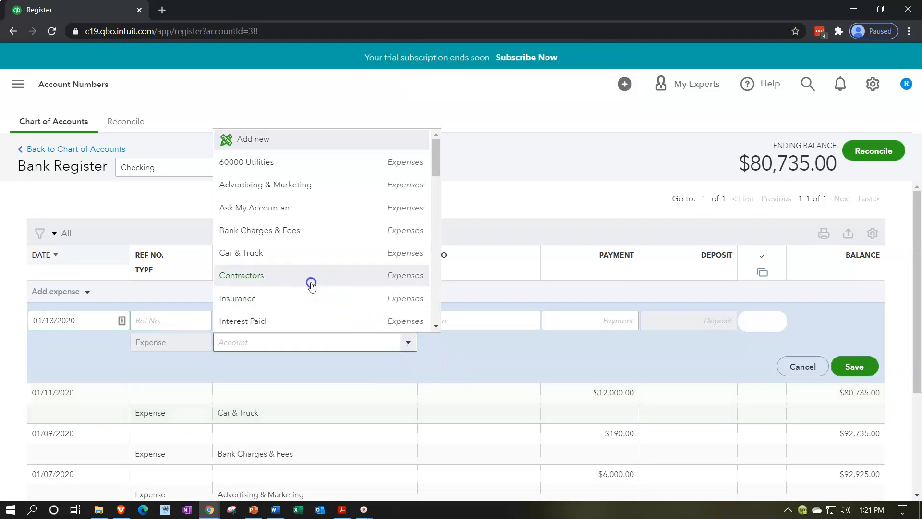
left_click(572, 326)
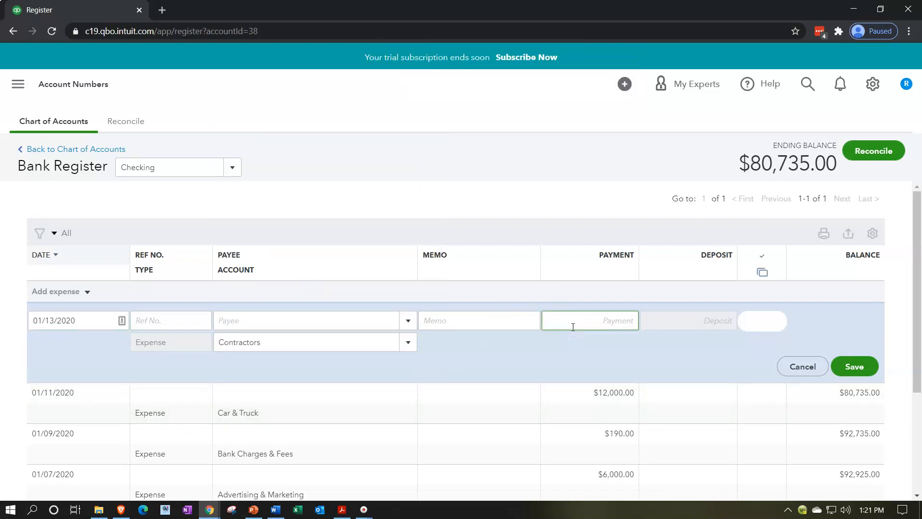
key("Tab")
left_click(853, 367)
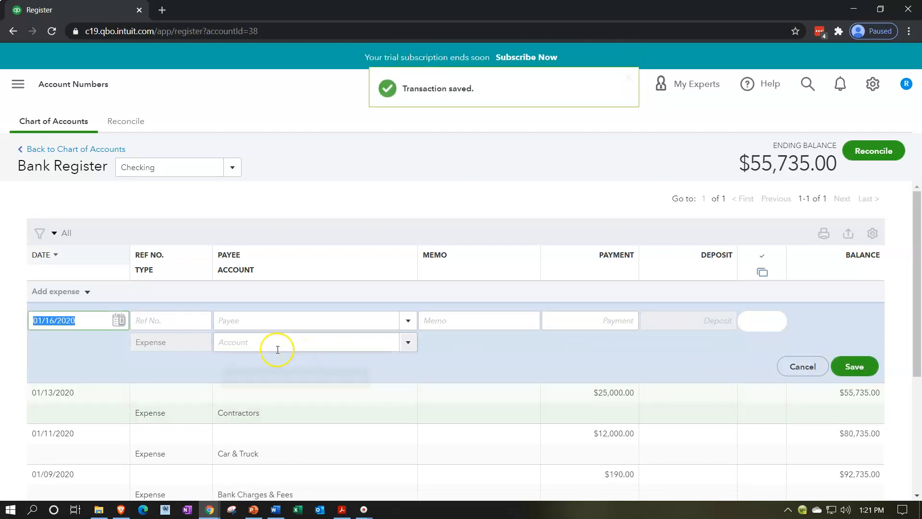
Step: Record an expense dated 01/16/2020 for 3,400.00 against the Insurance account and save it
left_click(392, 342)
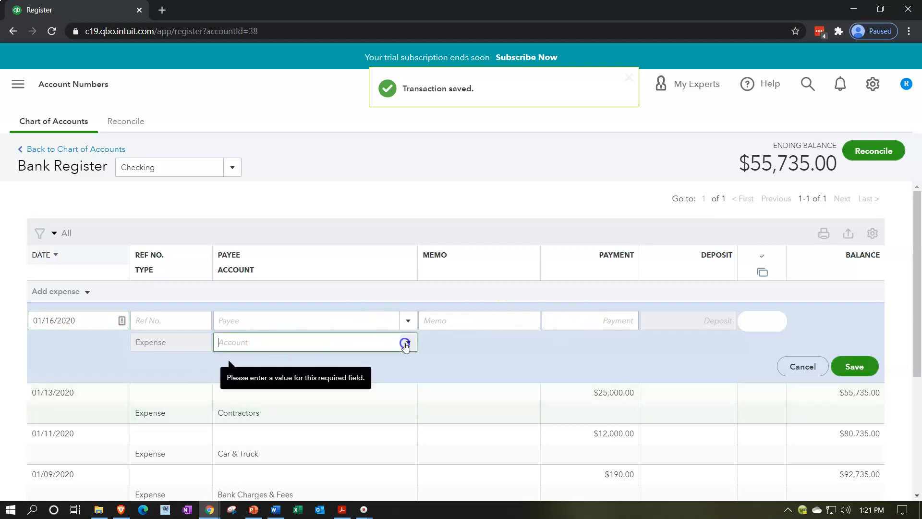
left_click(407, 342)
scroll(310, 258, "down", 1)
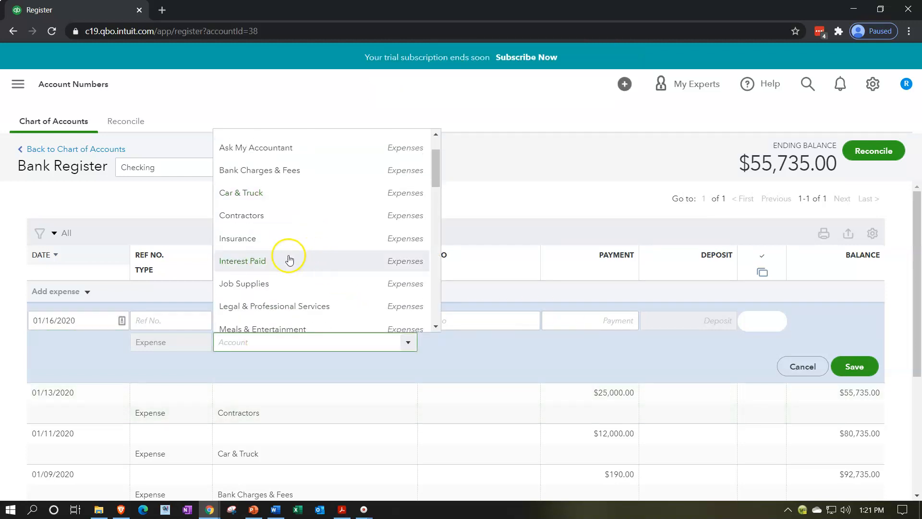
left_click(268, 242)
left_click(592, 317)
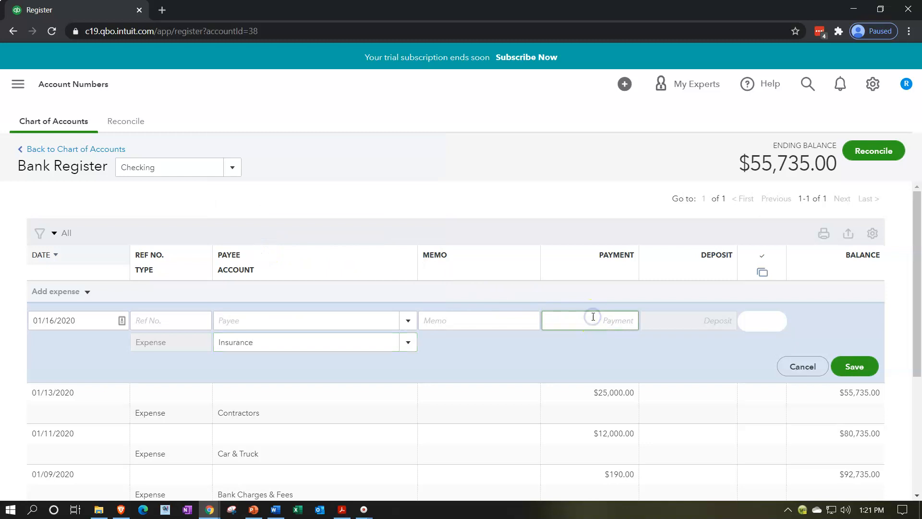
type("3400")
key("Tab")
left_click(853, 366)
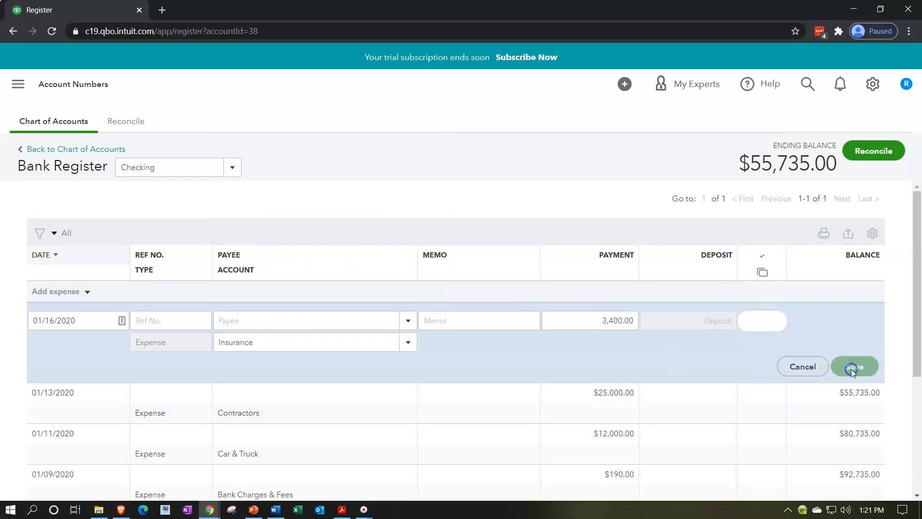
Step: Record an expense dated 01/17/2020 for 120.00 against the Interest Paid account and save it
left_click(444, 346)
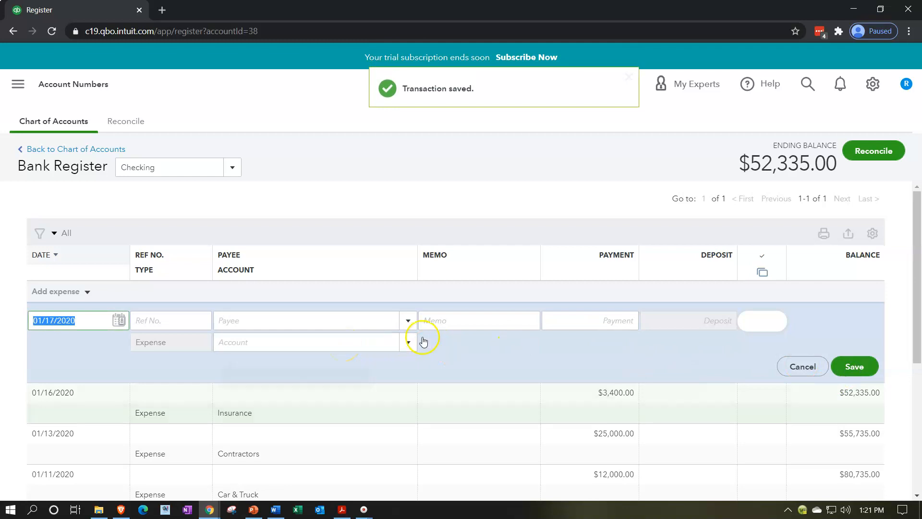
left_click(410, 342)
scroll(344, 274, "down", 3)
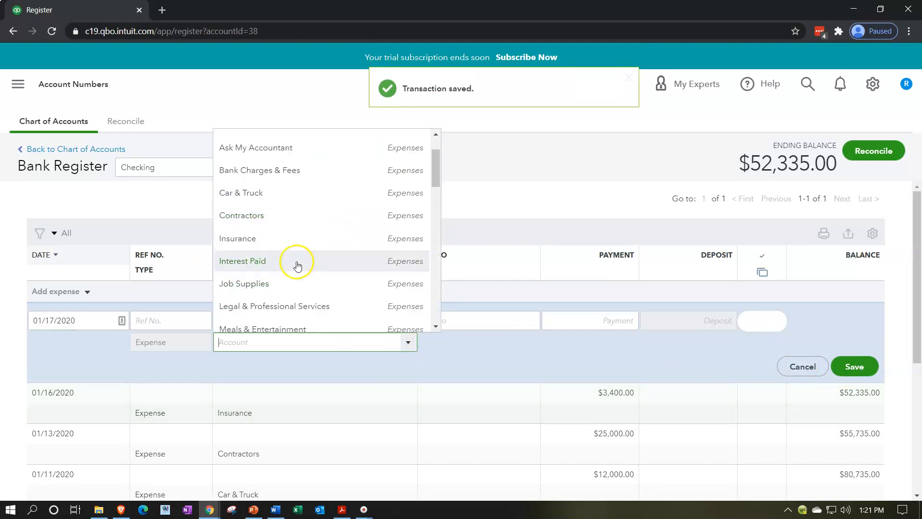
left_click(289, 262)
left_click(590, 320)
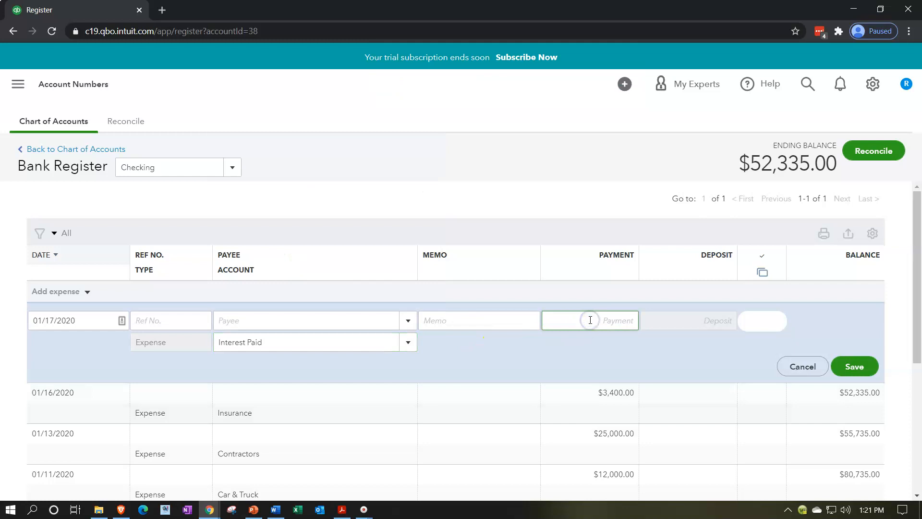
type("120")
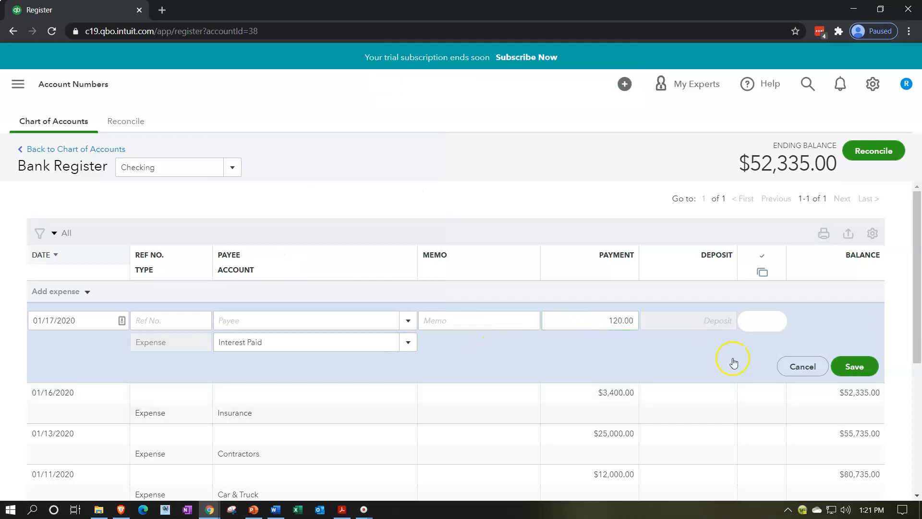
left_click(854, 367)
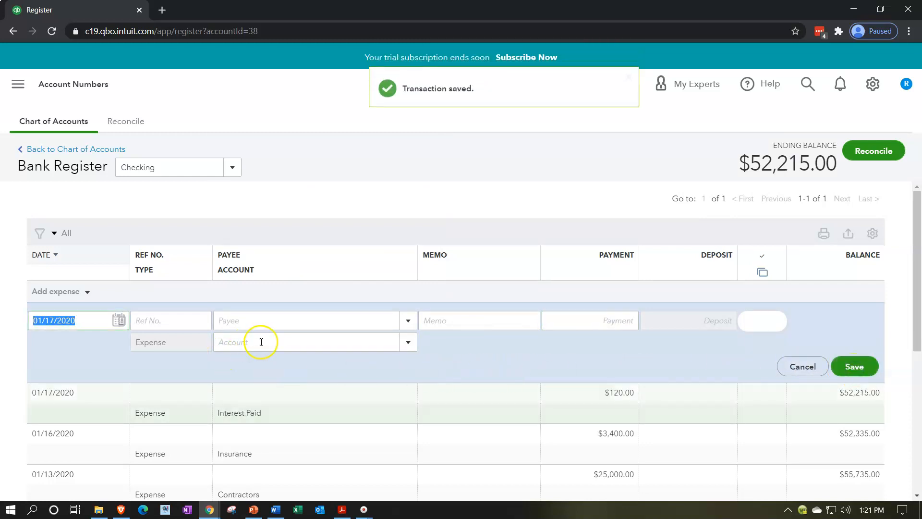
Step: Record an expense dated 01/17/2020 for 19,500.00 against the Job Supplies account and save it
left_click(408, 342)
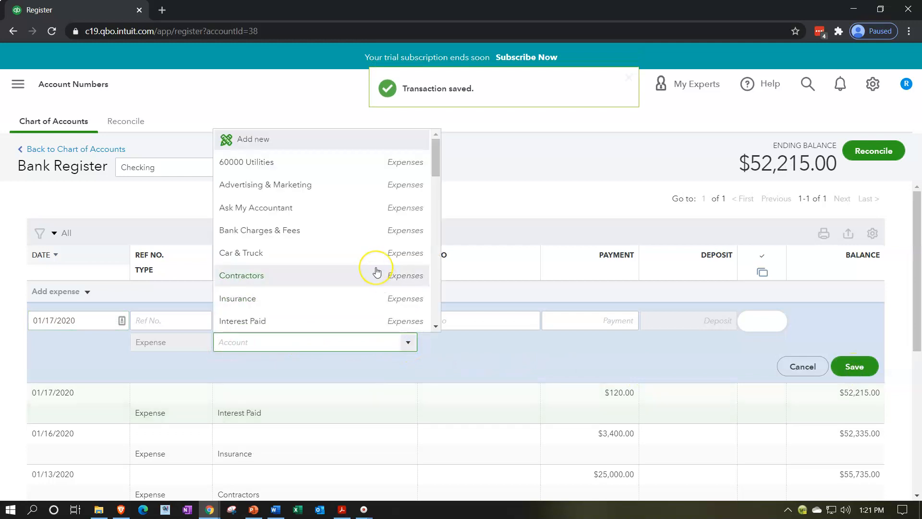
scroll(377, 269, "down", 1)
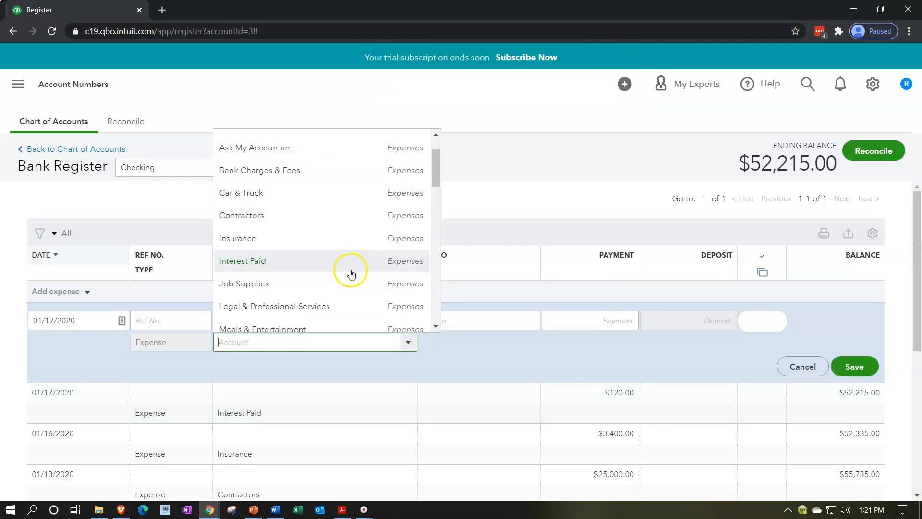
left_click(312, 286)
left_click(583, 321)
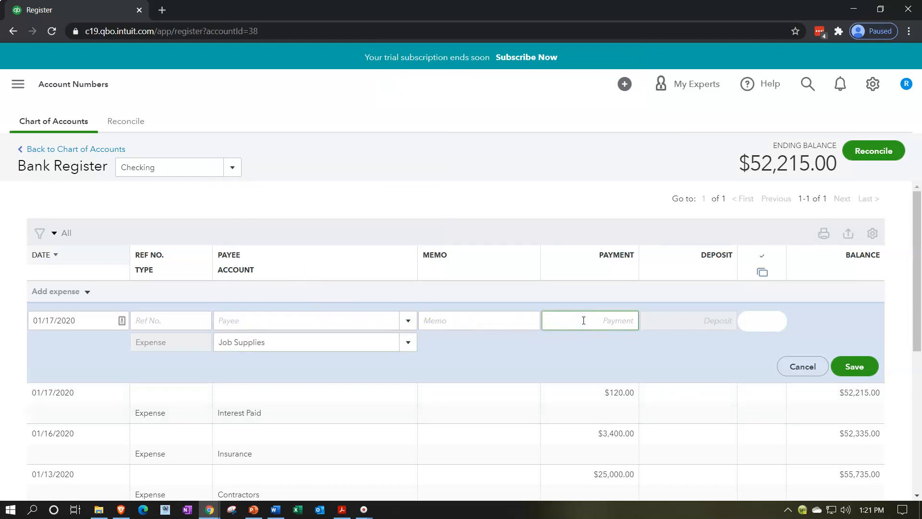
type("19,500")
key("Tab")
left_click(860, 368)
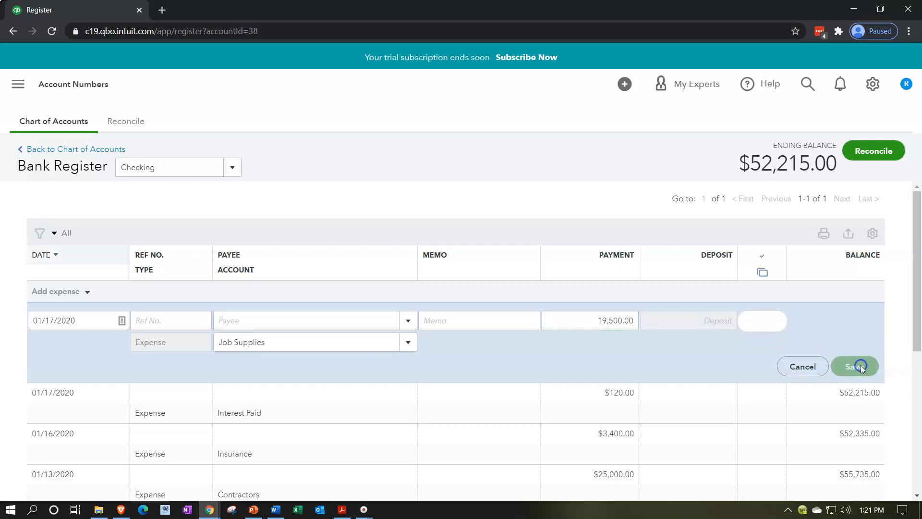
Step: Record an expense dated 01/19/2020 for 5,700.00 against the Legal & Professional Services account and save it
left_click(409, 343)
scroll(377, 269, "down", 3)
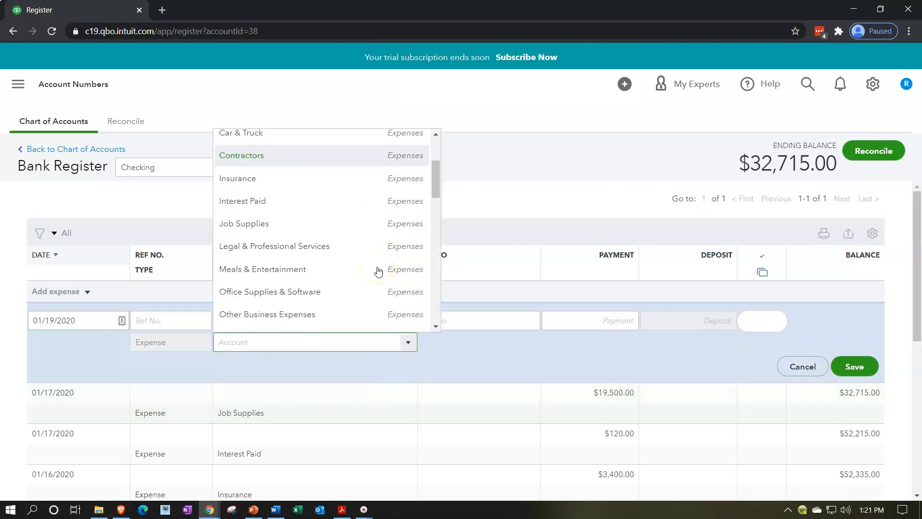
left_click(310, 246)
left_click(575, 314)
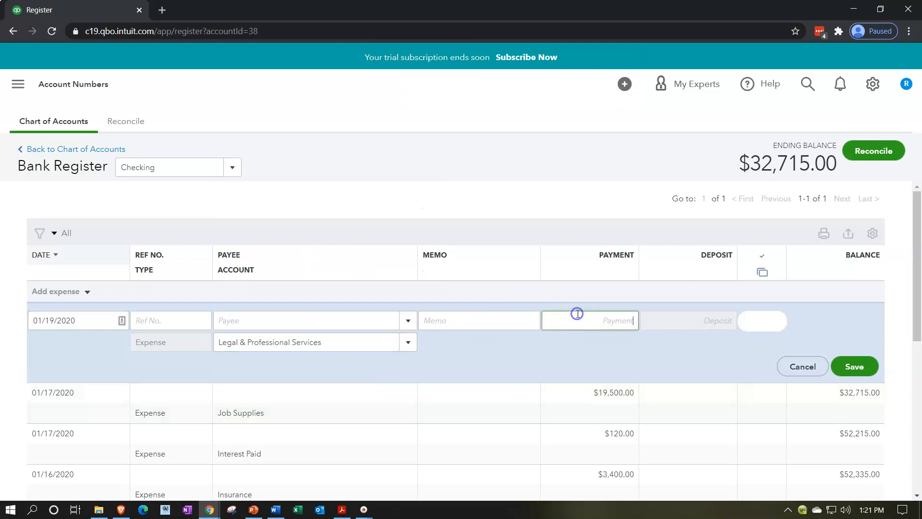
key("Return")
left_click(619, 320)
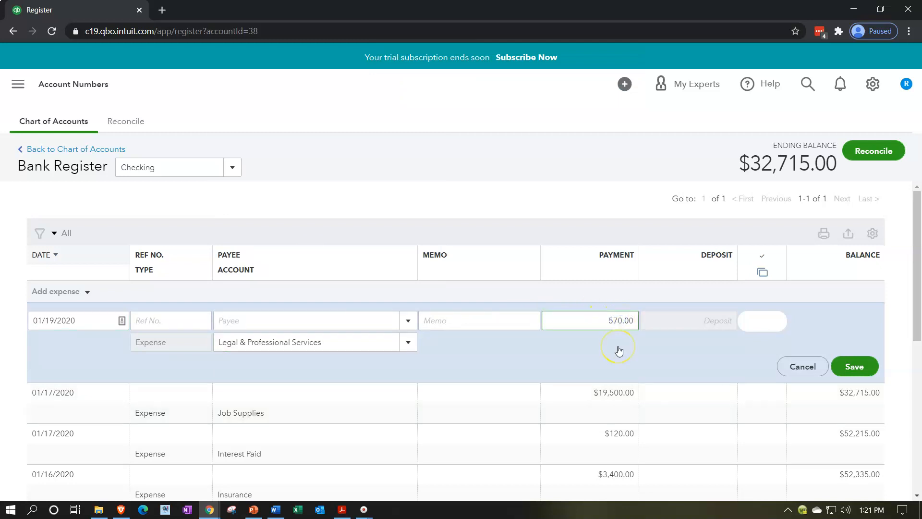
left_click(849, 367)
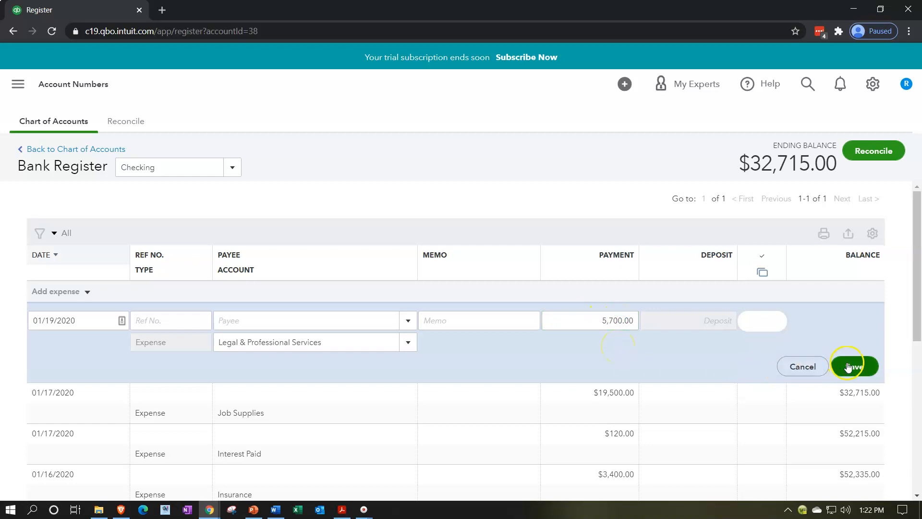
Step: Record an expense dated 01/19/2020 for 7,800.00 against the Meals & Entertainment account and save it
left_click(410, 342)
scroll(371, 264, "down", 5)
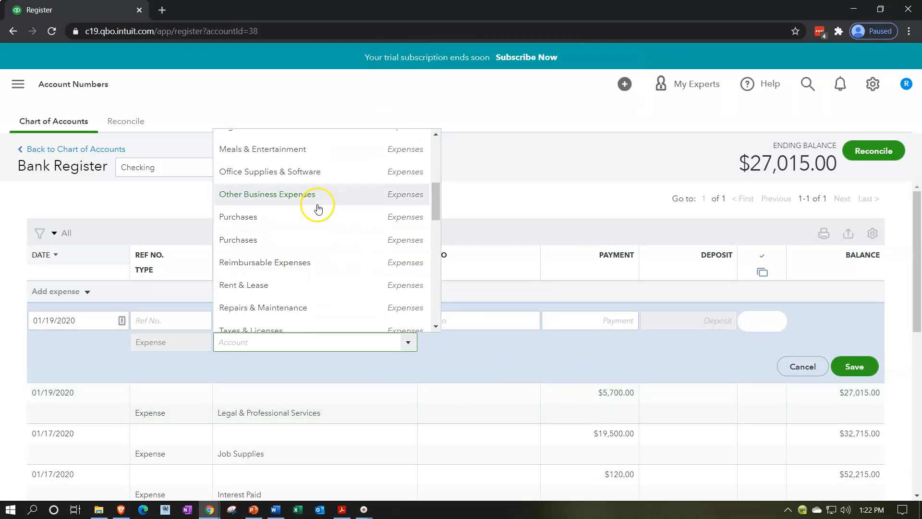
scroll(315, 208, "up", 2)
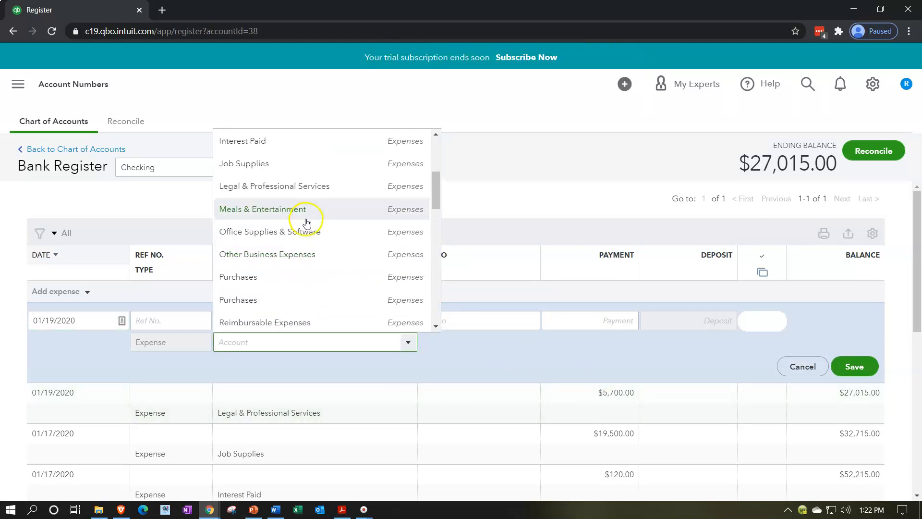
left_click(308, 209)
left_click(596, 322)
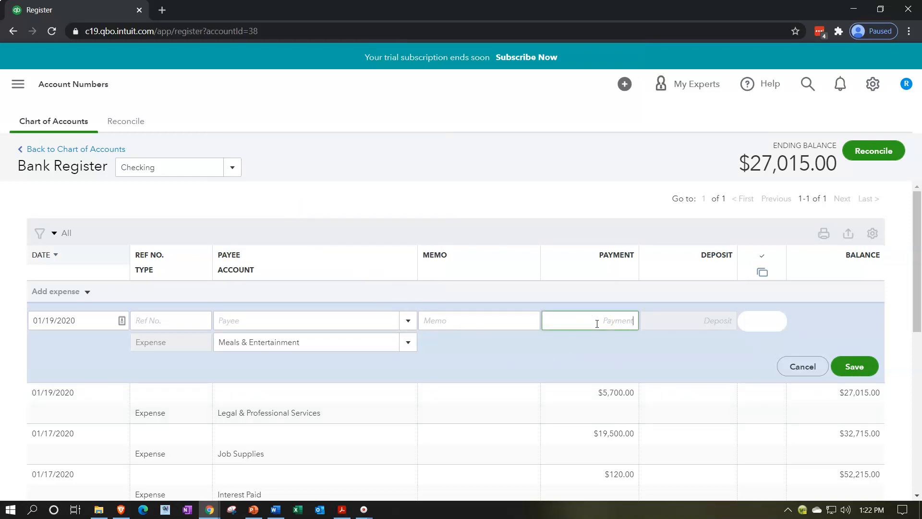
type("7,800")
left_click(850, 361)
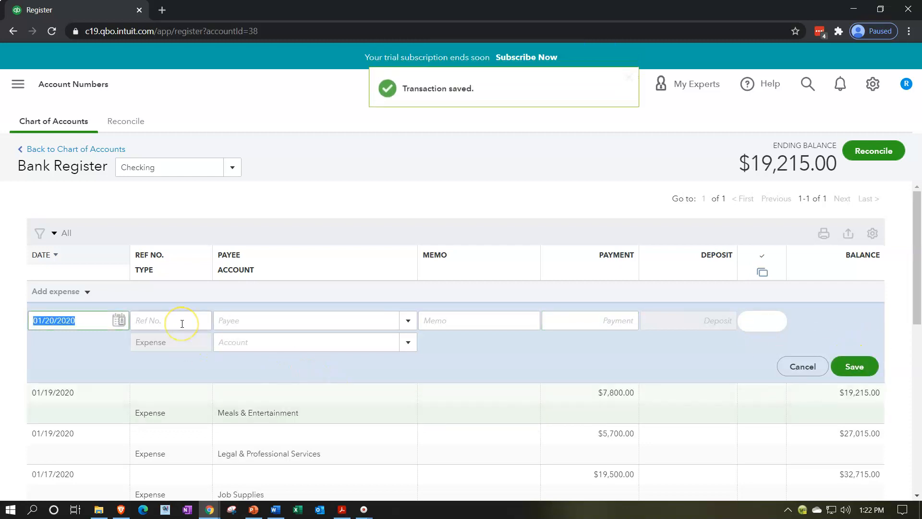
Step: Record an expense dated 01/21/2020 for 12,000.00 against the Office Supplies & Software account and save it
left_click(408, 342)
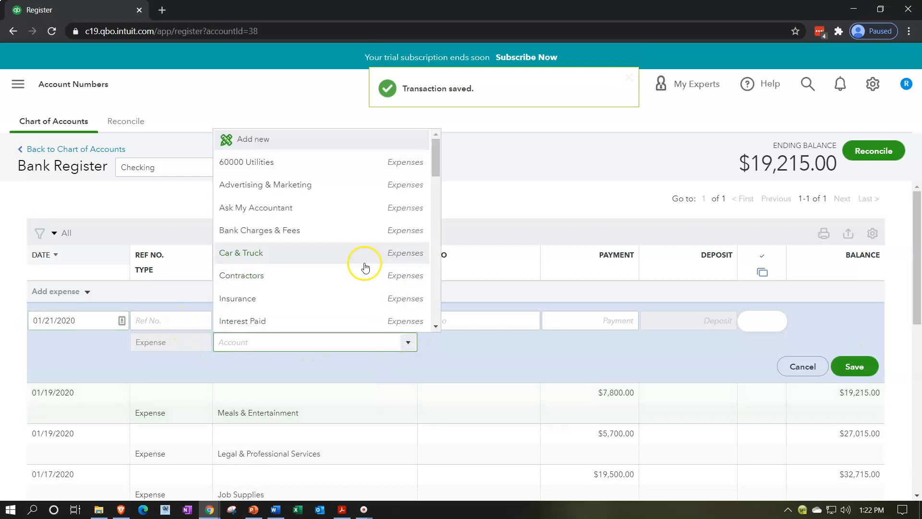
scroll(358, 265, "down", 1)
scroll(358, 265, "down", 3)
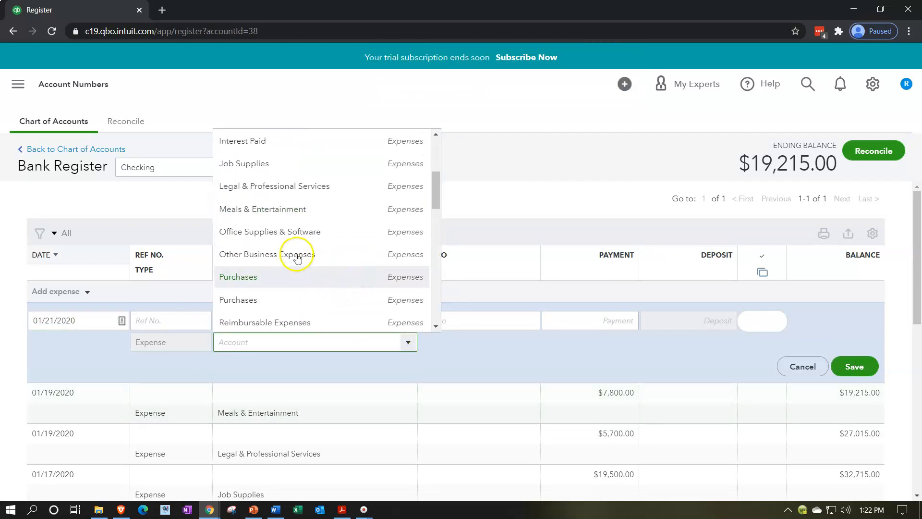
left_click(290, 237)
left_click(609, 326)
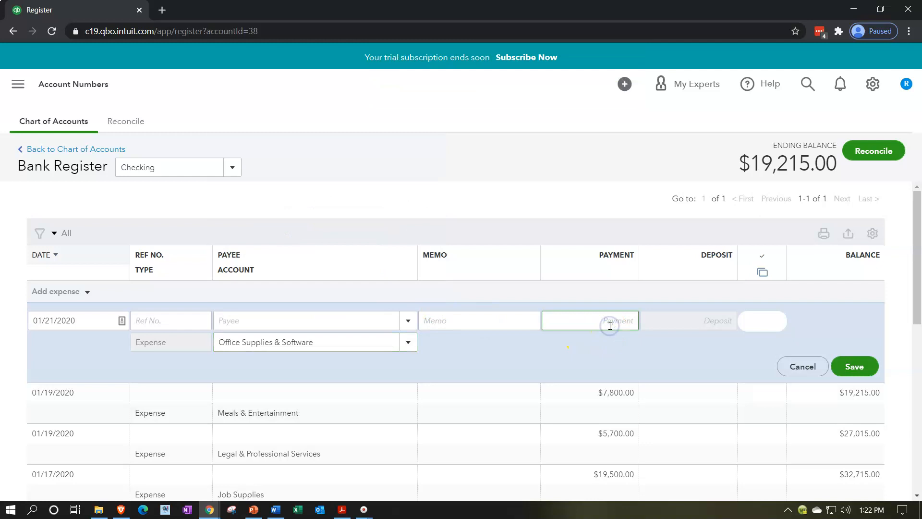
type("120000.00")
left_click(855, 366)
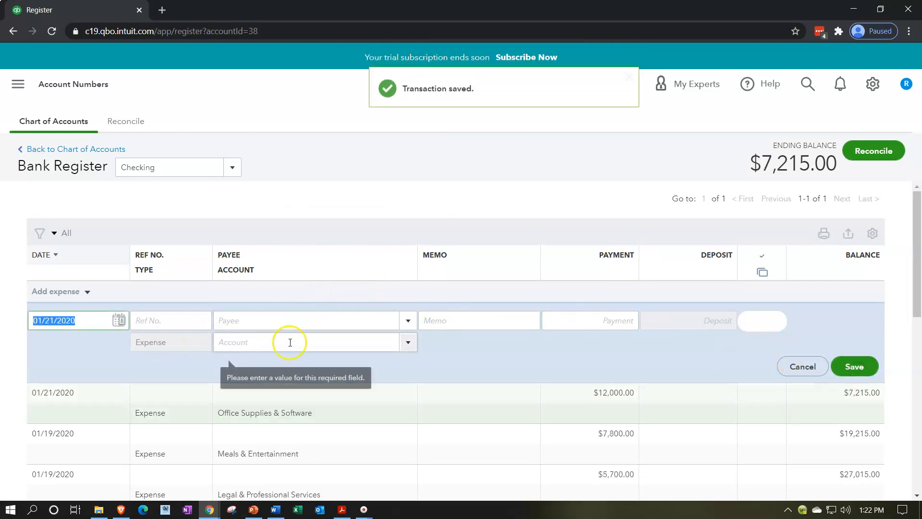
Step: Record an expense dated 01/21/2020 for 31,000.00 against the Rent & Lease account and save it
left_click(408, 342)
scroll(372, 272, "down", 3)
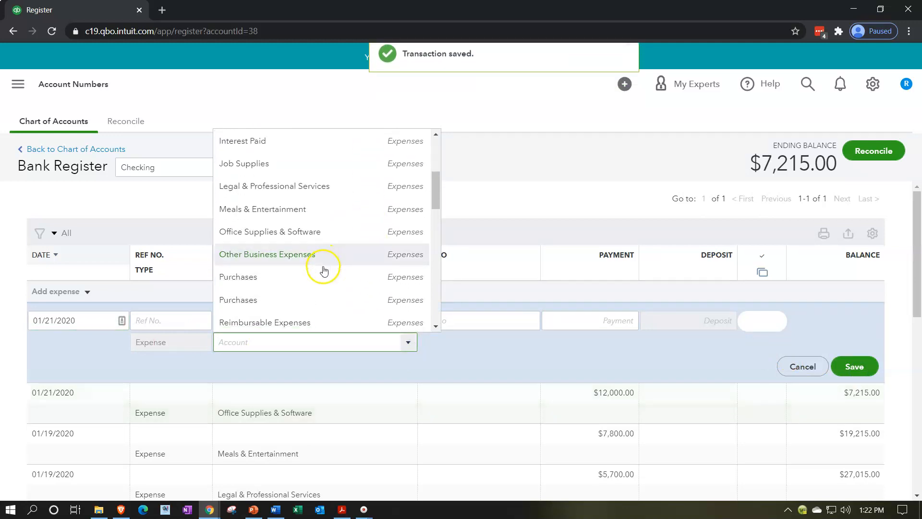
scroll(320, 259, "down", 2)
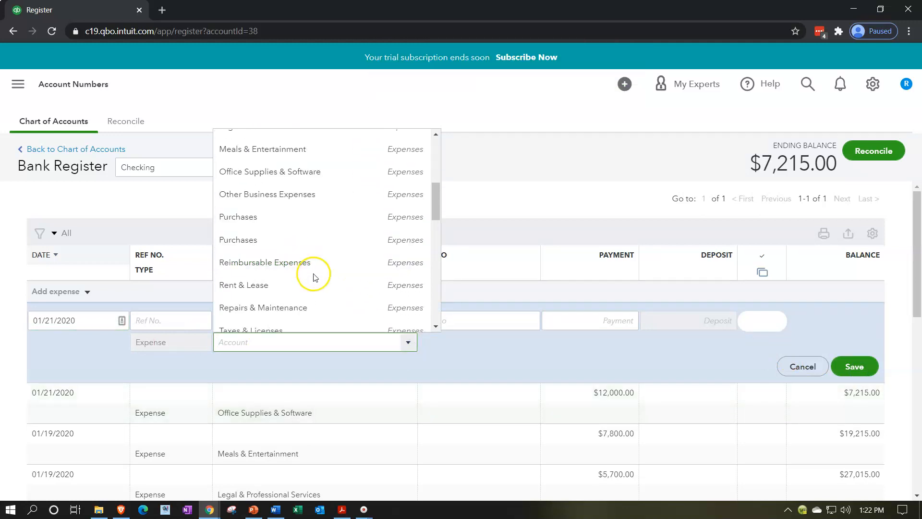
scroll(298, 252, "down", 1)
left_click(288, 232)
left_click(576, 320)
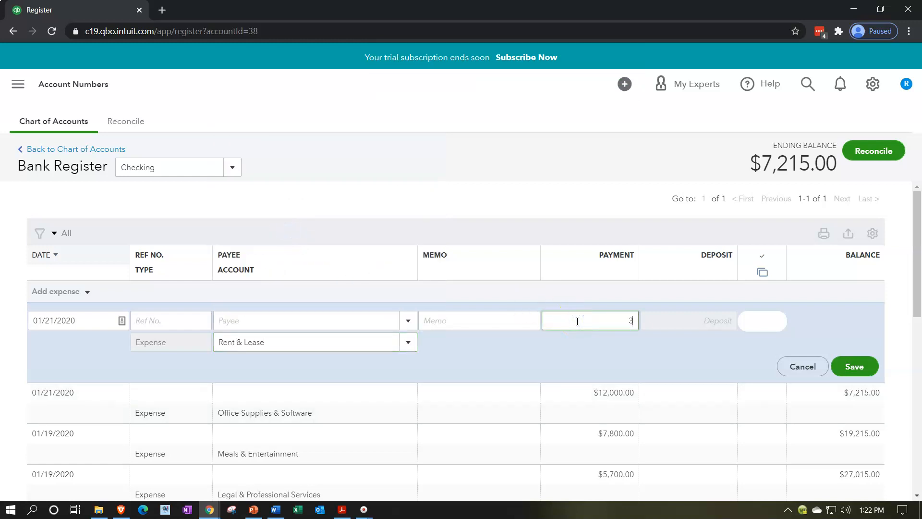
left_click(856, 368)
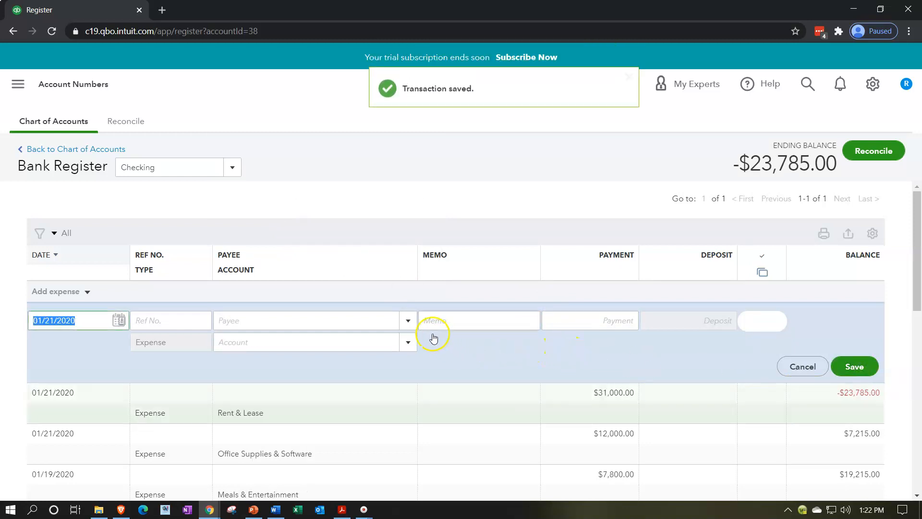
Step: Record an expense dated 01/21/2020 for 4,800.00 against the Repairs & Maintenance account and save it
left_click(408, 343)
scroll(385, 253, "down", 6)
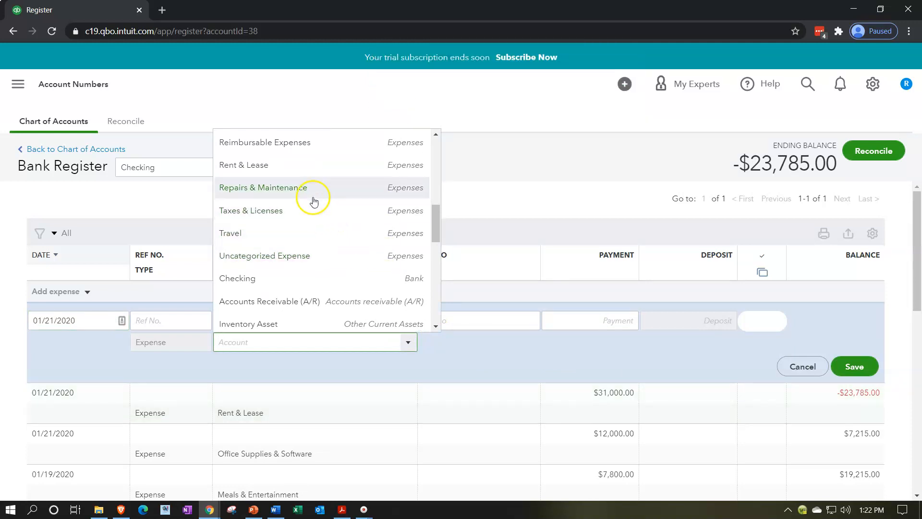
left_click(308, 189)
left_click(606, 317)
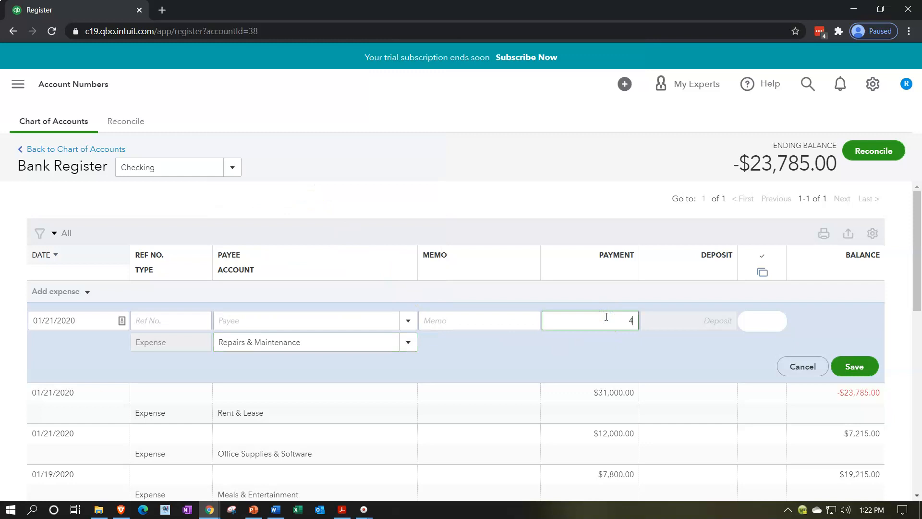
left_click(862, 367)
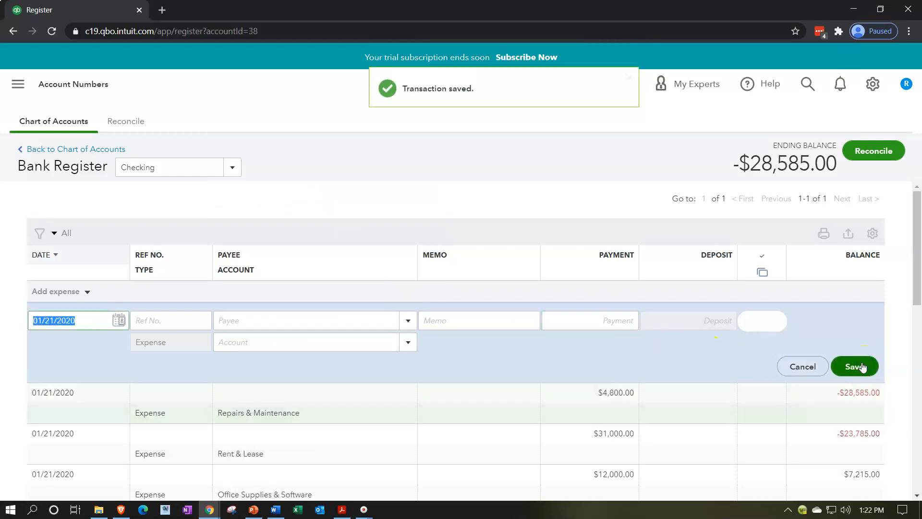
Step: Record an expense dated 01/21/2020 for 3,780.00 against the Taxes & Licenses account and save it
left_click(408, 342)
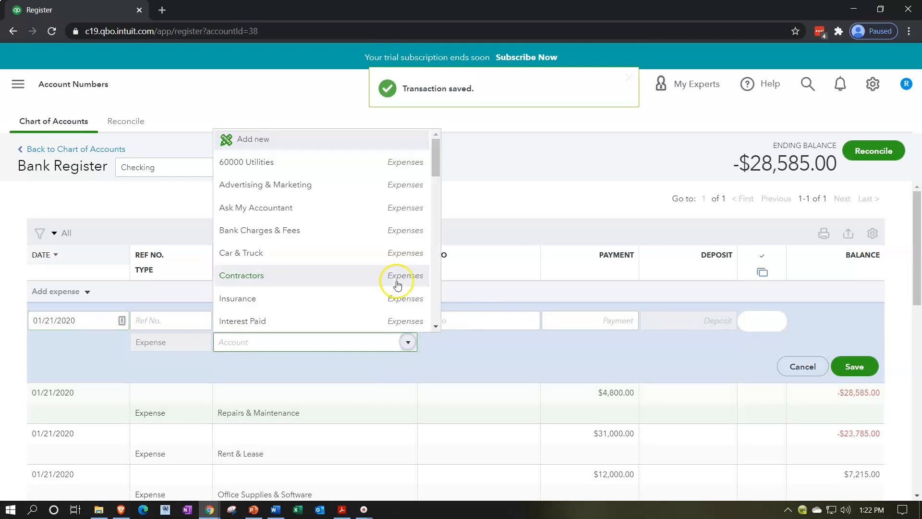
scroll(375, 236, "down", 10)
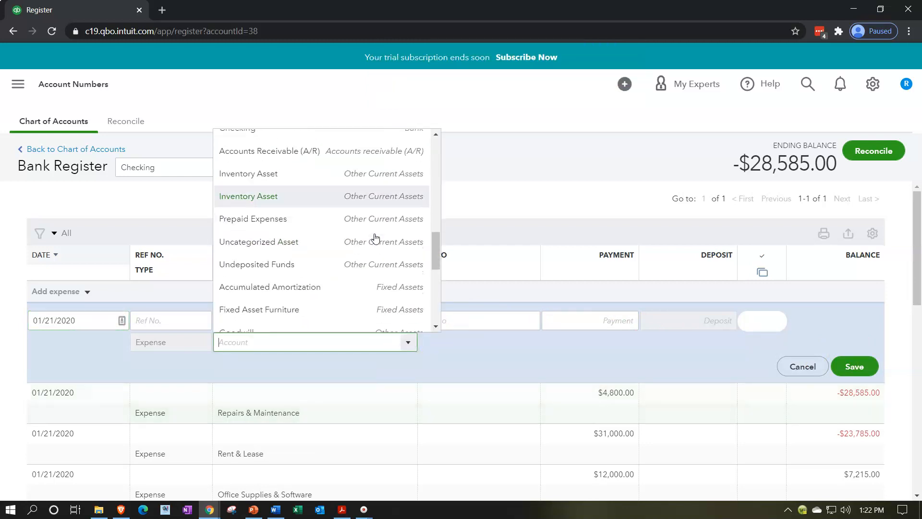
scroll(375, 236, "down", 2)
scroll(344, 242, "down", 4)
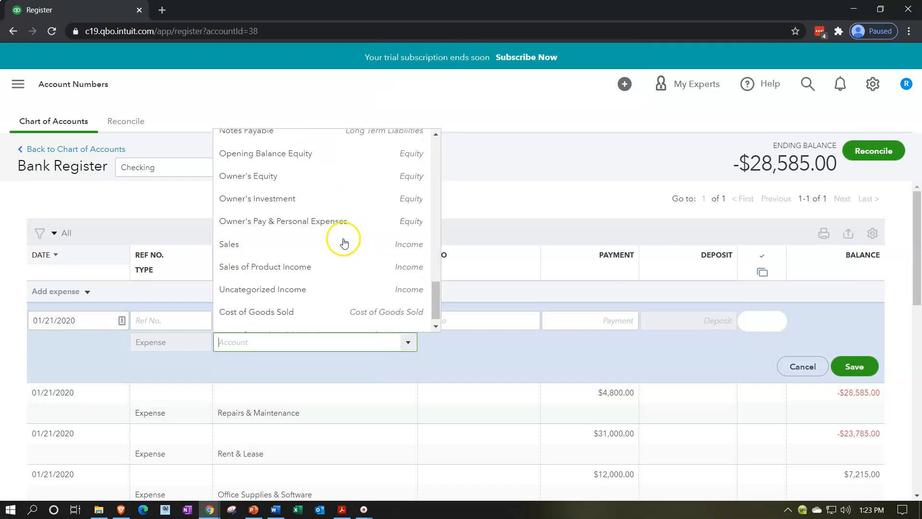
scroll(344, 240, "up", 5)
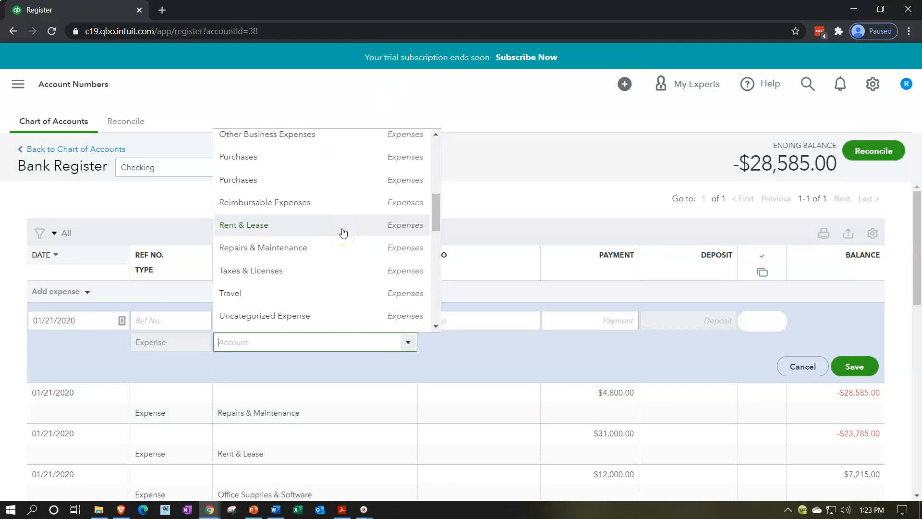
left_click(341, 275)
left_click(599, 321)
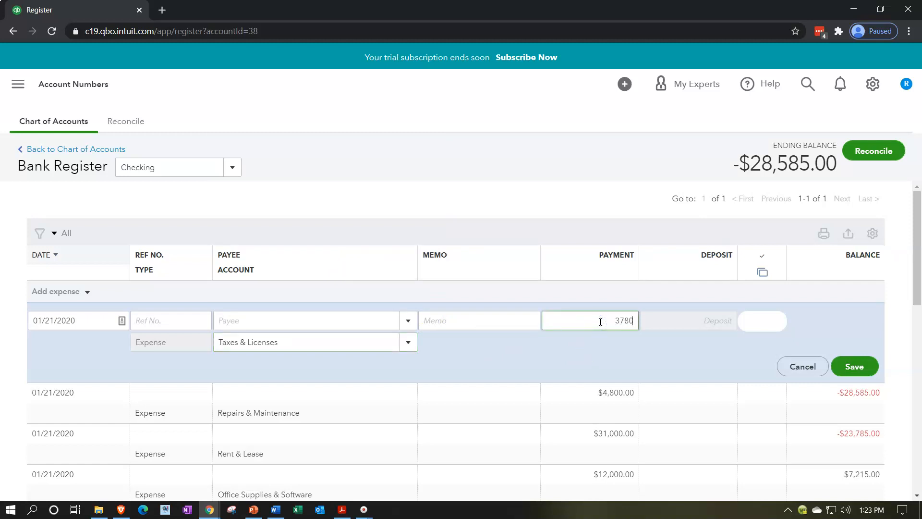
left_click(852, 371)
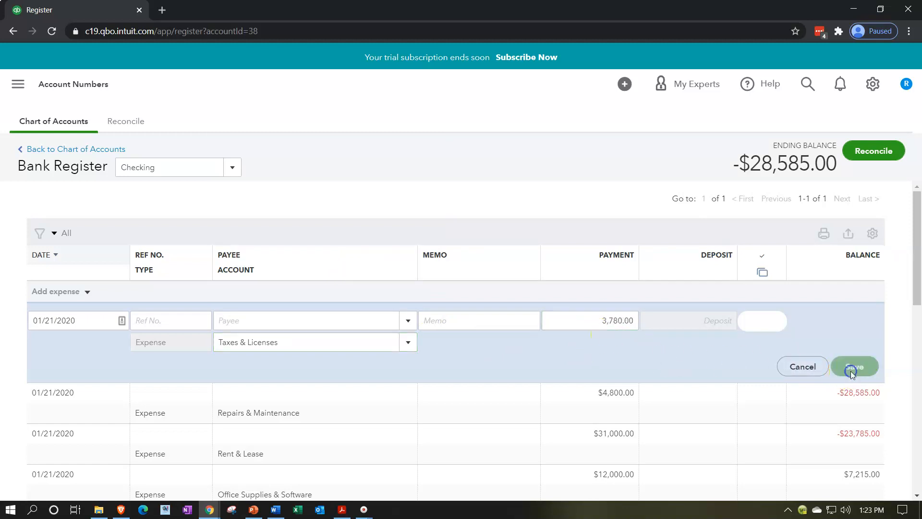
Step: Record an expense dated 01/21/2020 for 20,000.00 against the Inventory Asset account and save it
left_click(406, 343)
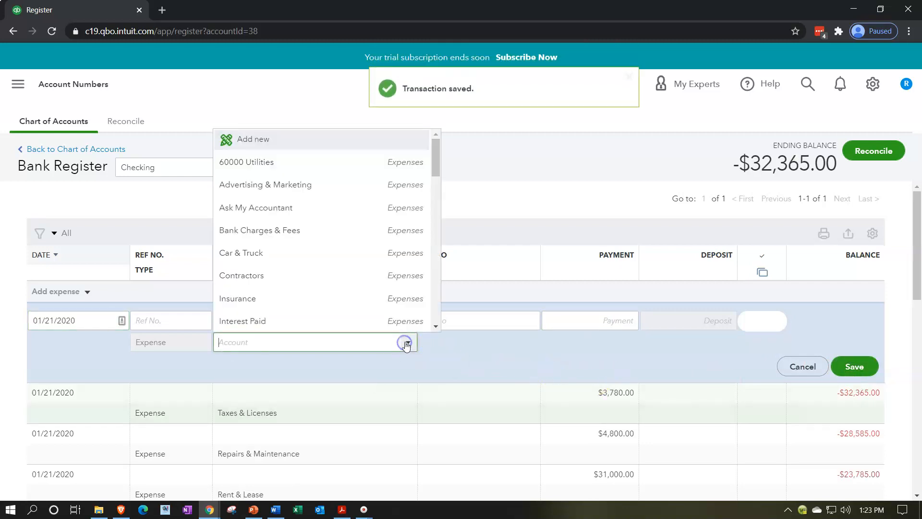
scroll(359, 244, "down", 10)
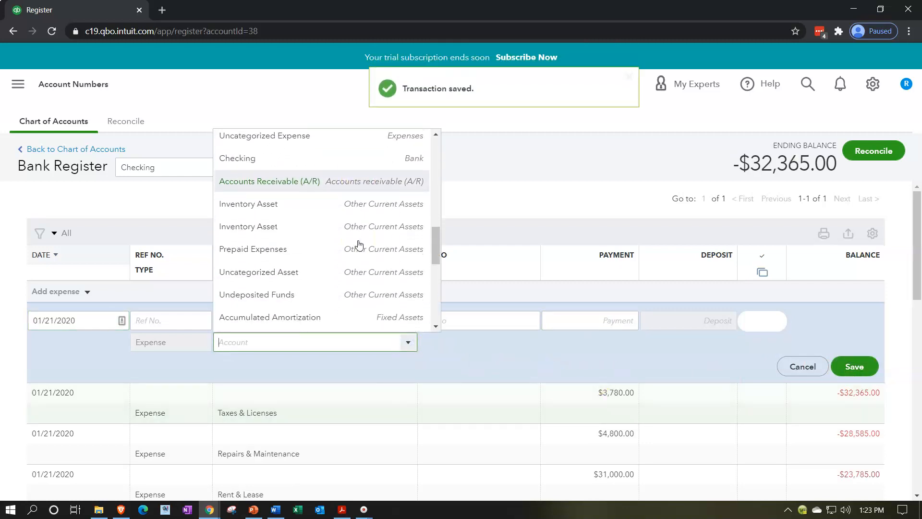
scroll(359, 244, "down", 3)
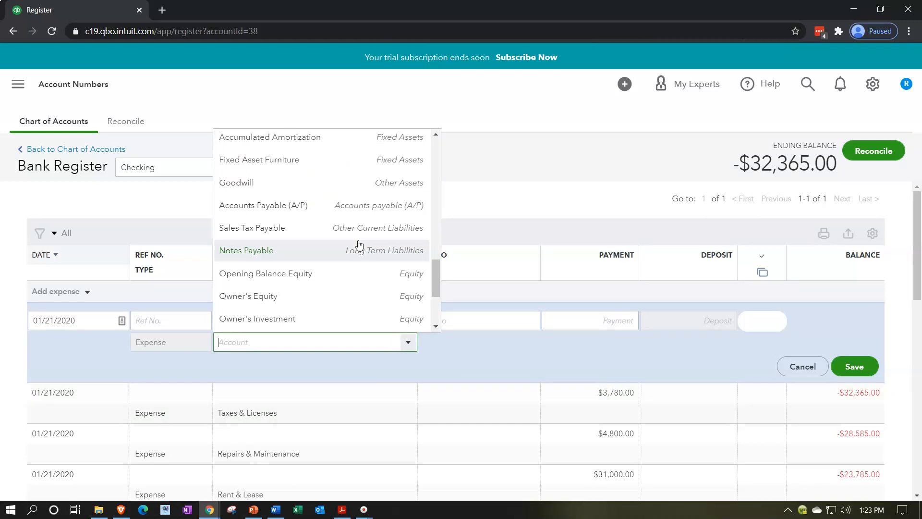
scroll(359, 244, "up", 7)
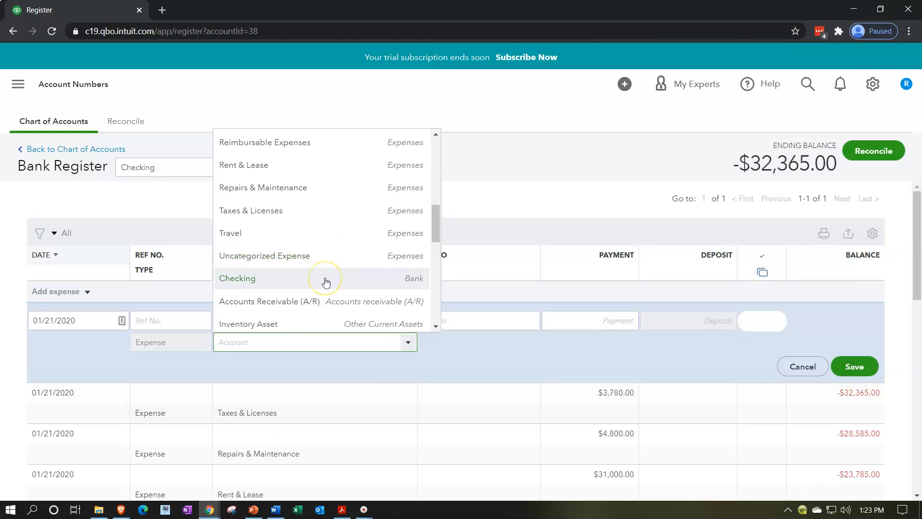
scroll(325, 282, "down", 2)
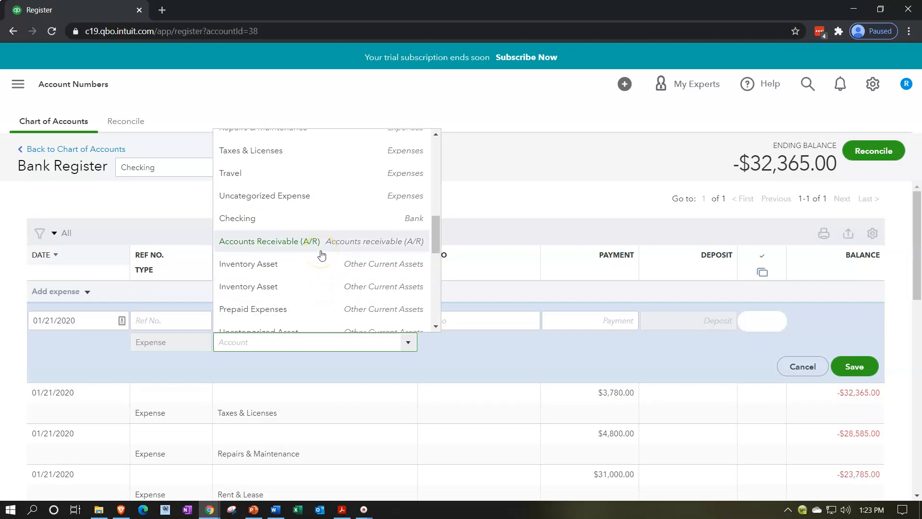
left_click(296, 271)
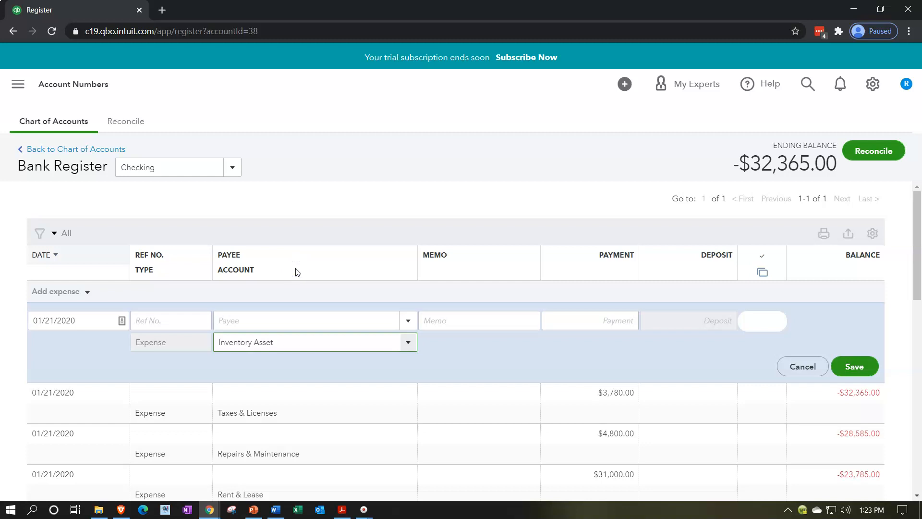
left_click(623, 319)
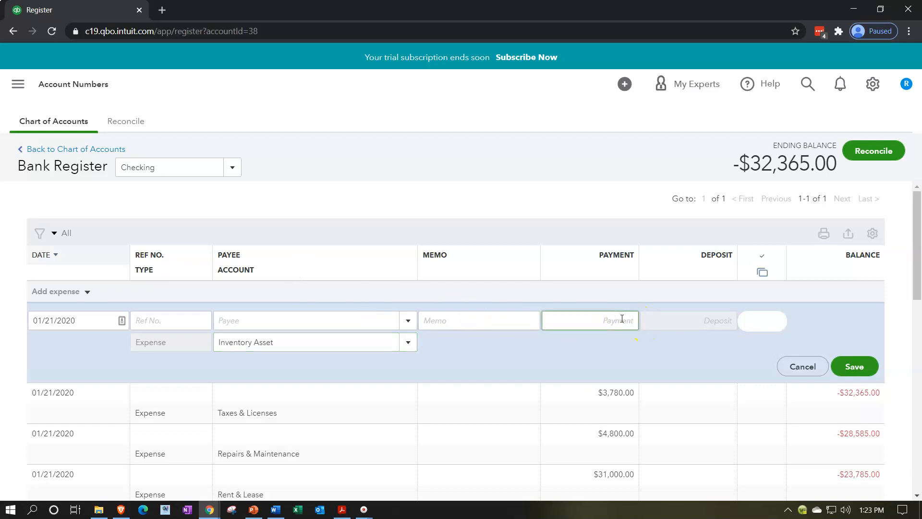
type("20,000")
left_click(848, 369)
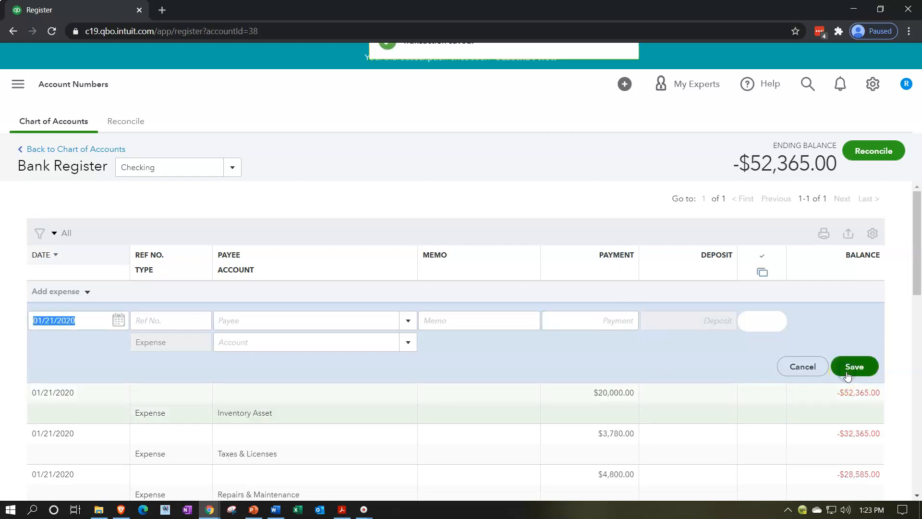
Step: Record an expense dated 01/21/2020 for 12,000.00 against the Prepaid Expenses account and save it
left_click(405, 348)
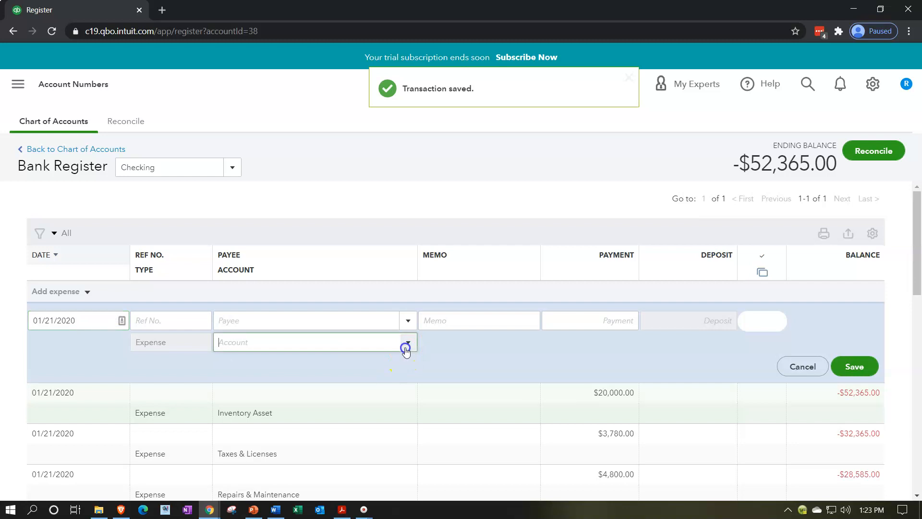
scroll(375, 260, "down", 8)
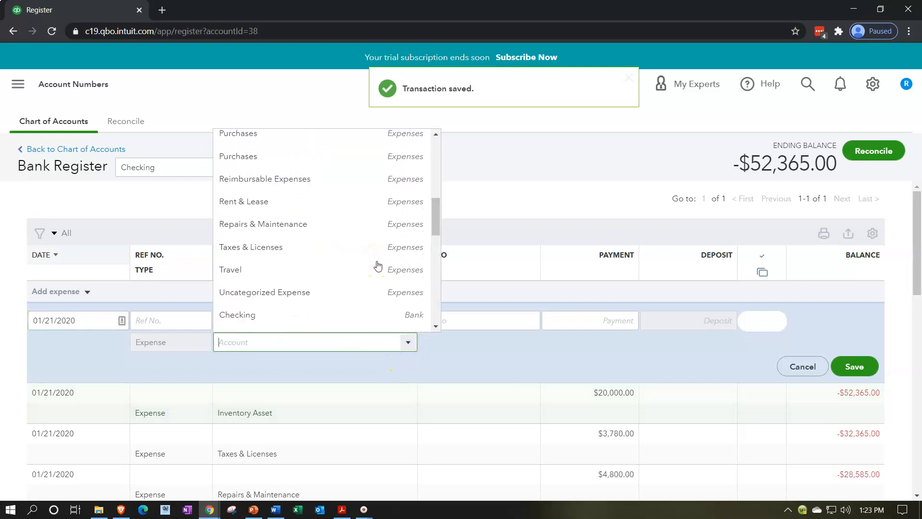
scroll(377, 264, "down", 3)
scroll(378, 266, "down", 2)
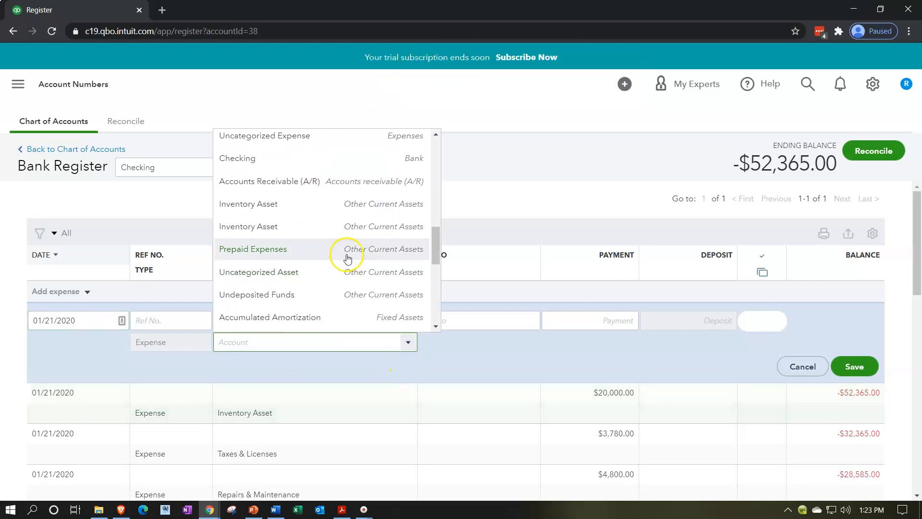
left_click(323, 249)
left_click(593, 318)
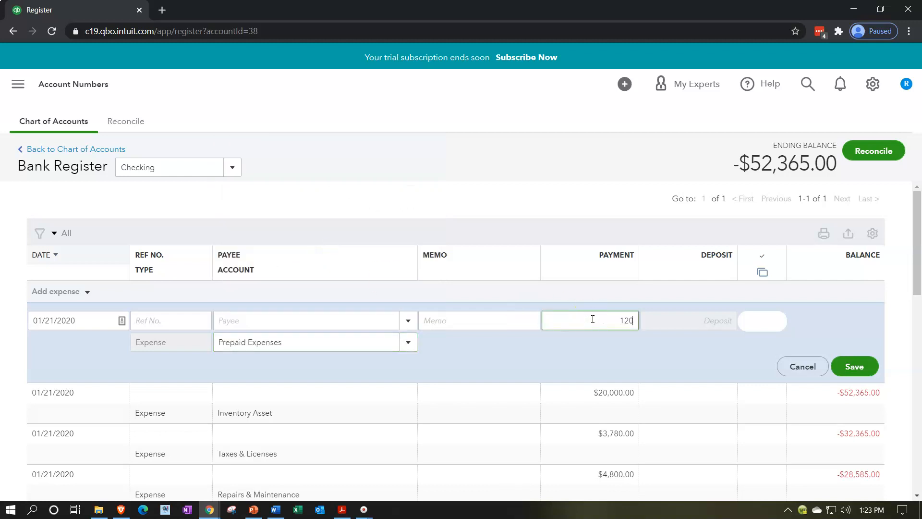
left_click(856, 367)
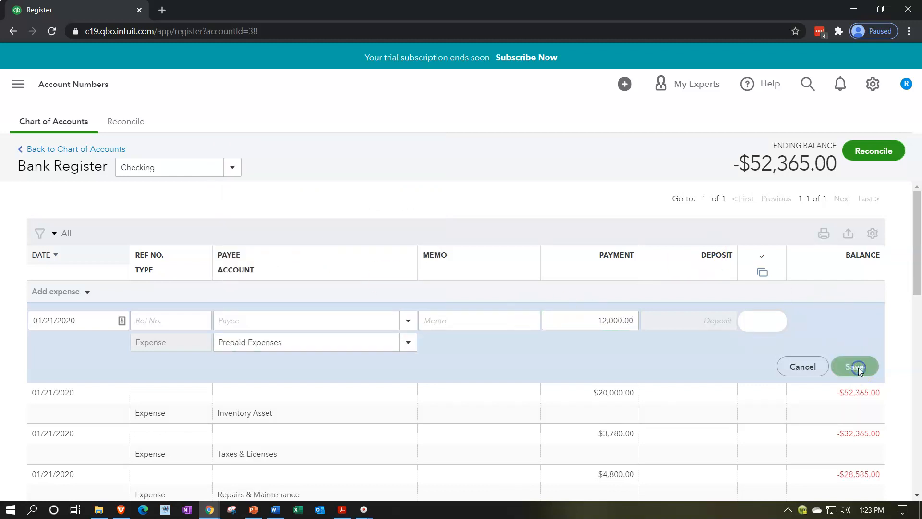
Step: Record an expense dated 01/21/2020 for 18,000.00 against the Fixed Asset Furniture account and save it
left_click(406, 322)
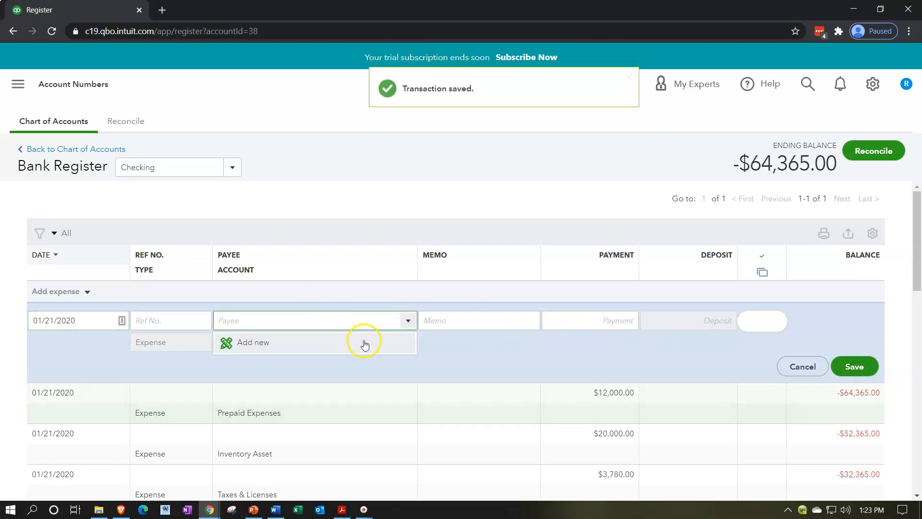
left_click(406, 320)
left_click(409, 343)
scroll(367, 259, "down", 5)
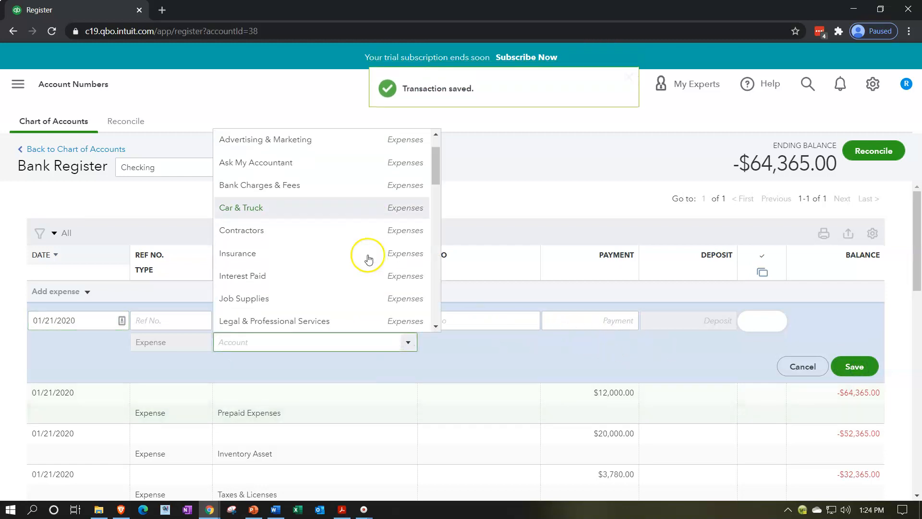
scroll(368, 260, "down", 4)
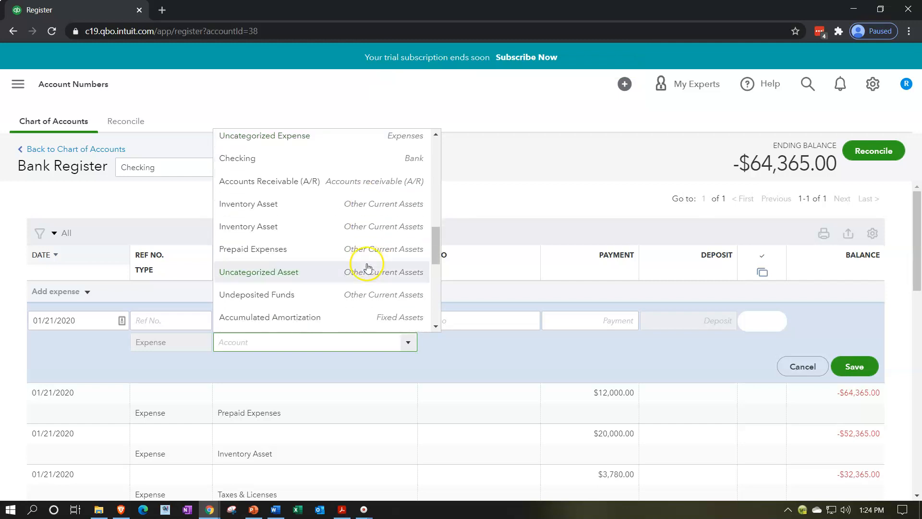
scroll(320, 288, "down", 3)
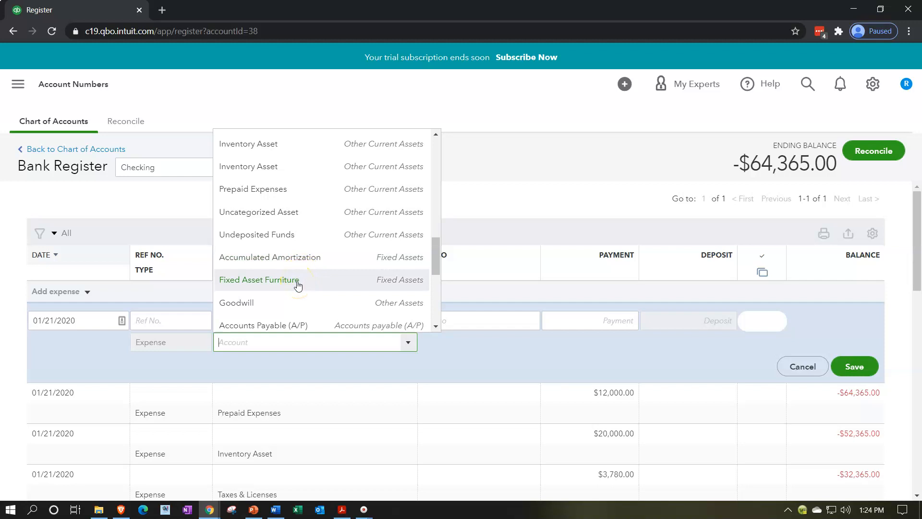
left_click(299, 285)
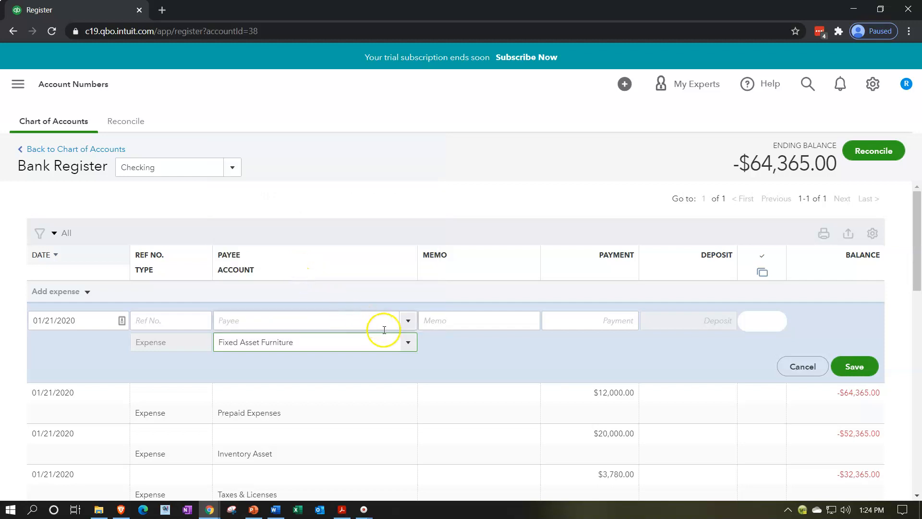
left_click(573, 321)
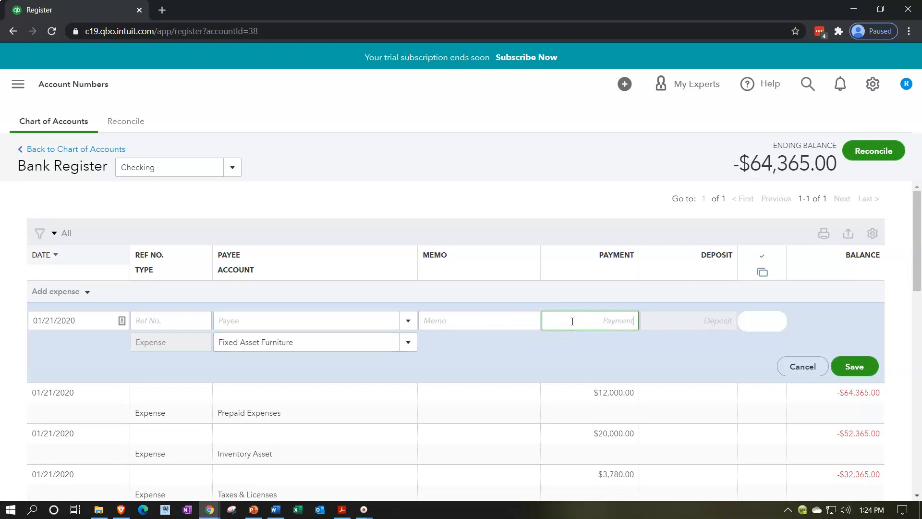
type("18,000")
key("Tab")
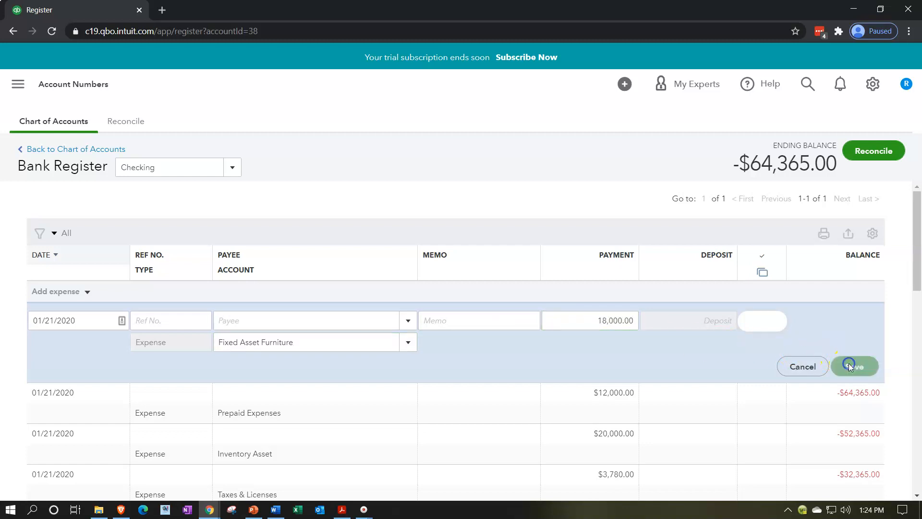
Step: Record an expense dated 01/21/2020 for 20,000.00 against the Goodwill account and save it
left_click(409, 343)
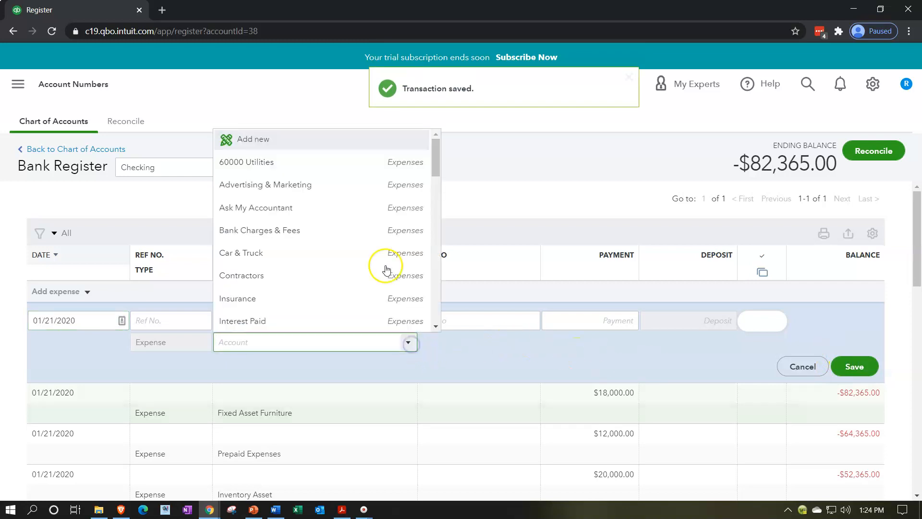
scroll(387, 269, "down", 10)
scroll(374, 249, "down", 5)
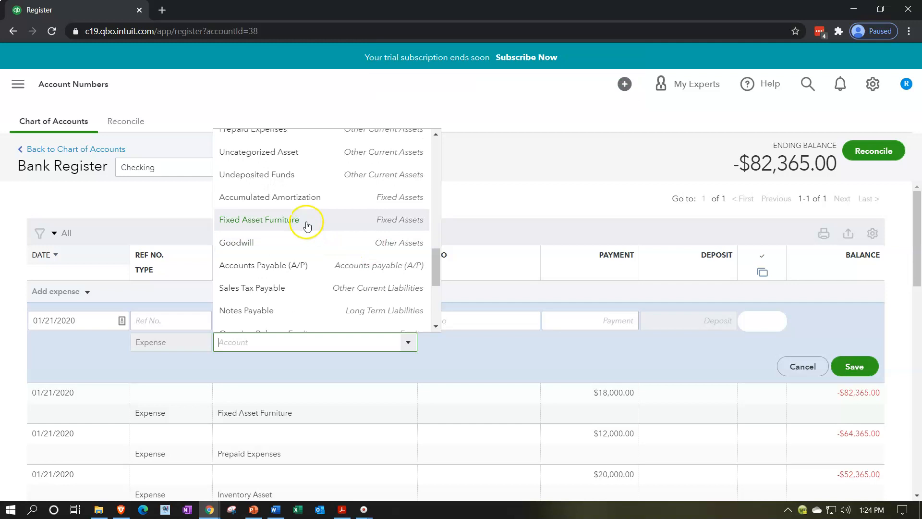
left_click(293, 242)
left_click(605, 326)
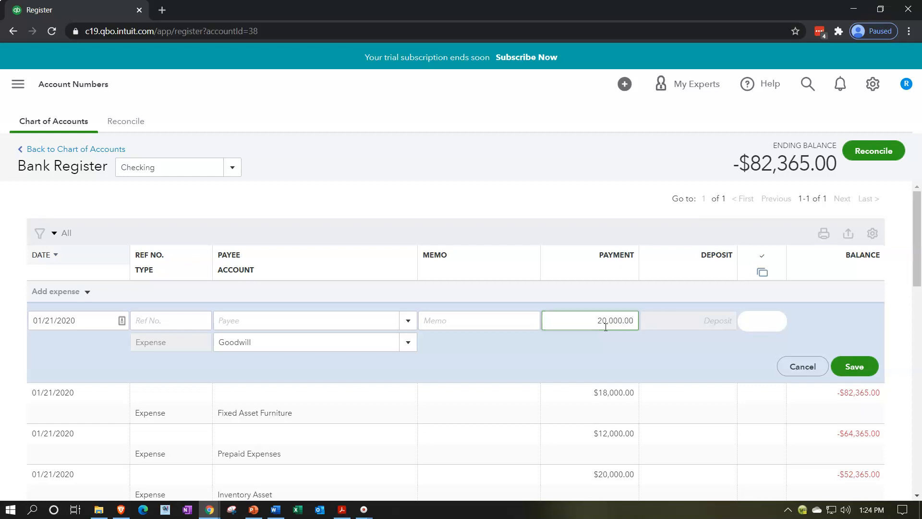
left_click(848, 367)
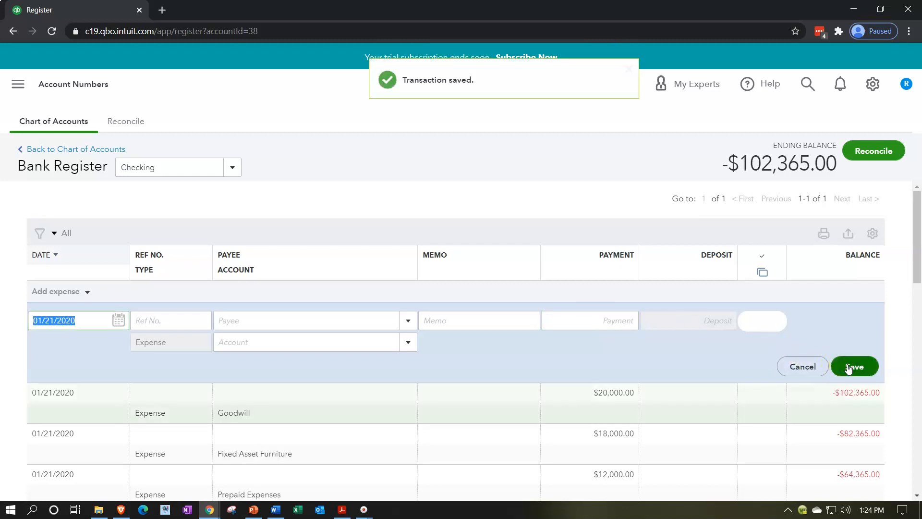
Step: Record an expense dated 01/21/2020 for 2,000.00 against the Sales Tax Payable account and save it
left_click(408, 342)
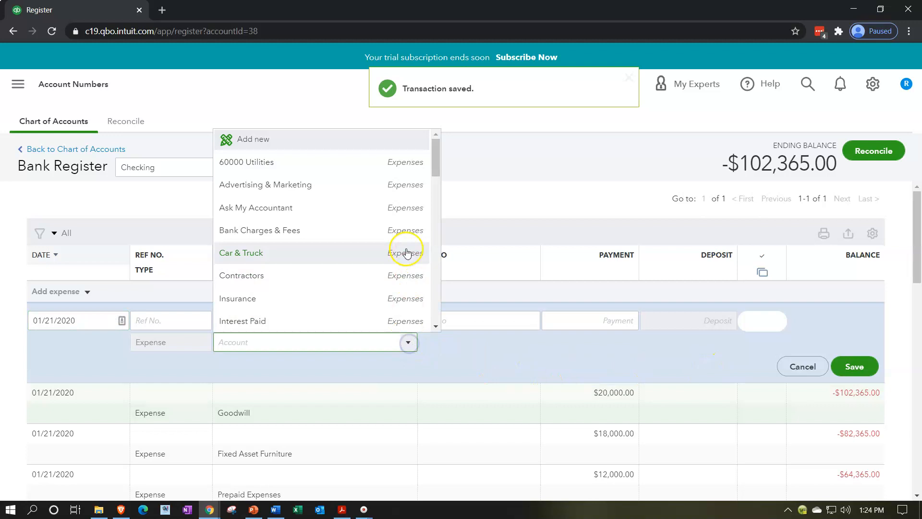
scroll(406, 252, "down", 6)
scroll(406, 255, "down", 5)
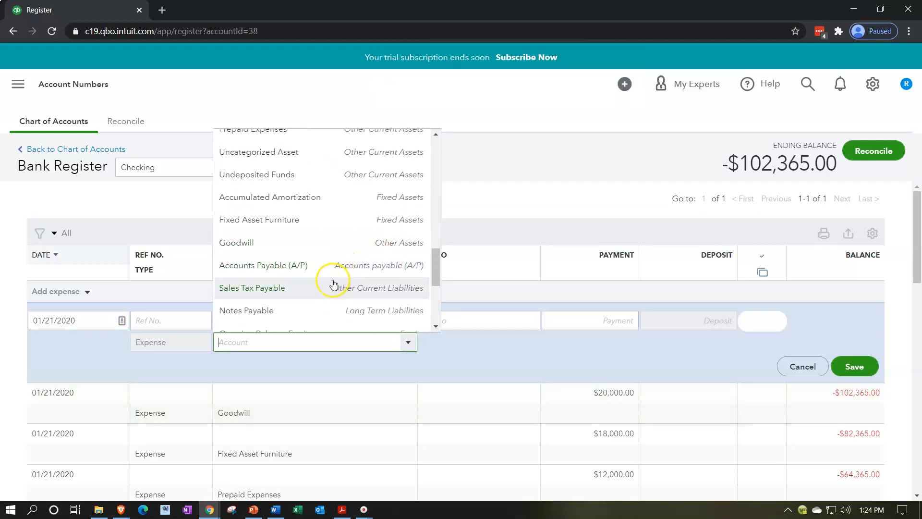
scroll(322, 273, "down", 3)
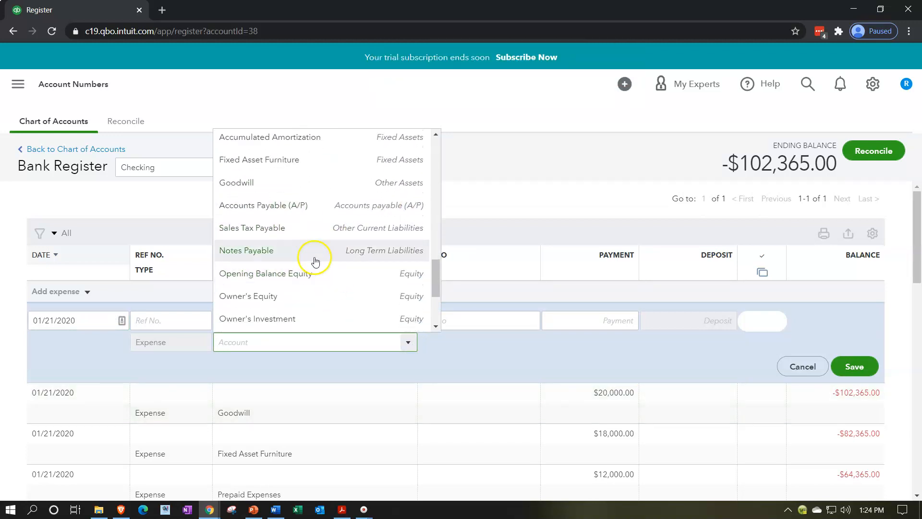
left_click(305, 234)
left_click(557, 321)
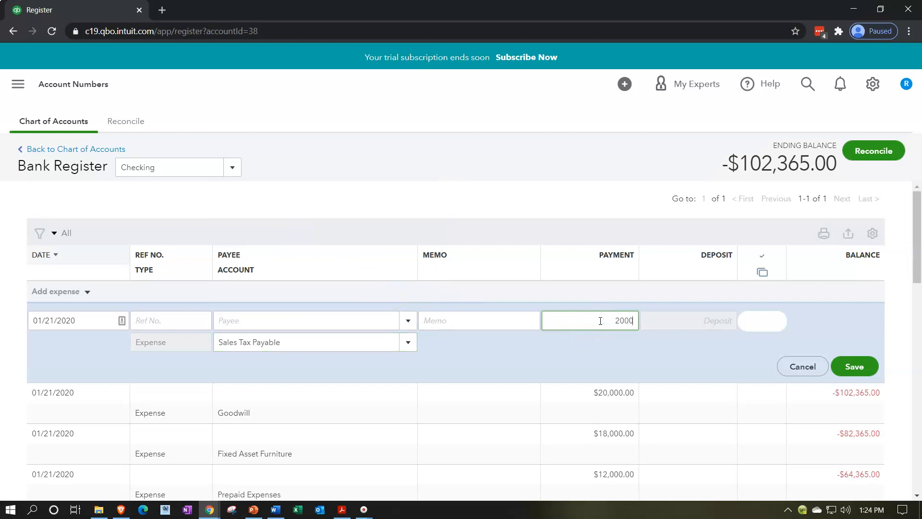
left_click(857, 365)
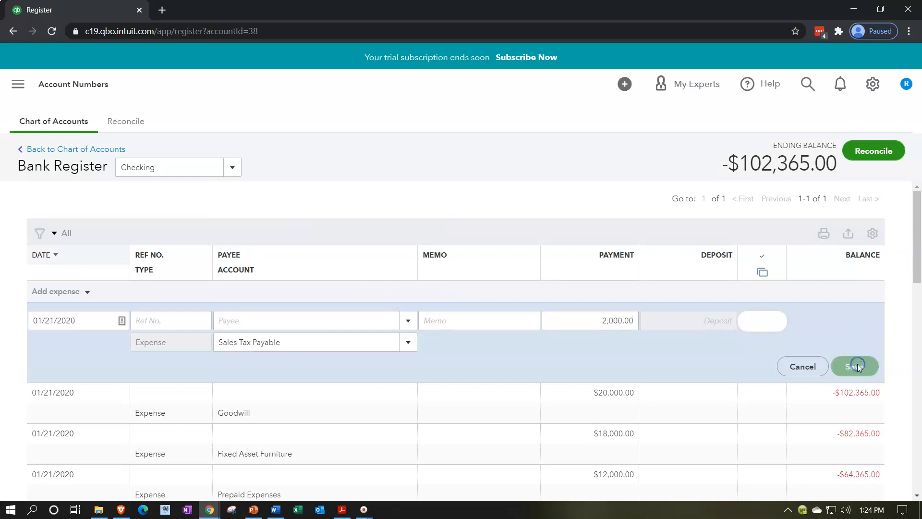
left_click(408, 343)
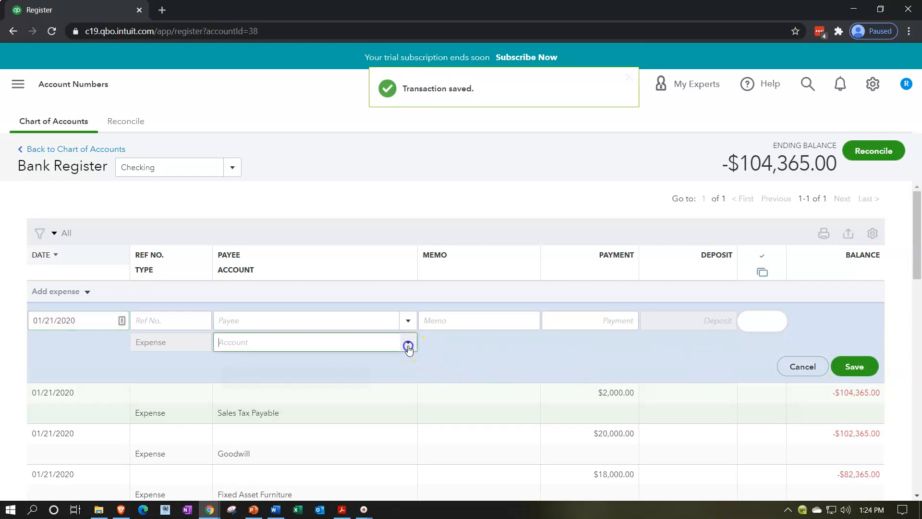
scroll(381, 264, "down", 5)
scroll(382, 267, "down", 10)
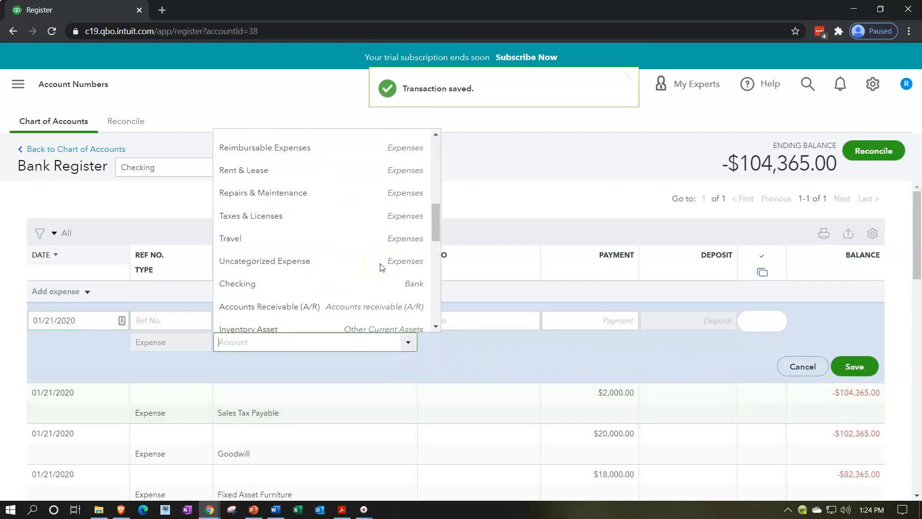
scroll(381, 267, "down", 3)
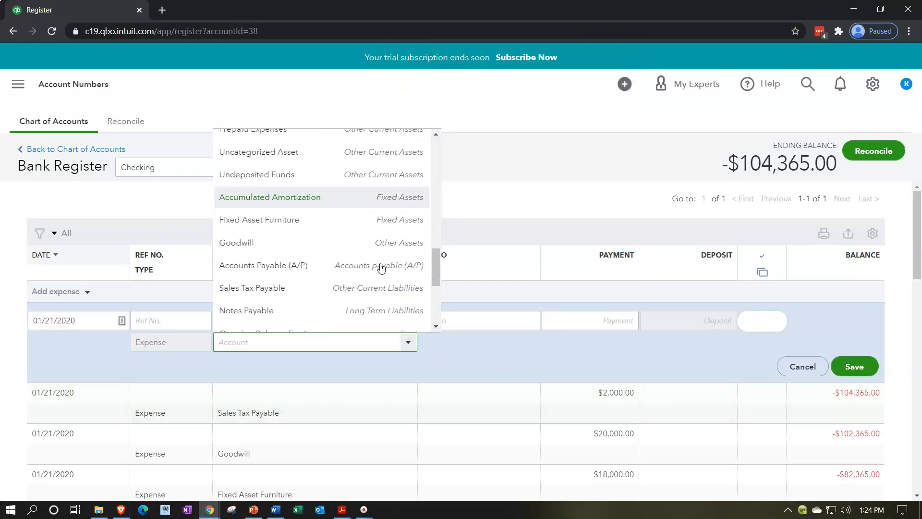
left_click(298, 259)
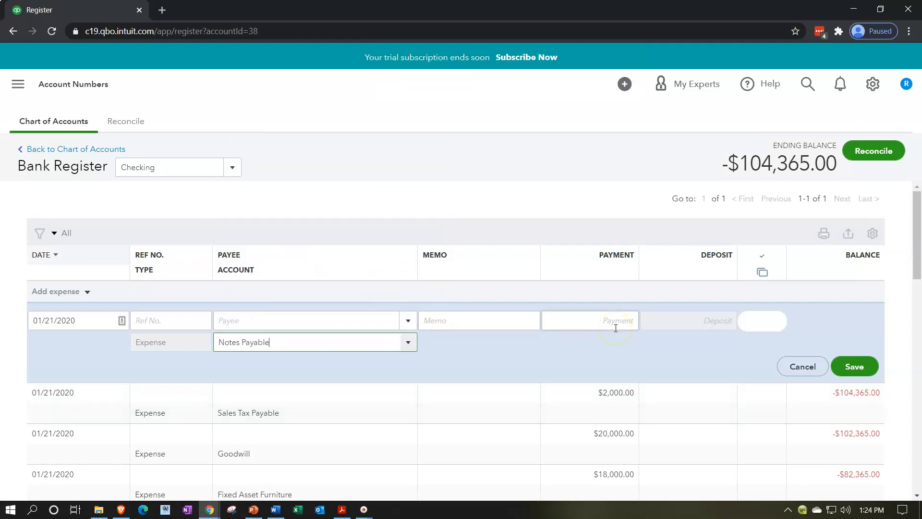
left_click(523, 349)
left_click(802, 367)
Step: Record a deposit dated 01/21/2020 for 150,000.00 against the Notes Payable account and save it
left_click(87, 291)
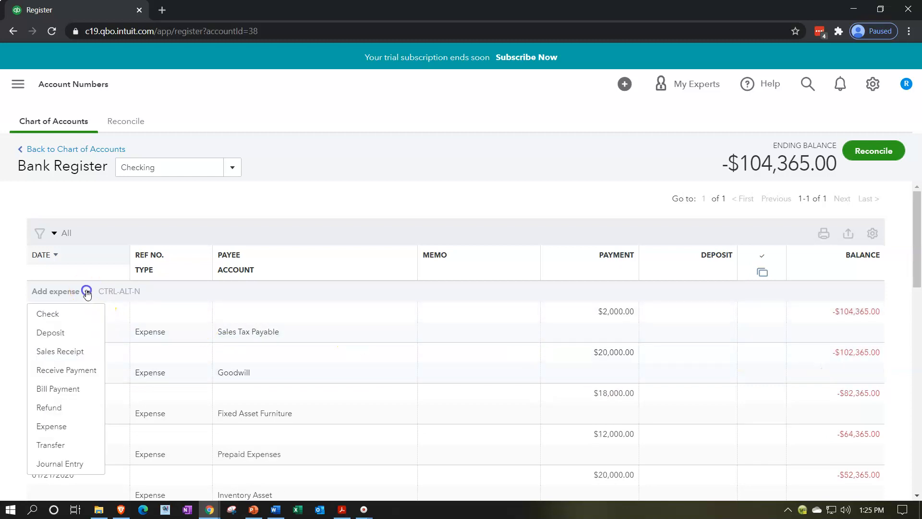
left_click(63, 311)
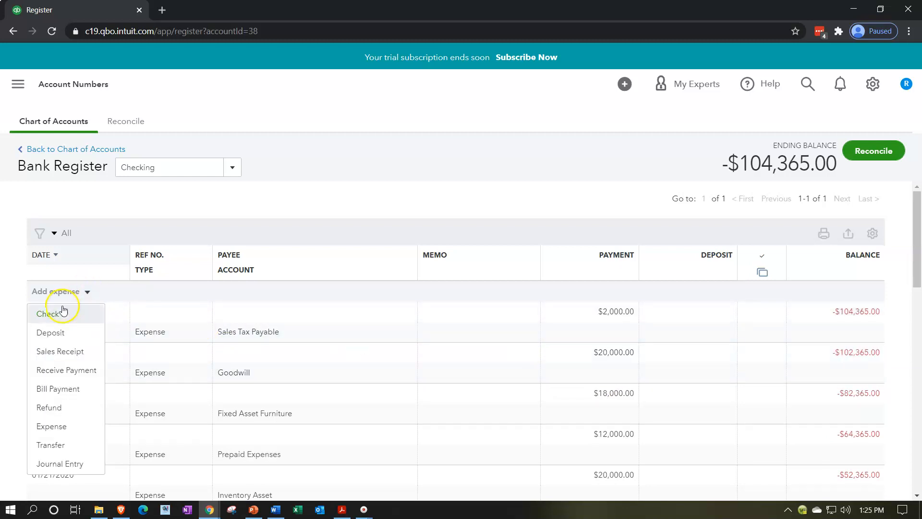
left_click(54, 332)
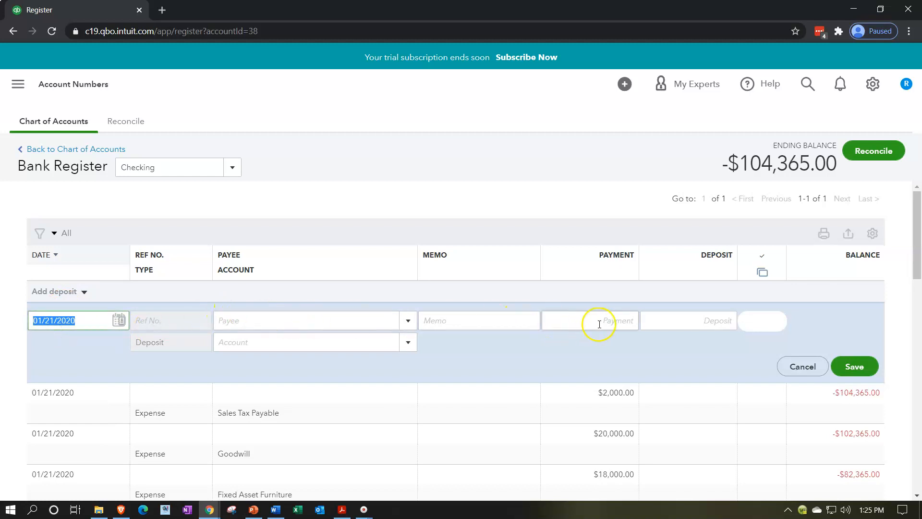
left_click(667, 327)
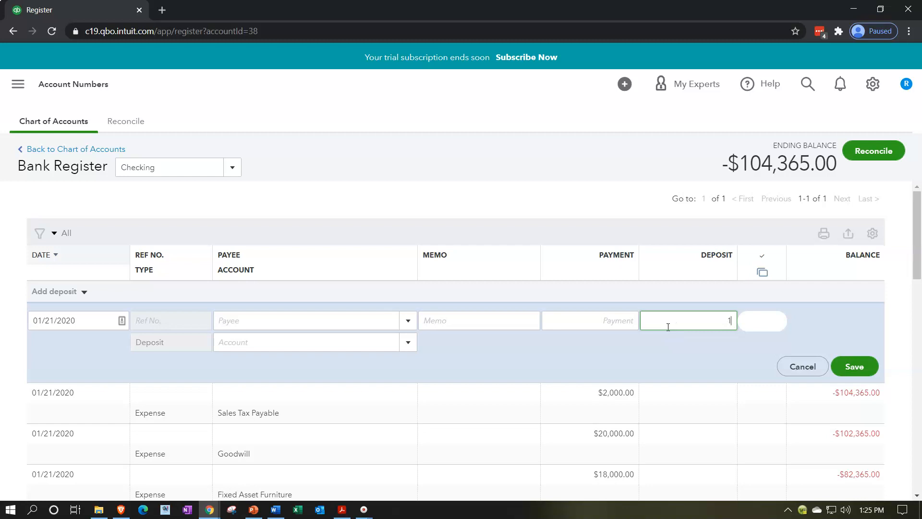
type("1500000.00")
left_click(500, 329)
left_click(357, 343)
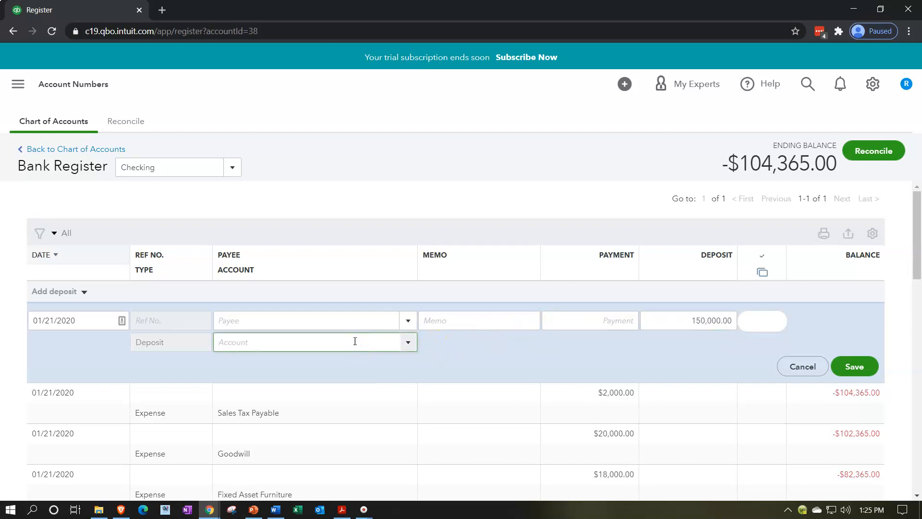
type("Notes Payable")
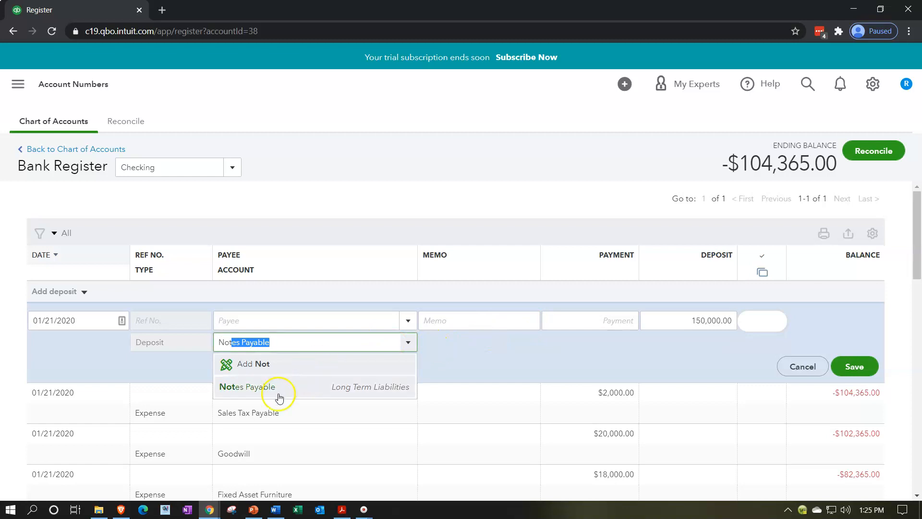
left_click(275, 393)
left_click(854, 365)
left_click(857, 363)
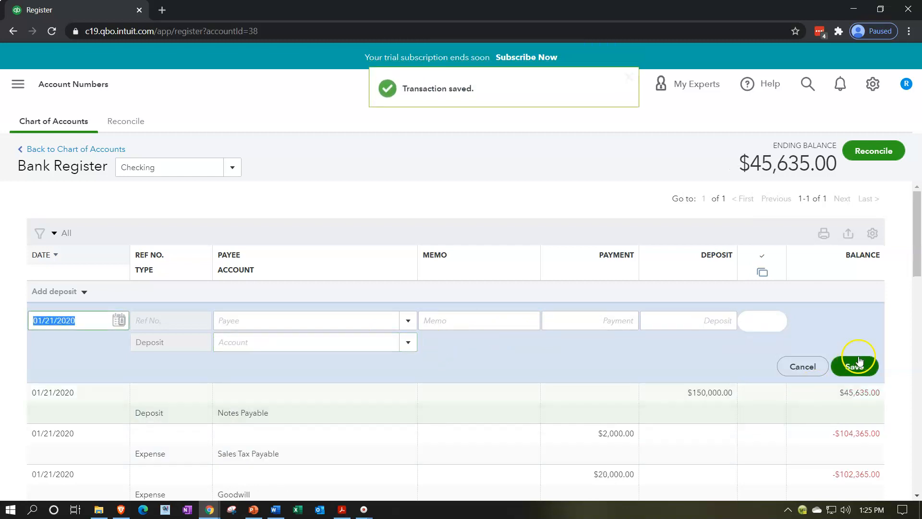
Step: Create a new invoice and choose Customer 1 as its customer
left_click(26, 90)
left_click(57, 120)
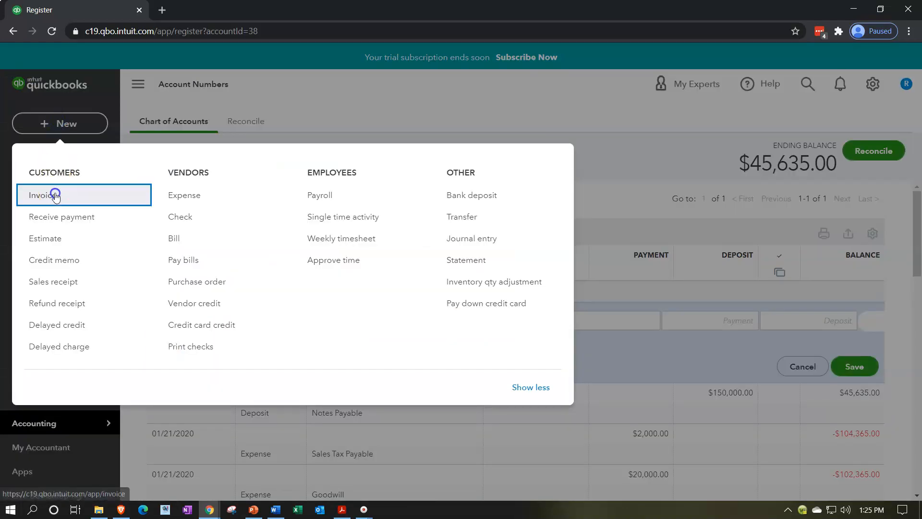
left_click(55, 195)
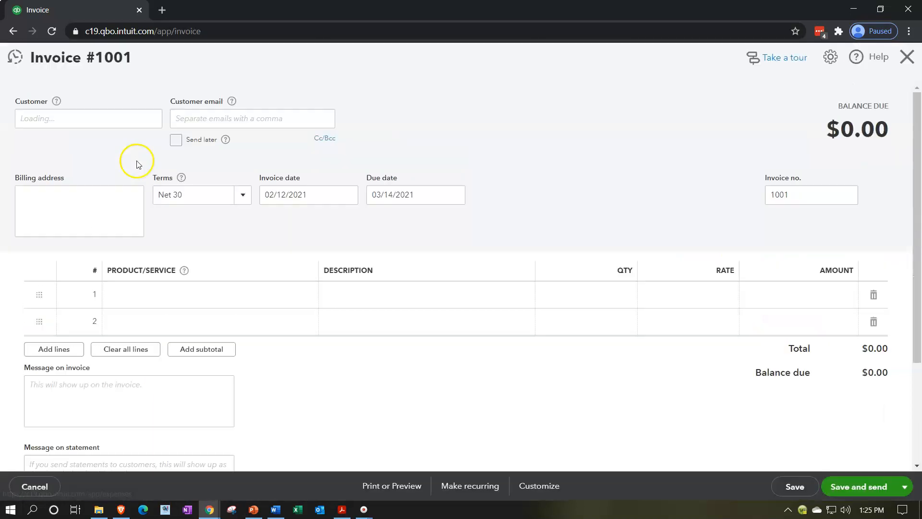
left_click(110, 120)
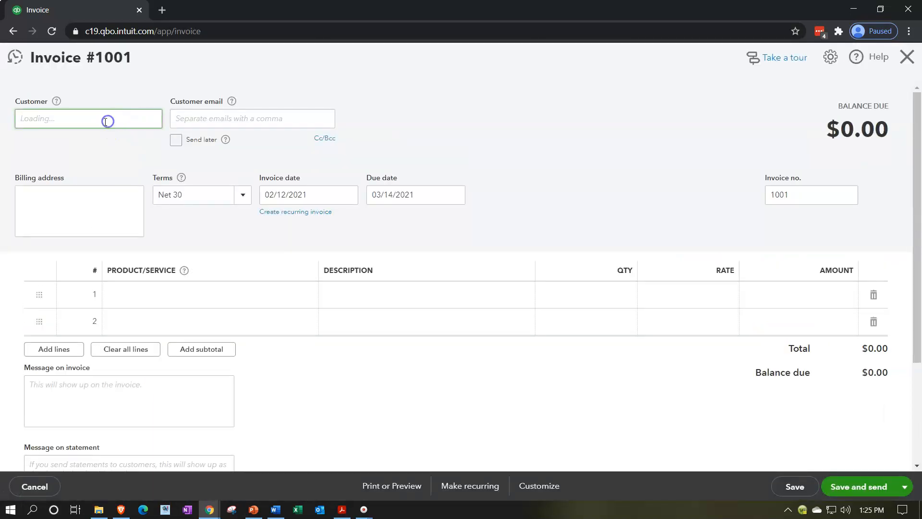
left_click(55, 124)
type("Customer 1")
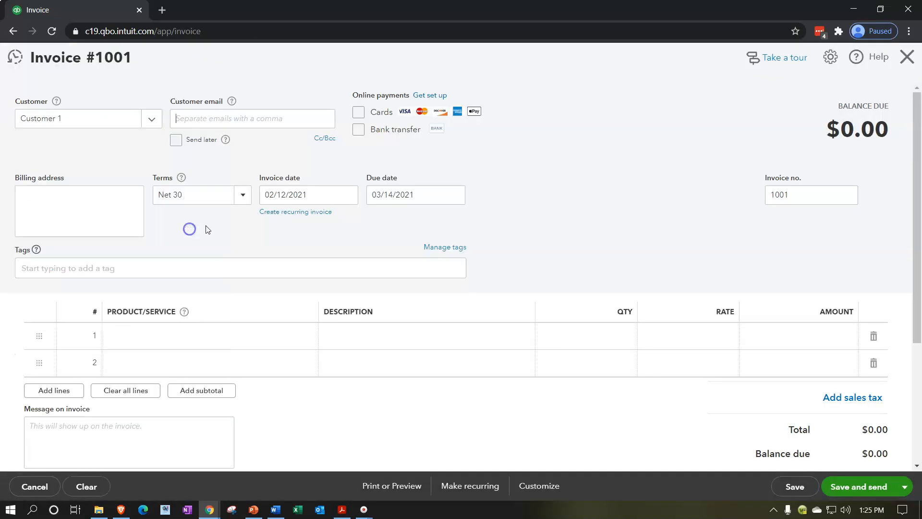
Step: Set the invoice date to 01/15/2020
left_click_drag(311, 195, 158, 176)
type("01/15/2020")
key("Tab")
key("Tab")
Step: Add a new product/service named Item 1 on the first invoice line, with Service as its type
left_click(186, 327)
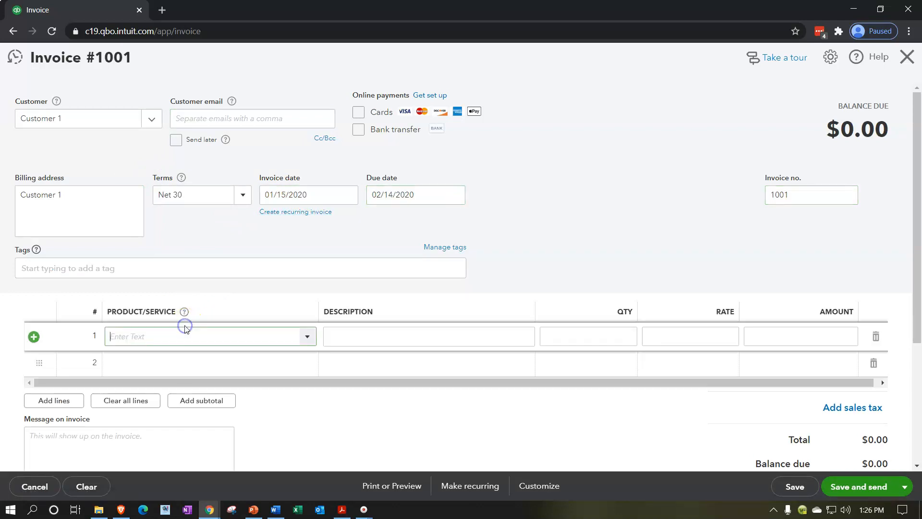
type("Item 1")
key("Return")
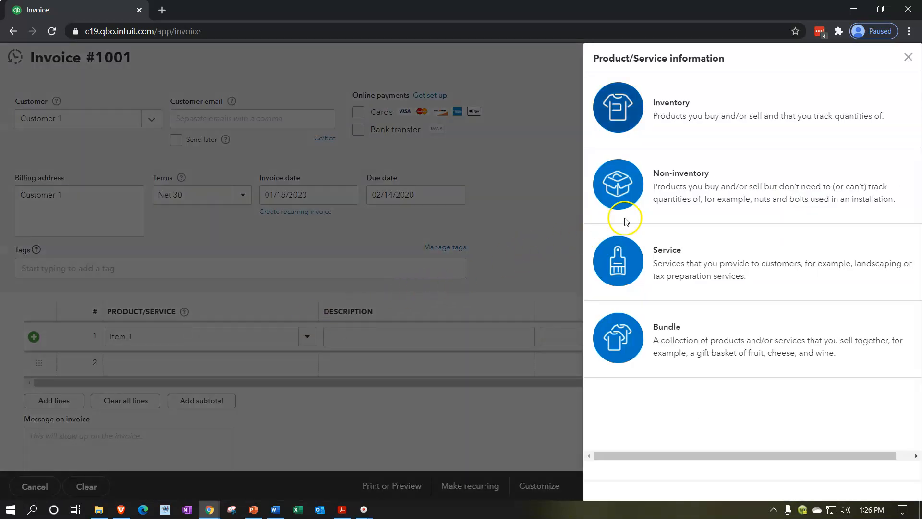
left_click(672, 250)
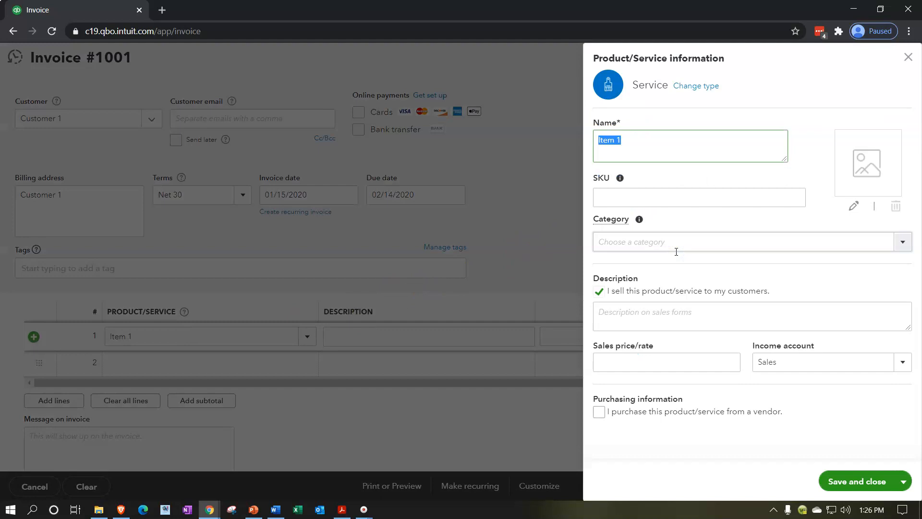
Step: Copy the item's name, Item 1, into its sales description
left_click(651, 326)
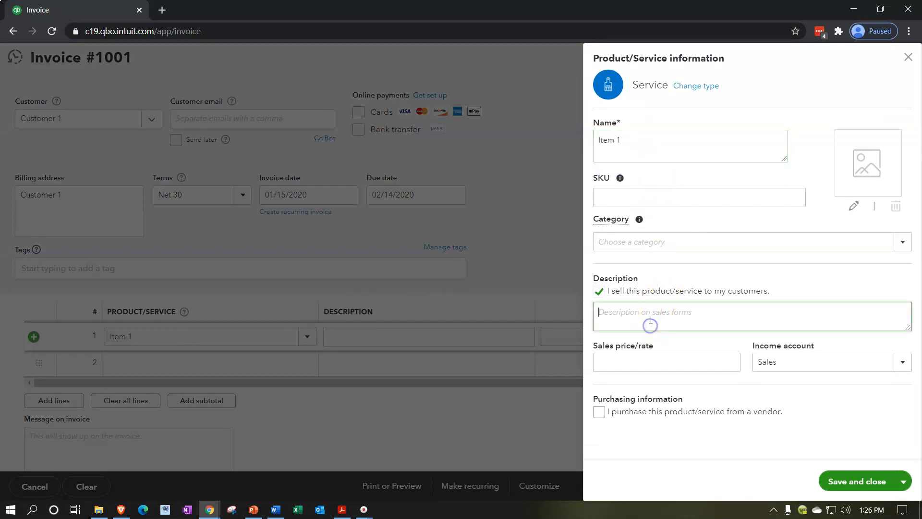
left_click_drag(636, 148, 572, 128)
key("ctrl+c")
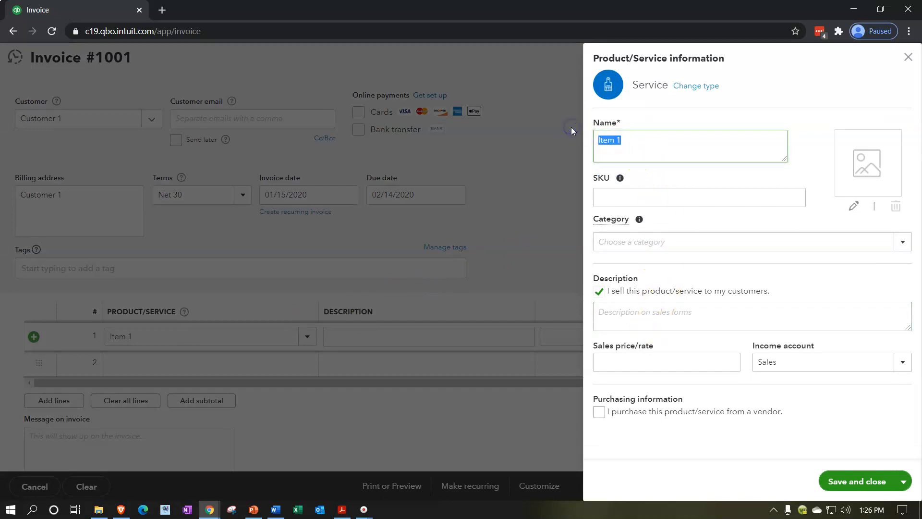
left_click(645, 313)
key("ctrl+v")
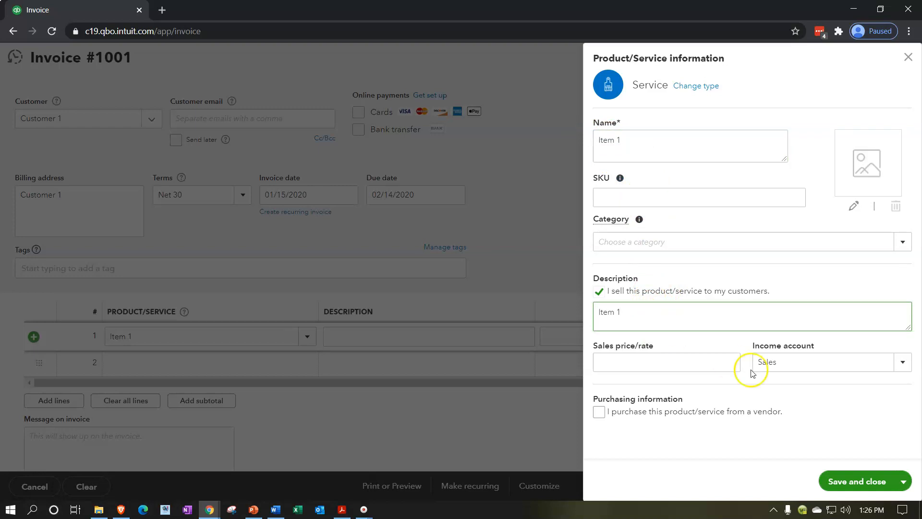
Step: Check the income account choices for Item 1, keep Sales, and save the new service item
left_click(903, 363)
left_click(903, 363)
left_click(903, 364)
left_click(903, 364)
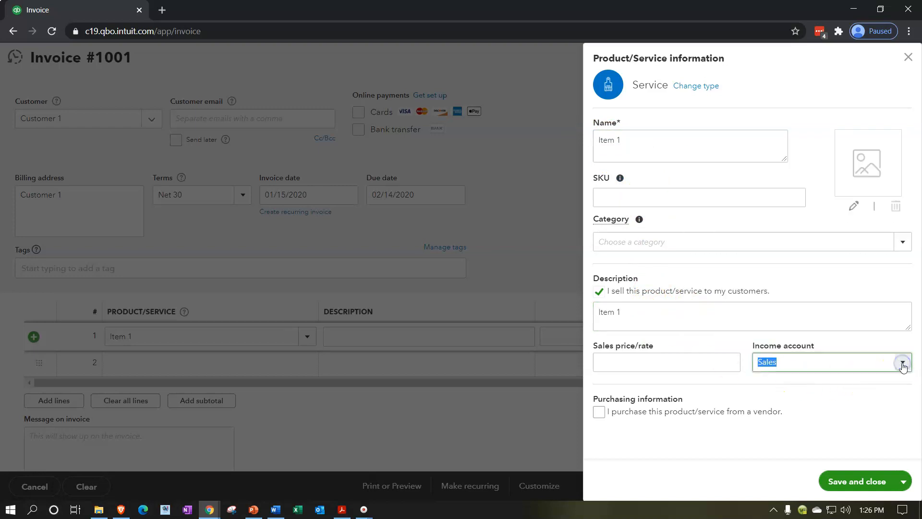
left_click(903, 364)
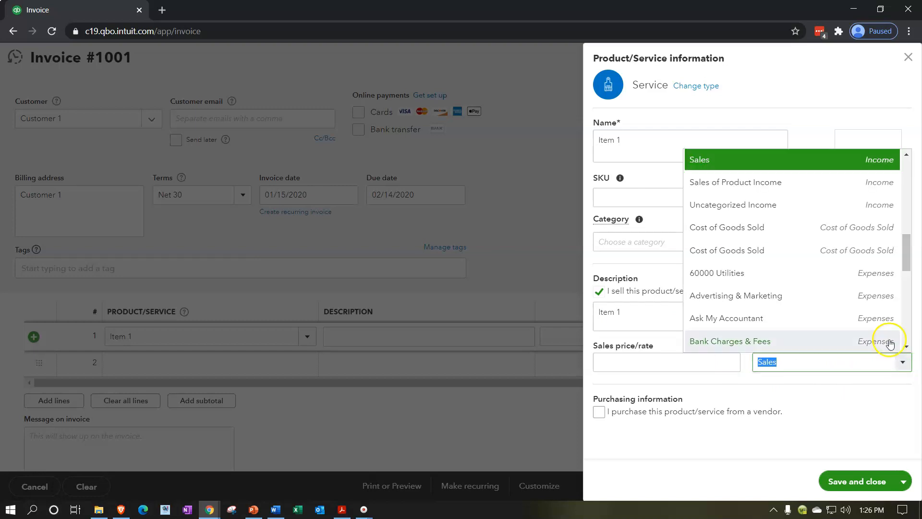
scroll(840, 269, "up", 1)
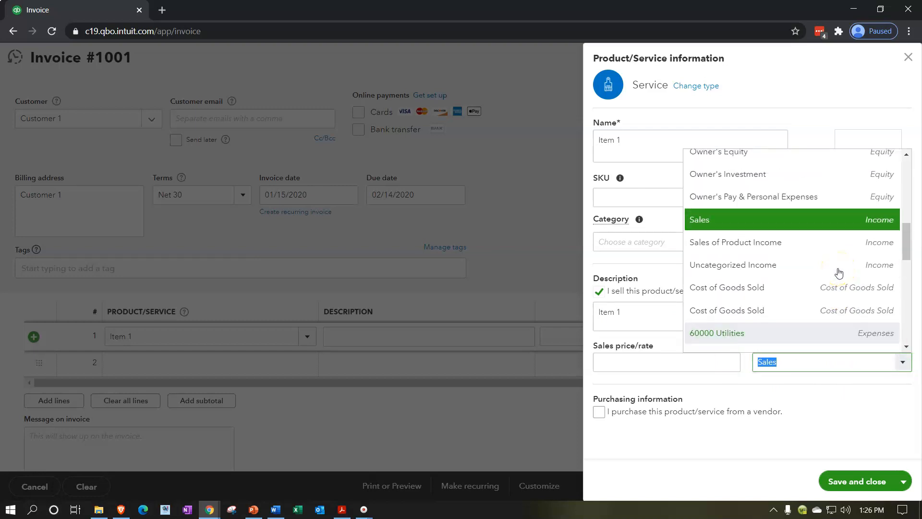
scroll(839, 273, "down", 2)
left_click(869, 434)
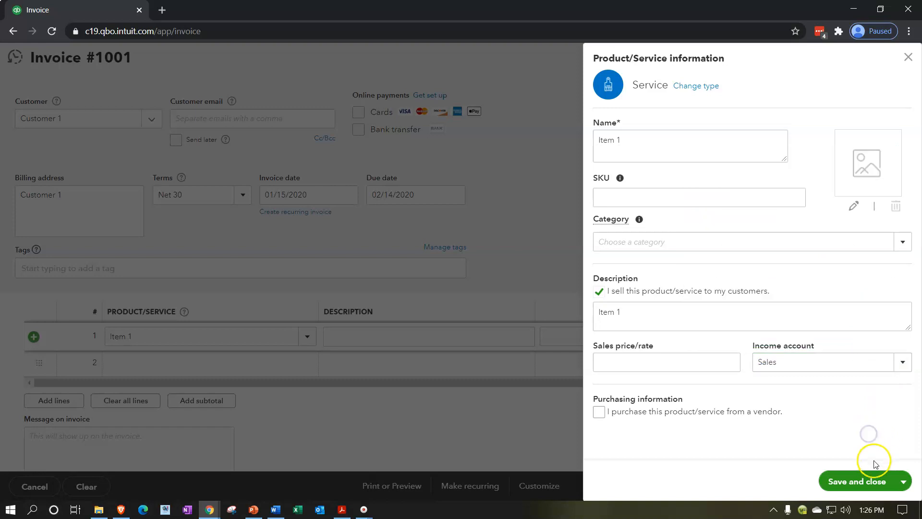
left_click(871, 478)
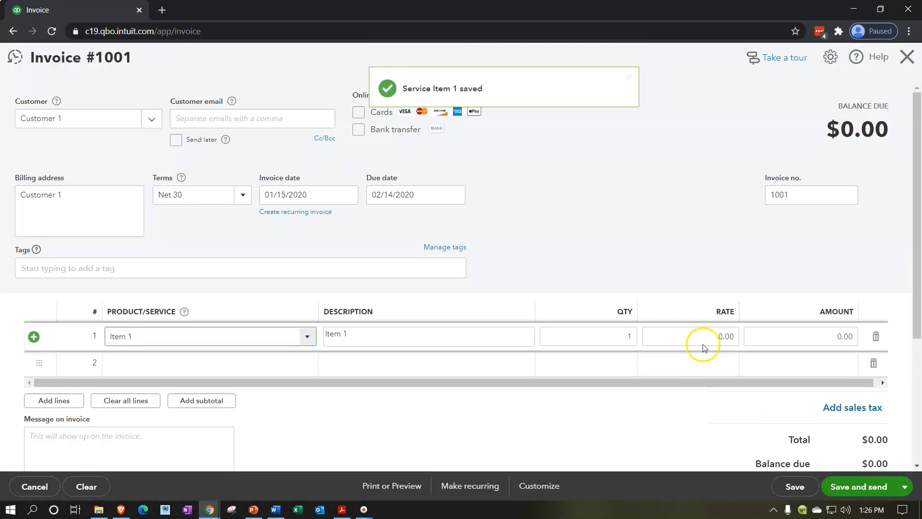
Step: Set the amount of the Item 1 invoice line to 100,000
left_click(723, 336)
left_click(768, 336)
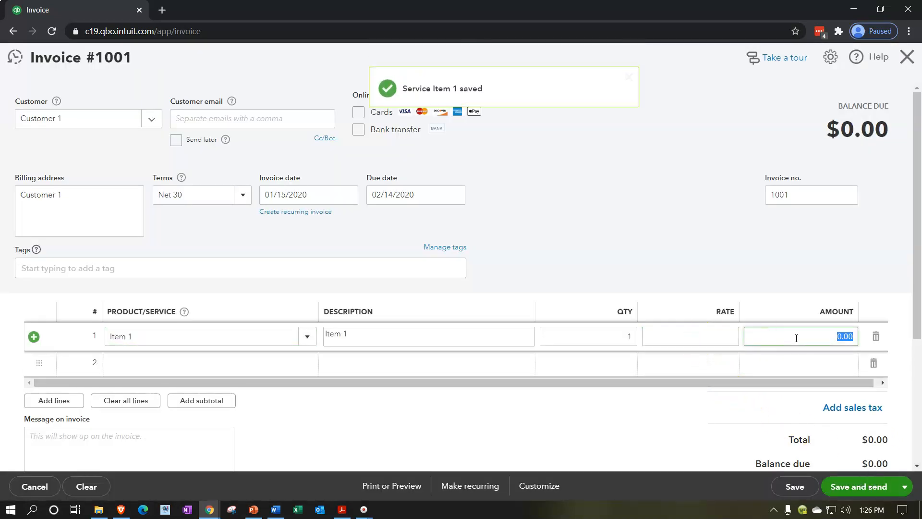
type("100")
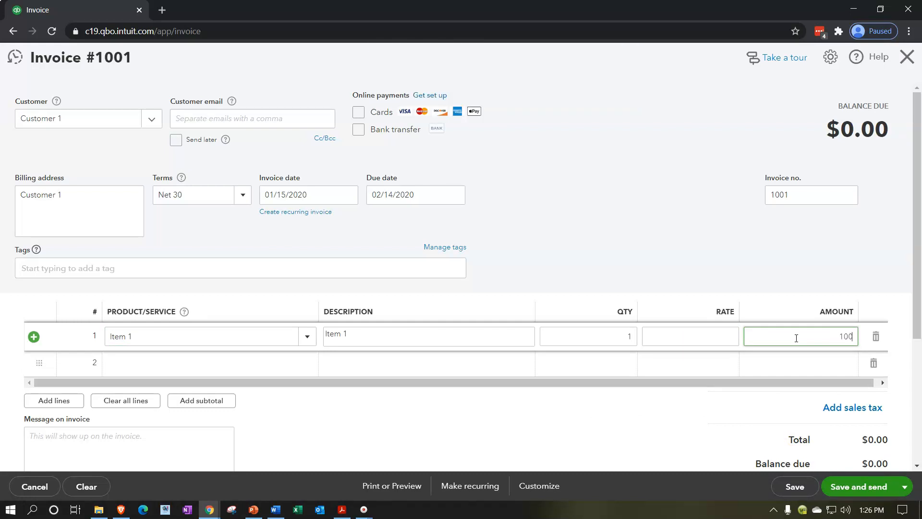
type(",000")
left_click(599, 354)
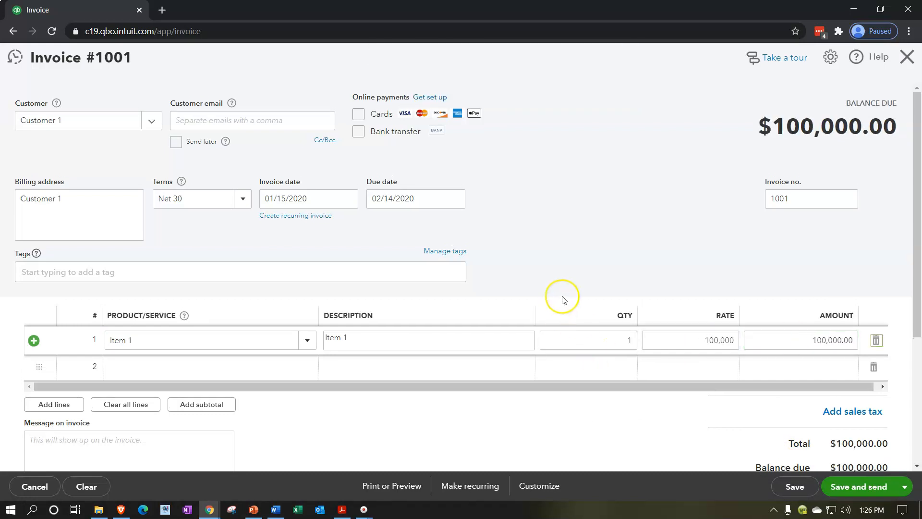
Step: Save the Customer 1 invoice and start another new invoice
scroll(564, 299, "down", 1)
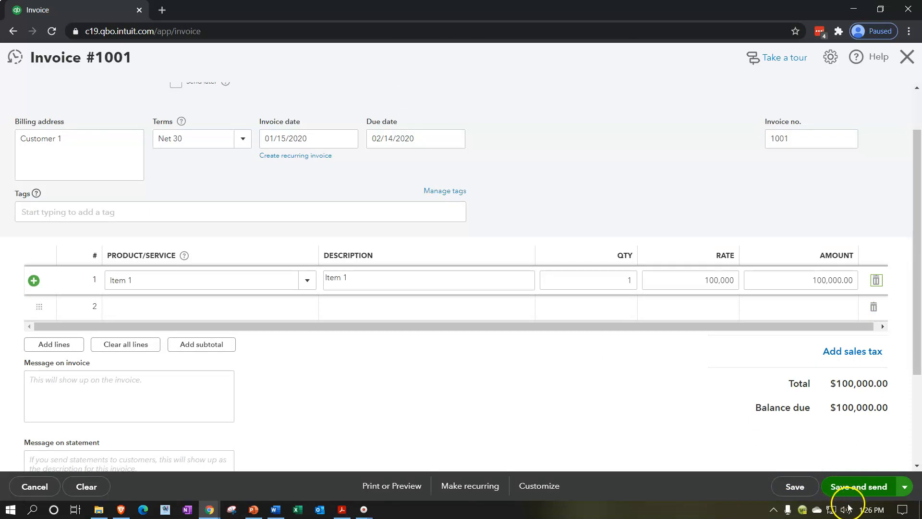
left_click(900, 487)
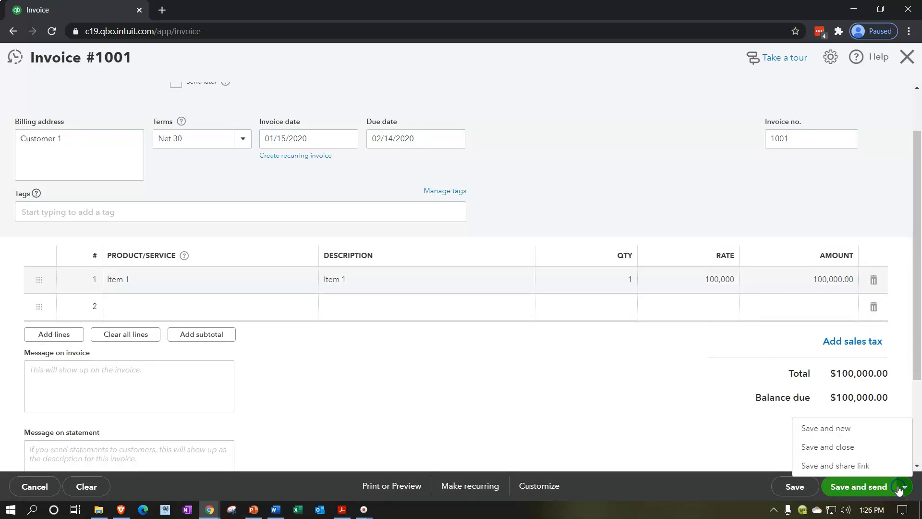
left_click(842, 428)
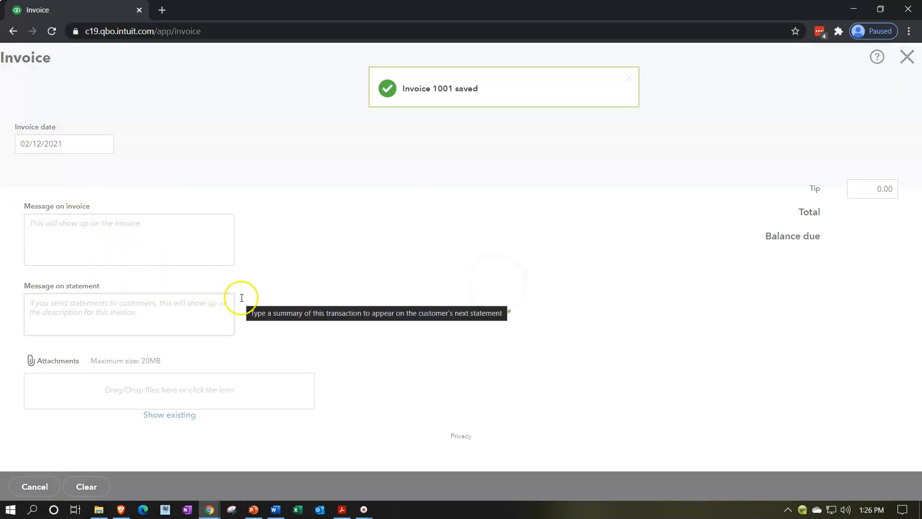
Step: Add Customer 2 as a new customer on the invoice and set the invoice date to 01/16/2020
left_click(72, 119)
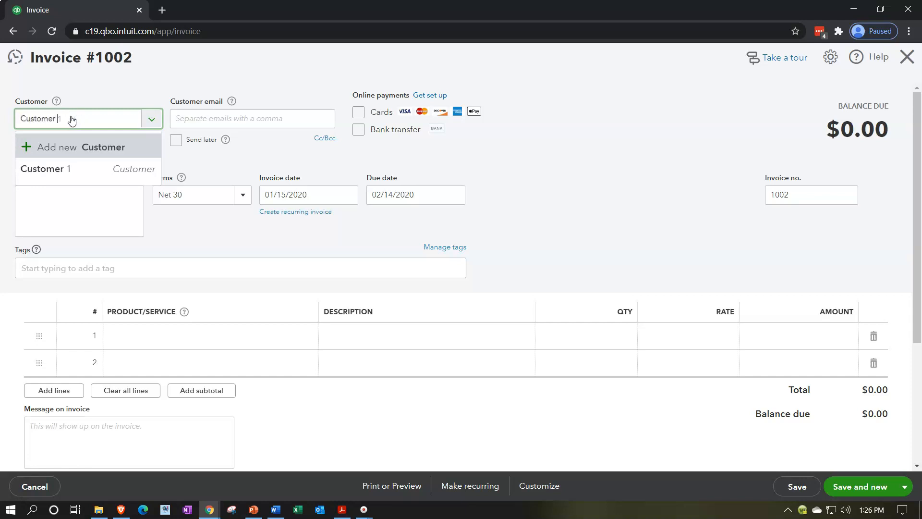
key("Return")
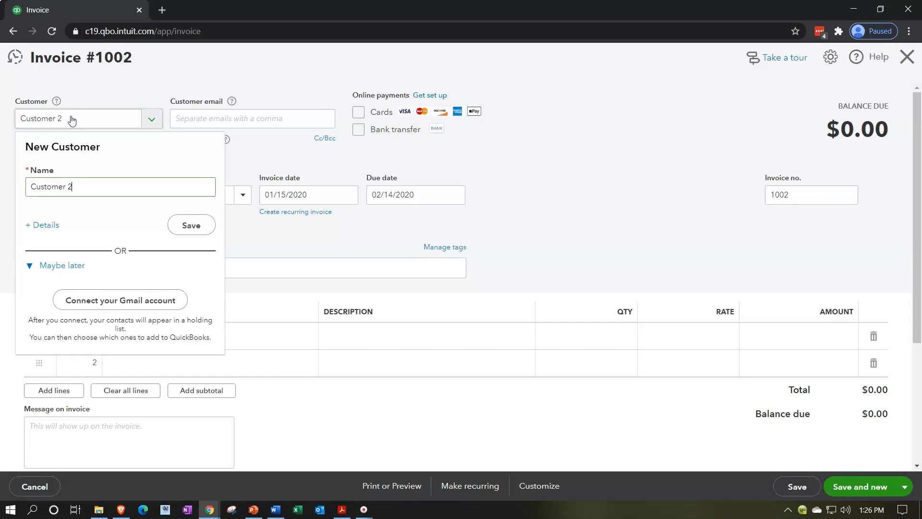
left_click(186, 225)
left_click(328, 194)
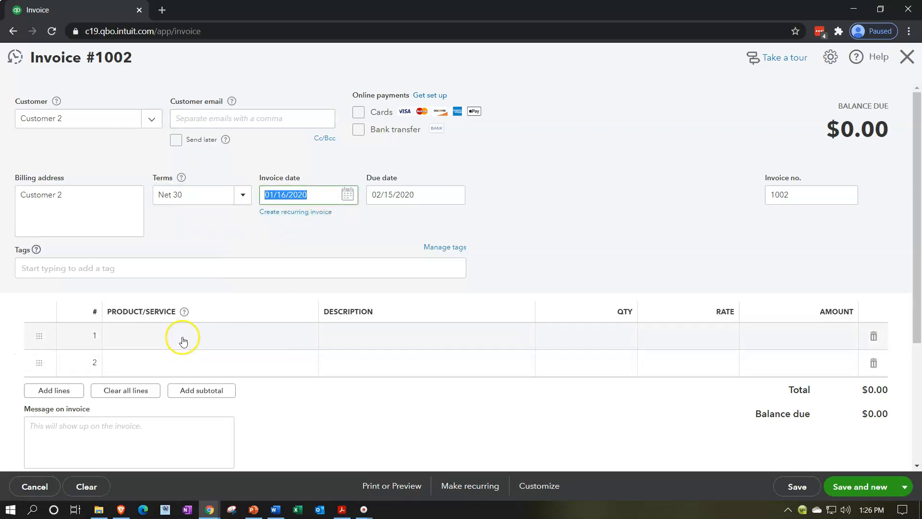
Step: Add a new product named Inventory Item on the first invoice line, with Non-inventory as its type
left_click(182, 336)
type("Inventory Item")
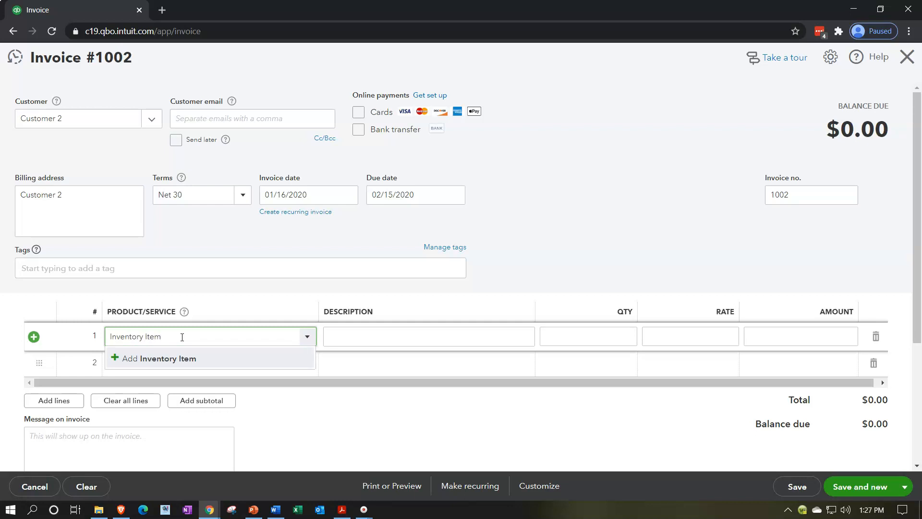
key("Return")
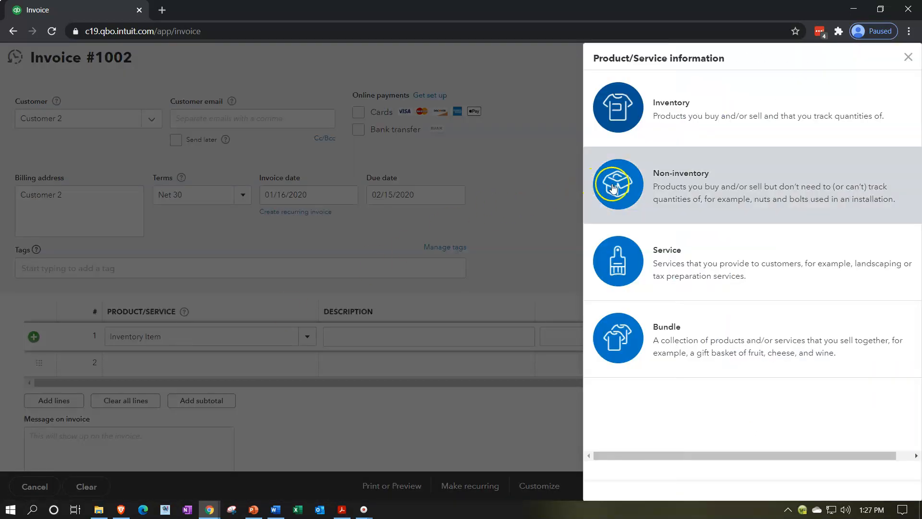
left_click(613, 188)
Step: Give the new product the sales description Inventory Item, assign the Sales of Product Income account, and save it
left_click(669, 144)
left_click_drag(669, 144, 537, 139)
key("ctrl+c")
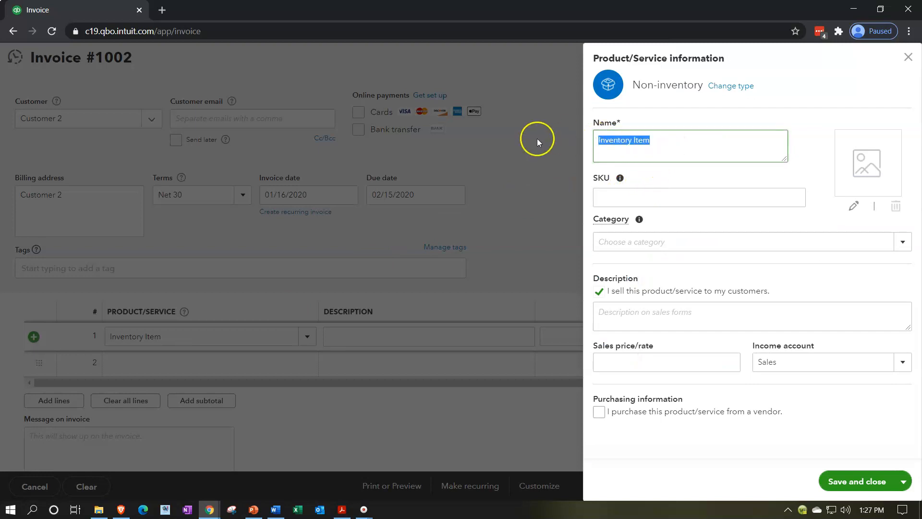
left_click(624, 310)
key("ctrl+v")
left_click(902, 366)
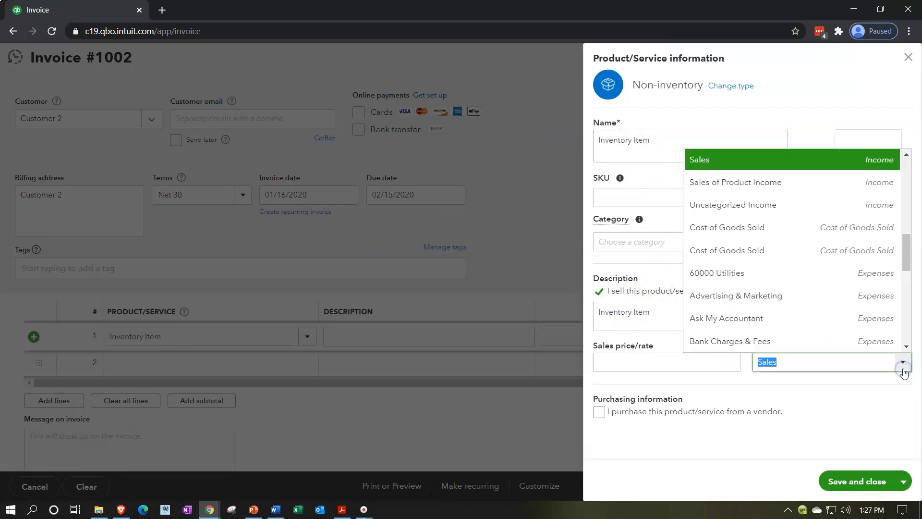
scroll(805, 302, "up", 1)
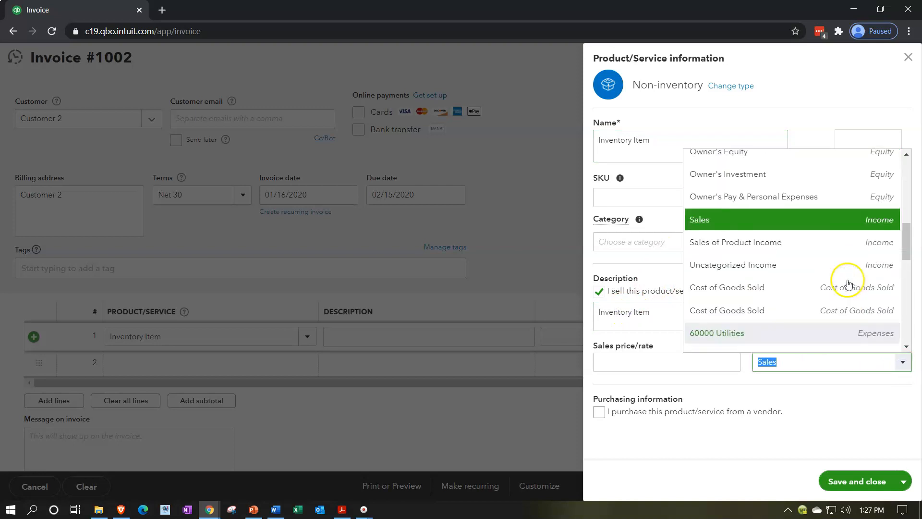
left_click(785, 250)
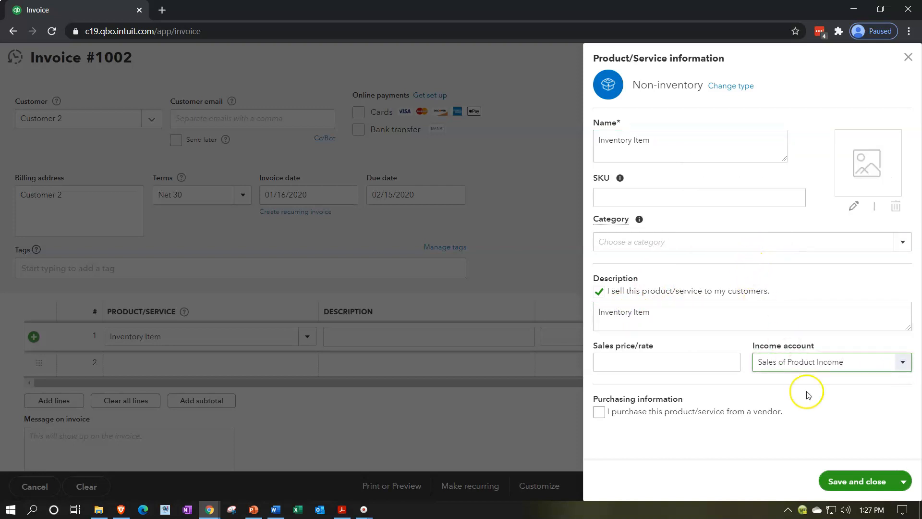
left_click(858, 481)
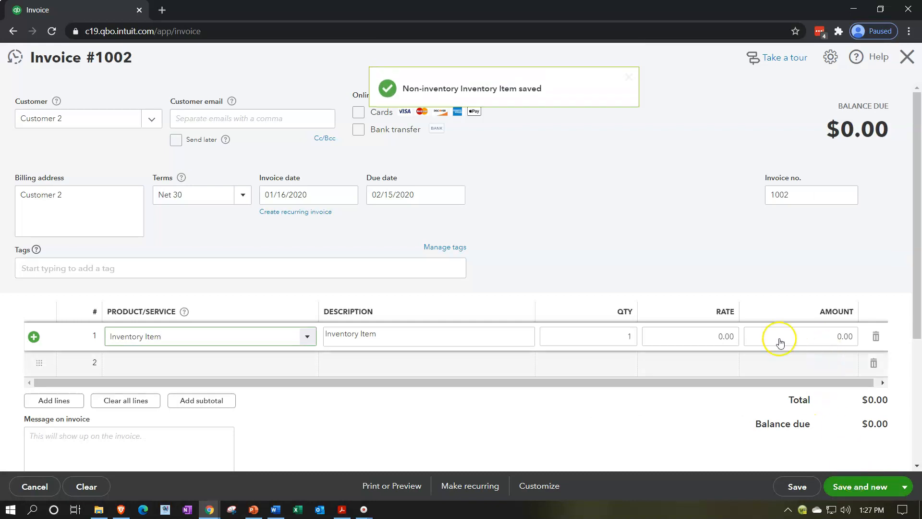
Step: Set the Inventory Item line amount to 75,000, save the Customer 2 invoice, and close the invoice form
left_click(721, 336)
left_click(768, 336)
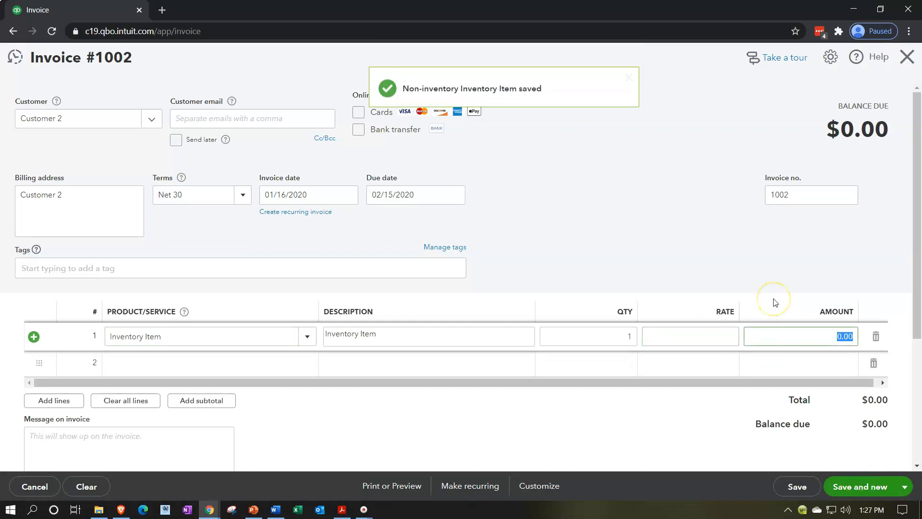
type("75,000")
left_click(775, 303)
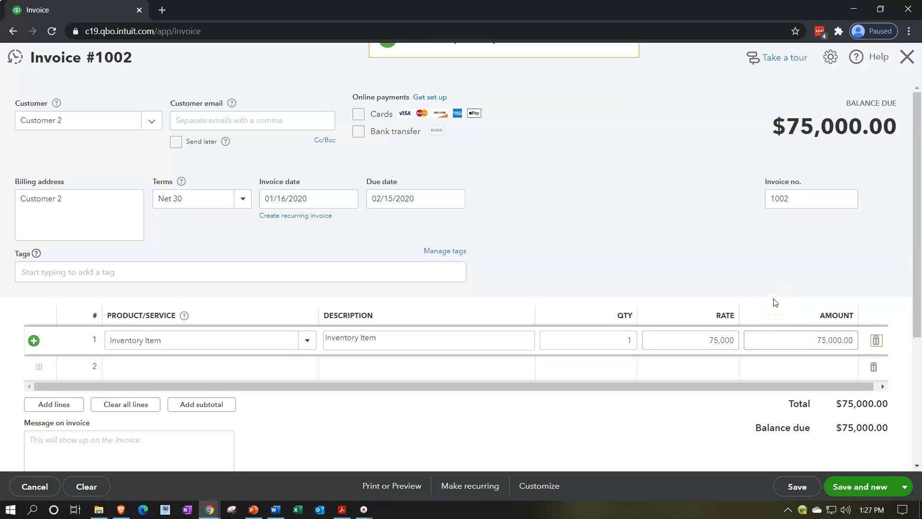
left_click(870, 496)
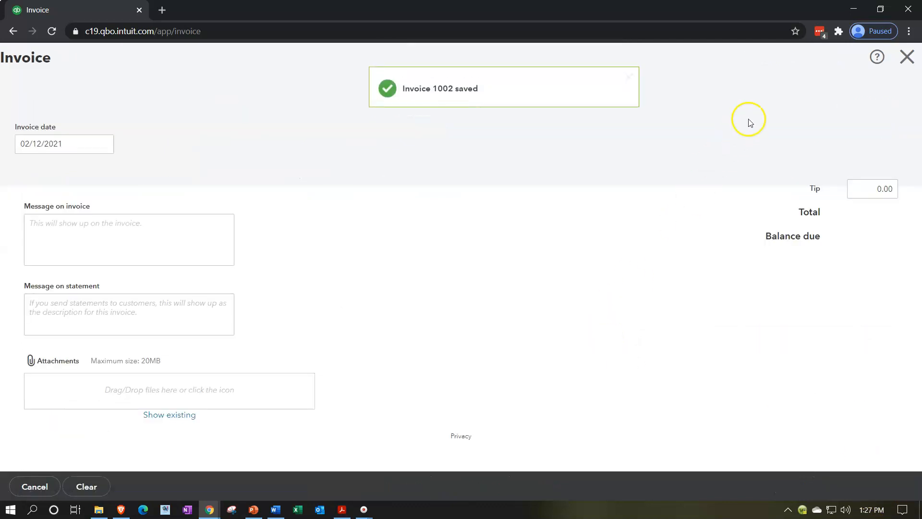
left_click(906, 57)
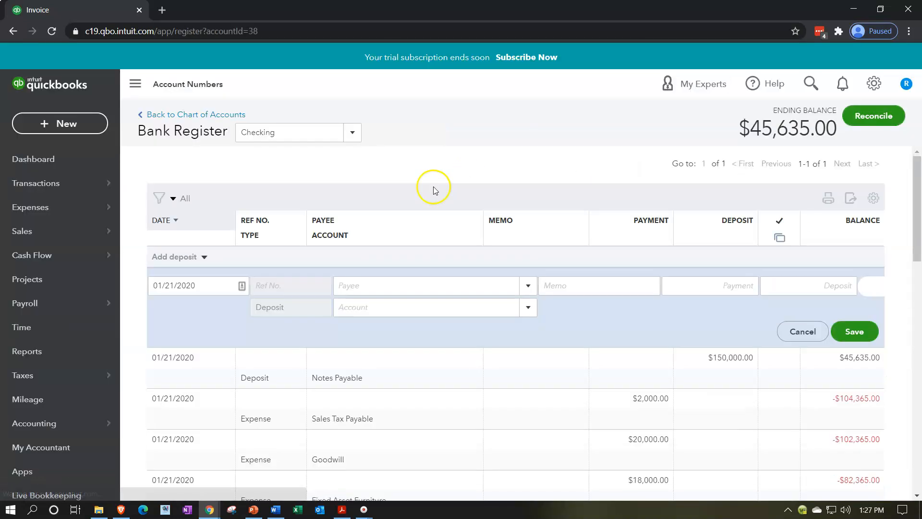
Step: Start a new bill and add Vendor 1 as a new vendor on it
left_click(71, 123)
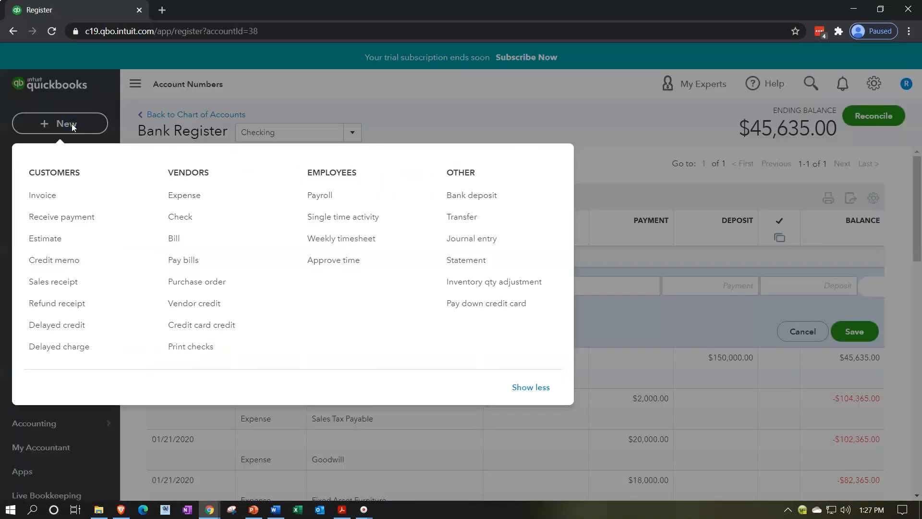
left_click(174, 238)
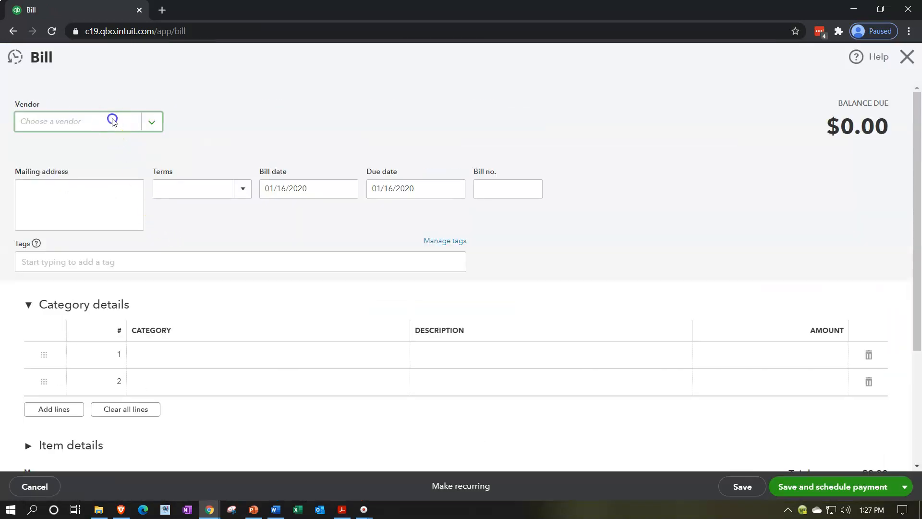
left_click(113, 121)
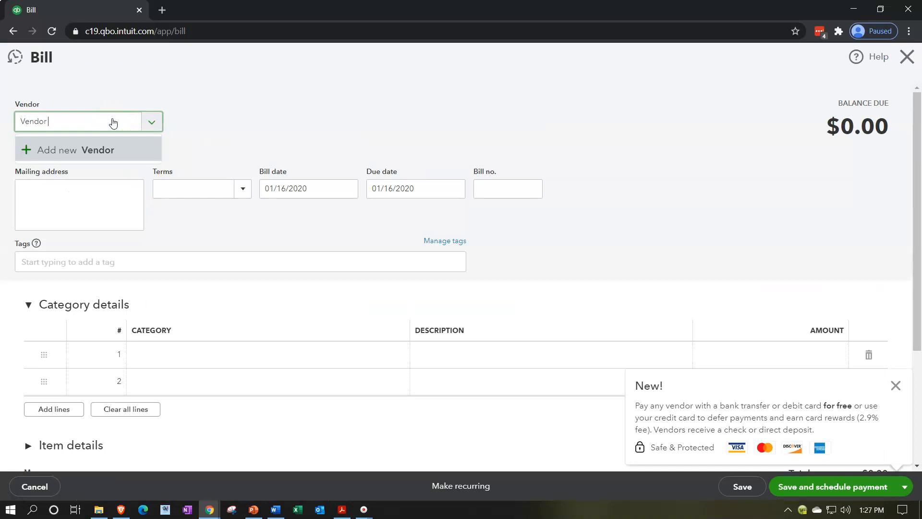
type("Vendor 1")
key("Return")
key("Return")
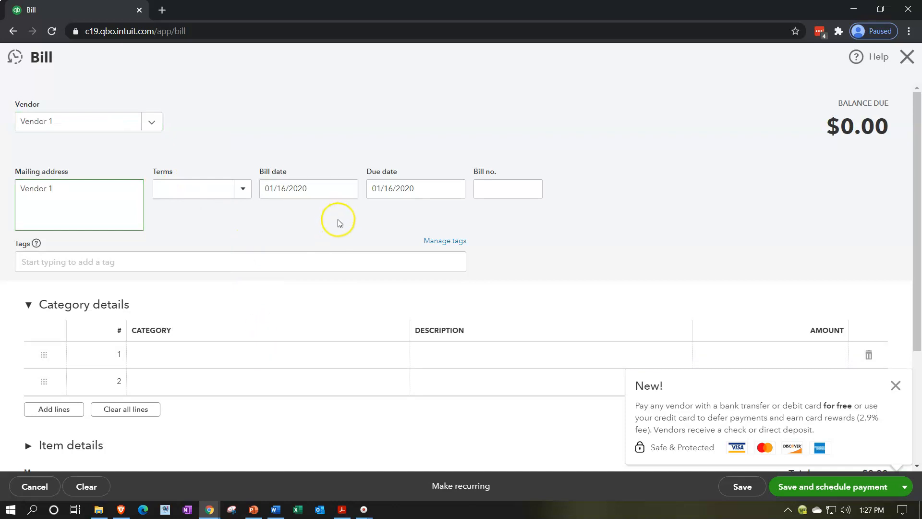
Step: Start adding a new account named Misc Expense as the category of the first bill line
left_click(187, 354)
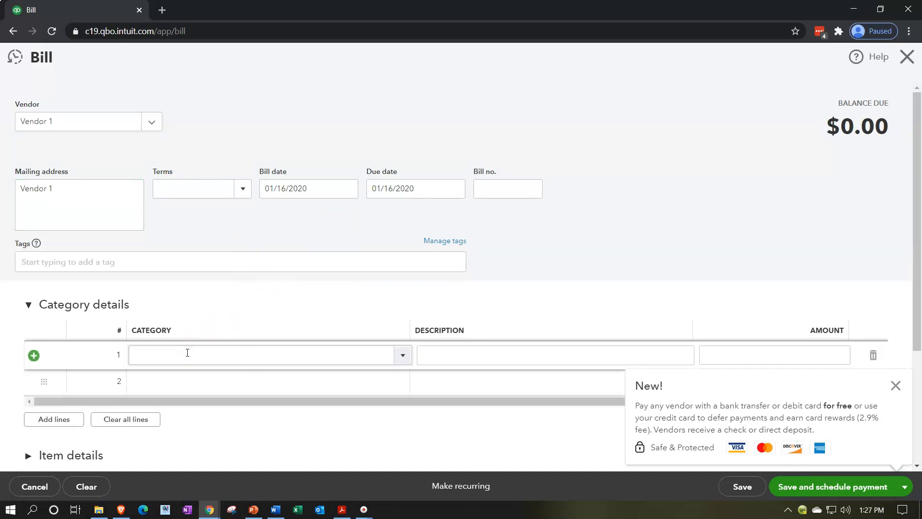
left_click(402, 358)
scroll(329, 284, "down", 15)
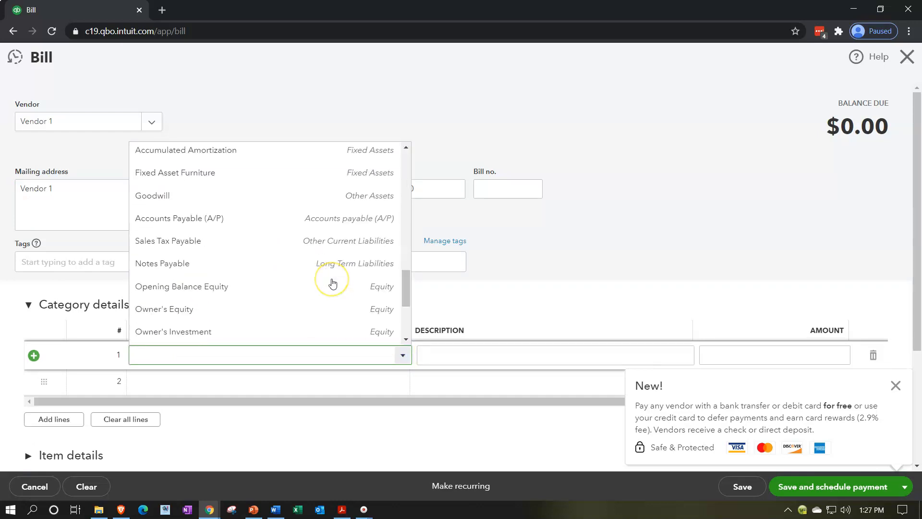
scroll(237, 279, "up", 3)
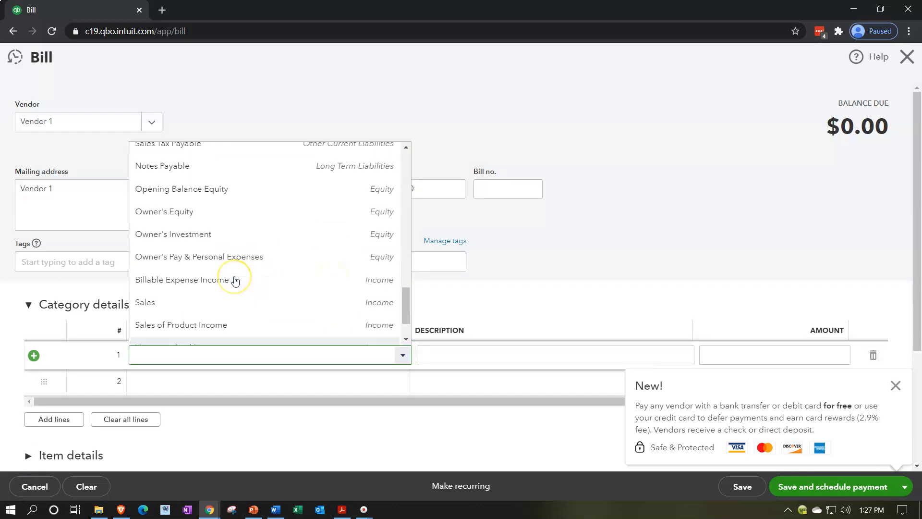
scroll(235, 281, "up", 8)
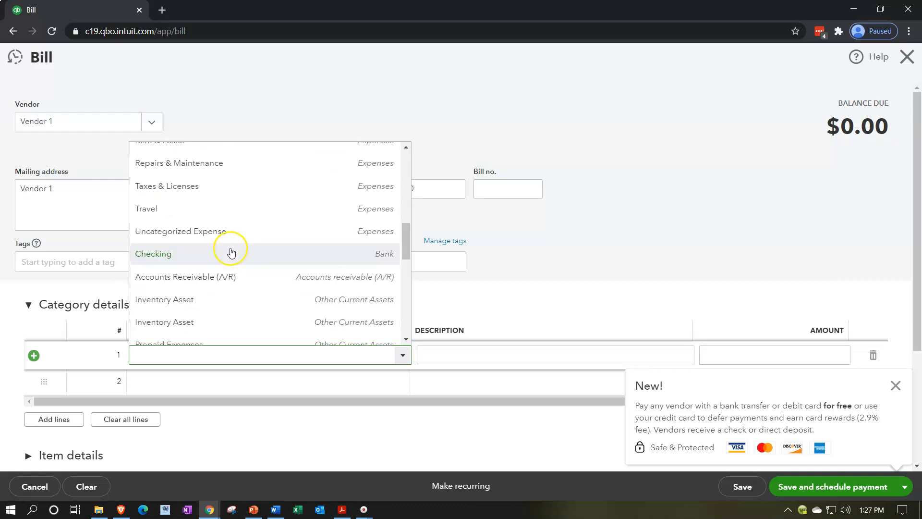
scroll(233, 257, "up", 6)
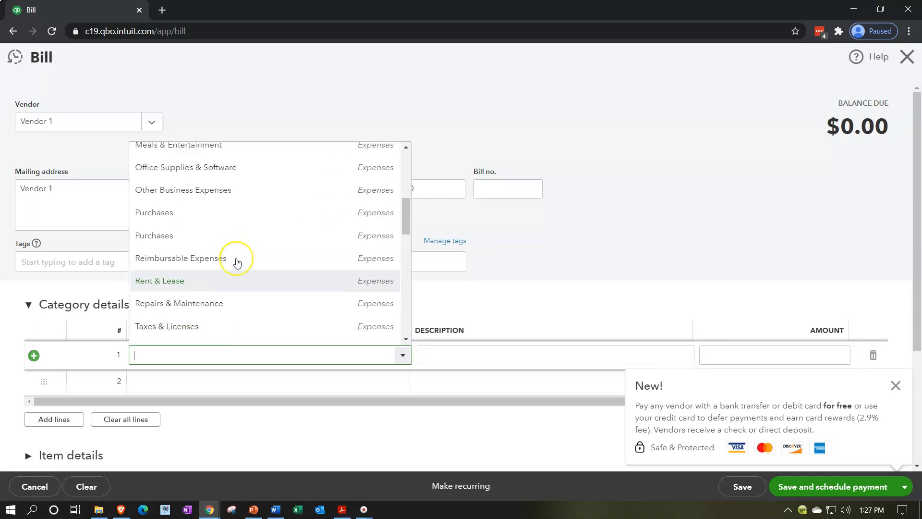
scroll(237, 262, "down", 12)
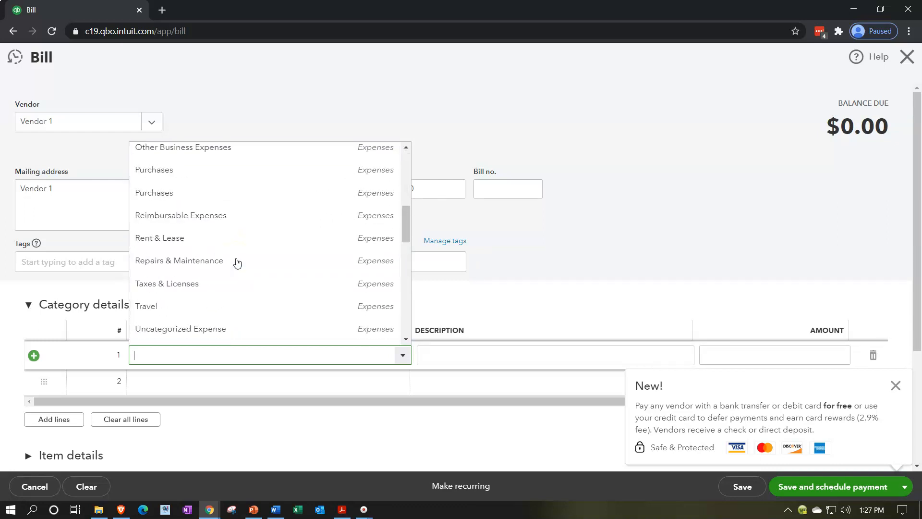
scroll(237, 262, "down", 6)
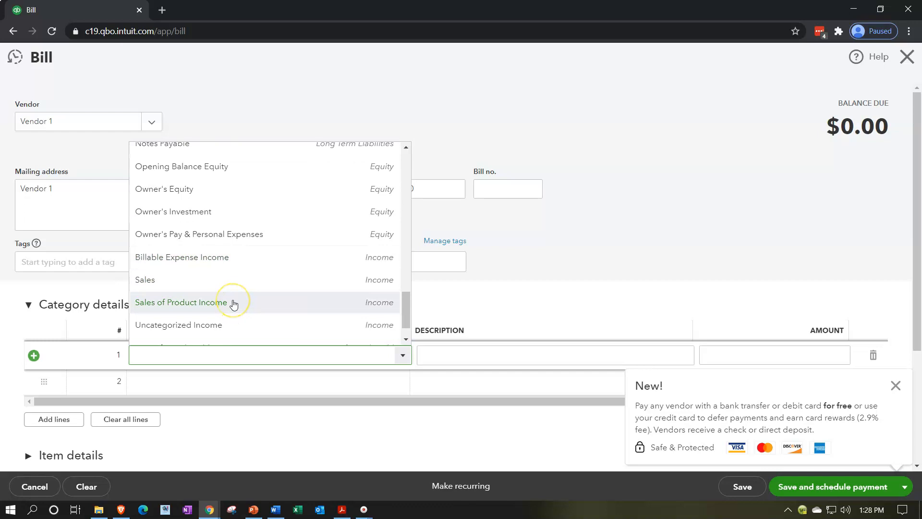
type("hr")
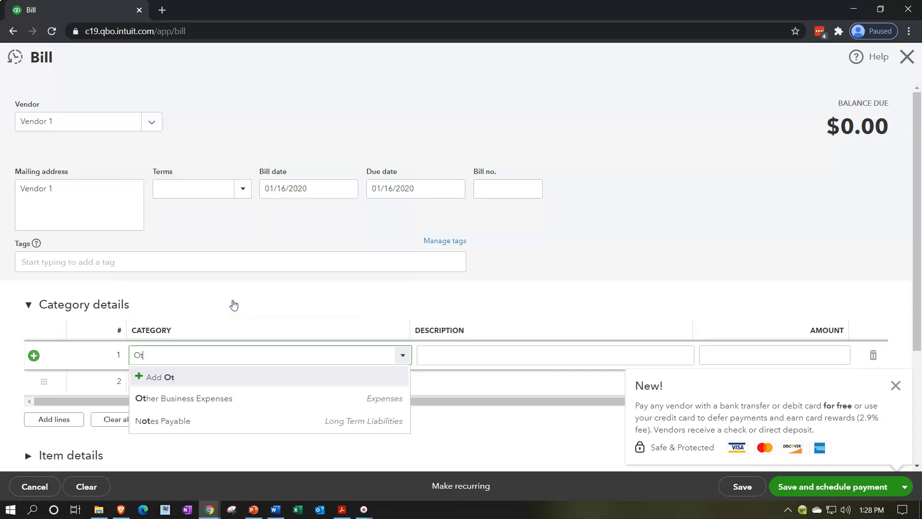
type("Misc Expense")
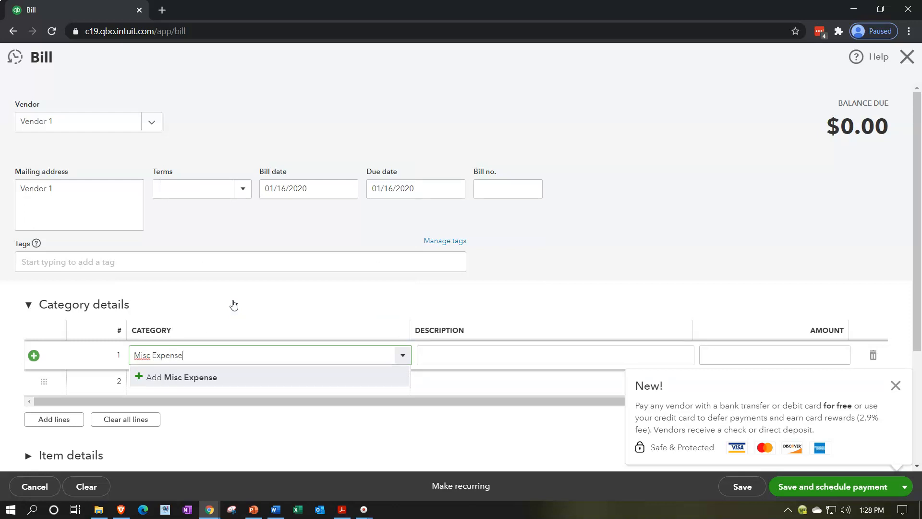
key("Return")
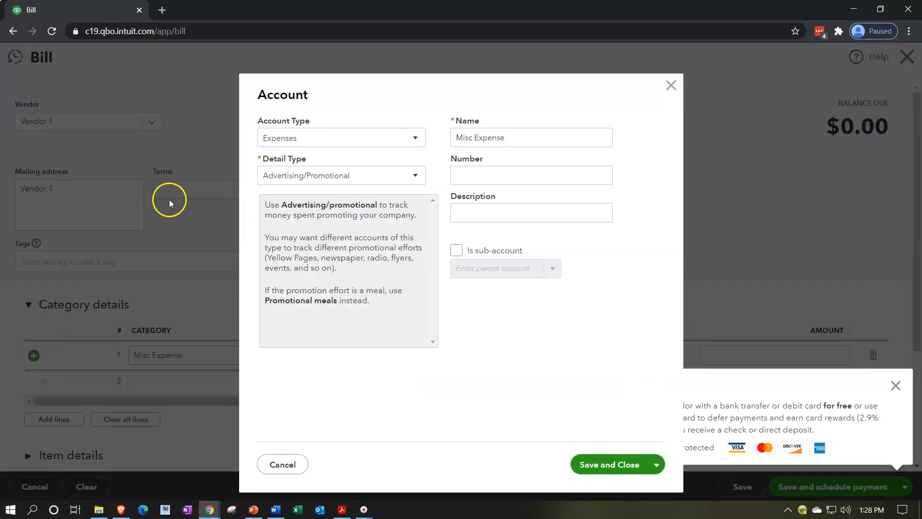
Step: Set the Misc Expense account's detail type to Other Miscellaneous Service Cost, save the account, and dismiss the vendor payment notice
left_click(412, 175)
scroll(354, 267, "down", 5)
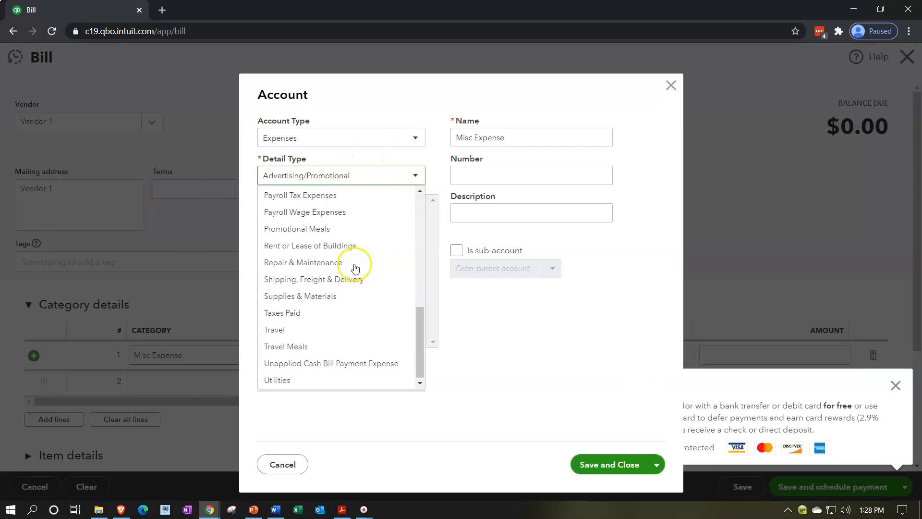
scroll(354, 267, "up", 3)
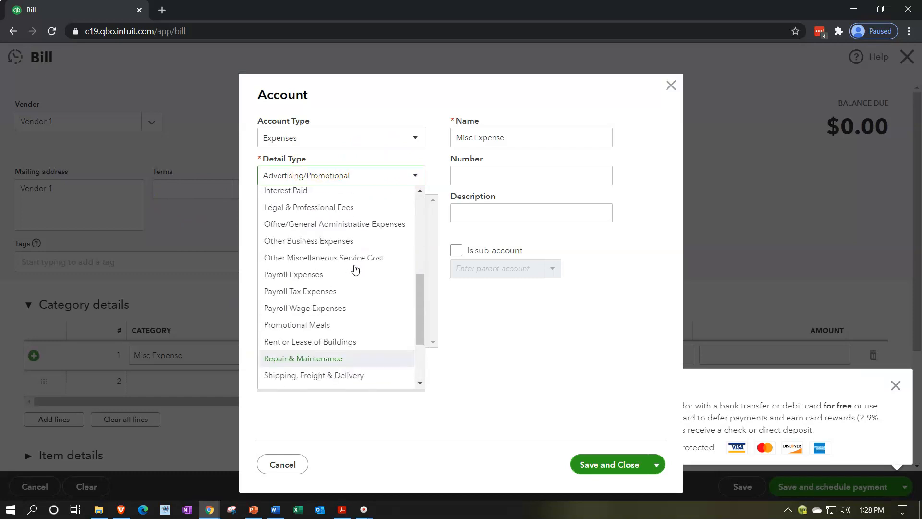
left_click(350, 263)
left_click(628, 463)
left_click(896, 384)
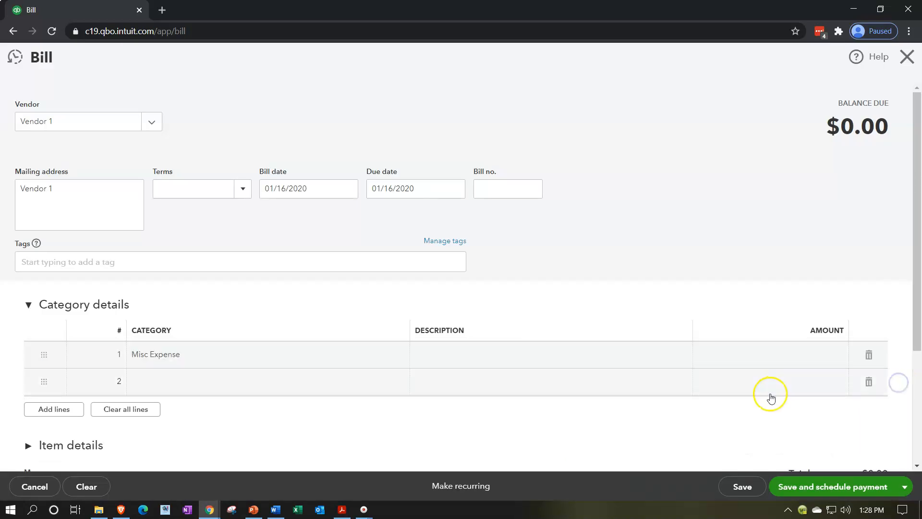
Step: Set the Misc Expense line amount to 15,000, then save and close the Vendor 1 bill
left_click(473, 350)
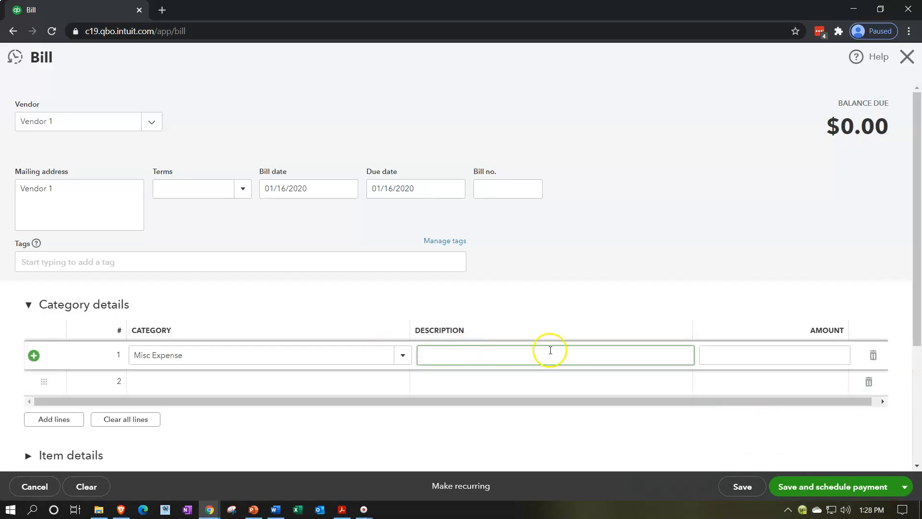
left_click(762, 364)
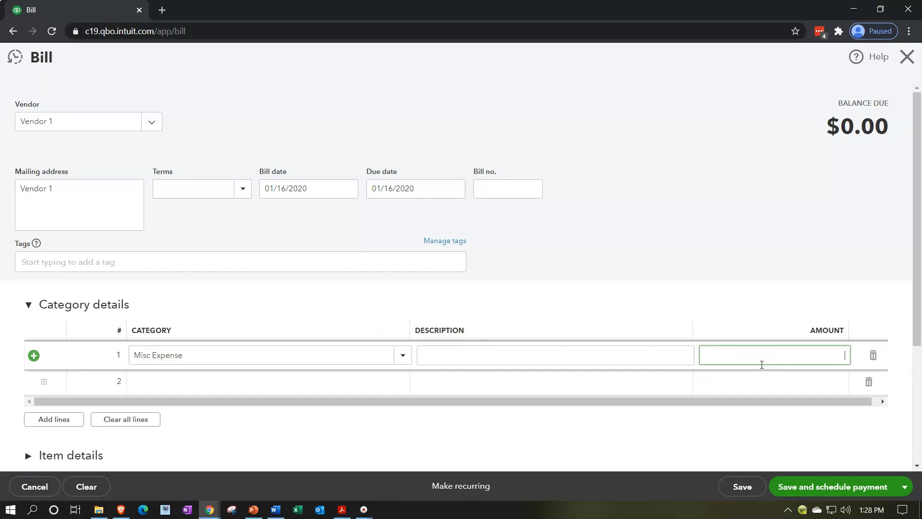
left_click(693, 311)
scroll(693, 308, "down", 4)
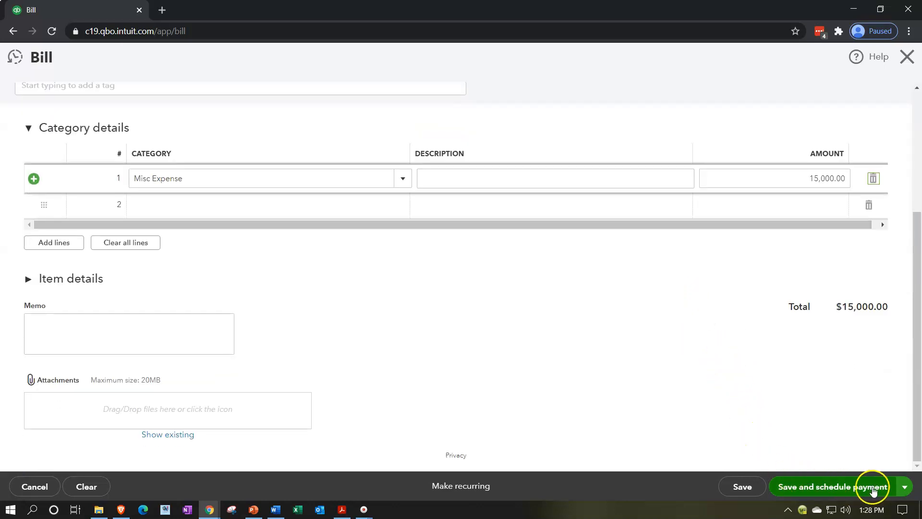
left_click(905, 487)
left_click(838, 466)
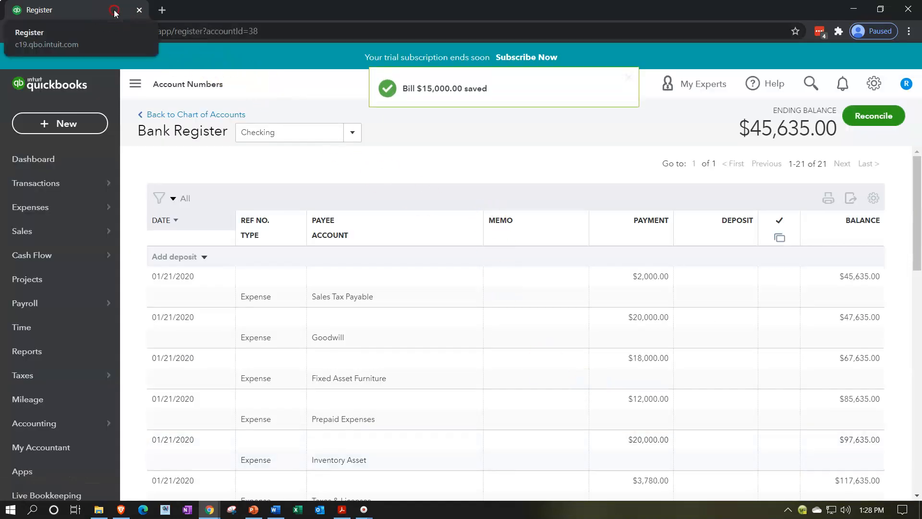
Step: Duplicate the Checking register browser tab to make three additional QuickBooks tabs
right_click(115, 12)
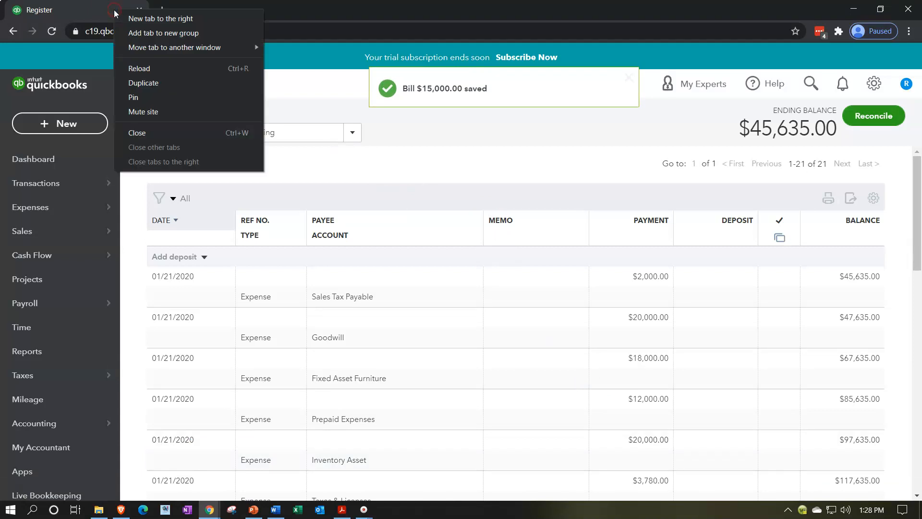
left_click(138, 84)
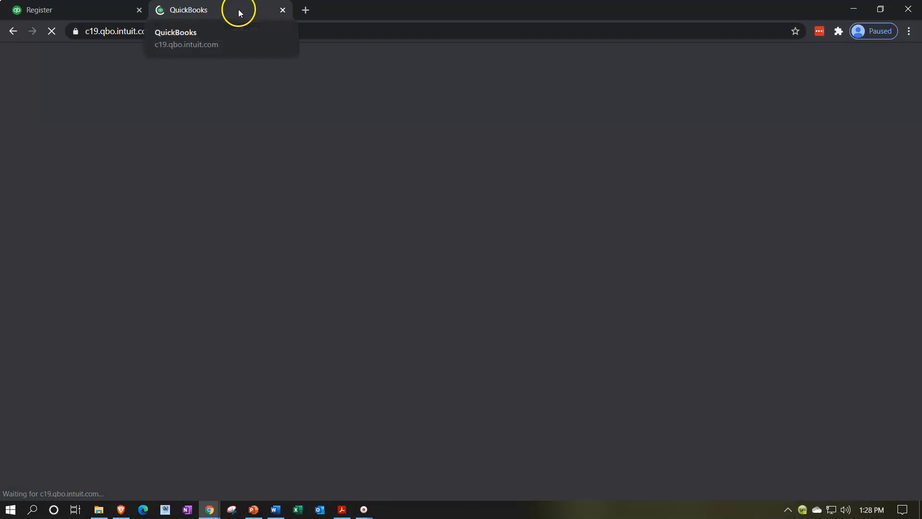
right_click(237, 9)
left_click(279, 82)
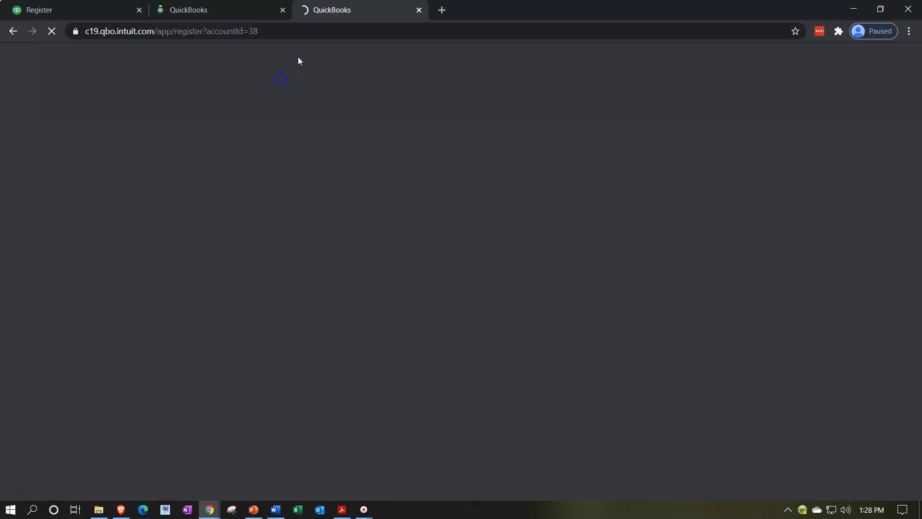
right_click(346, 10)
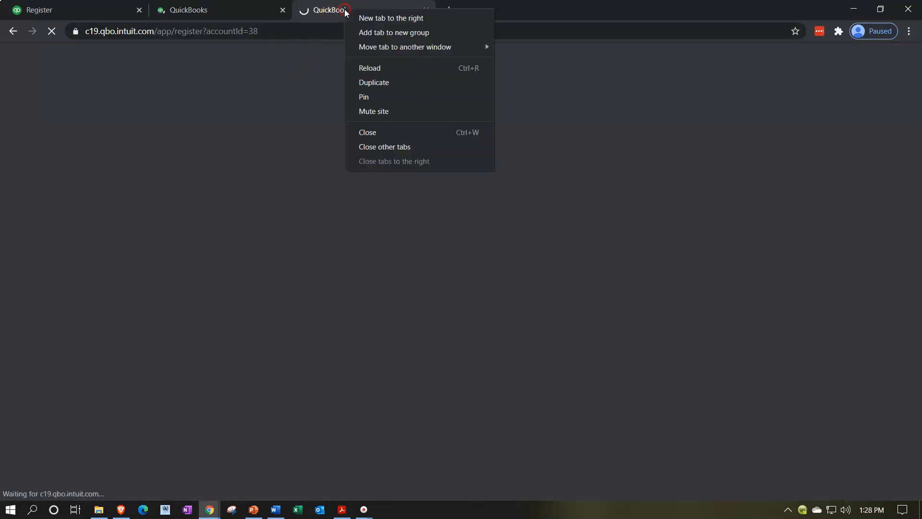
left_click(380, 83)
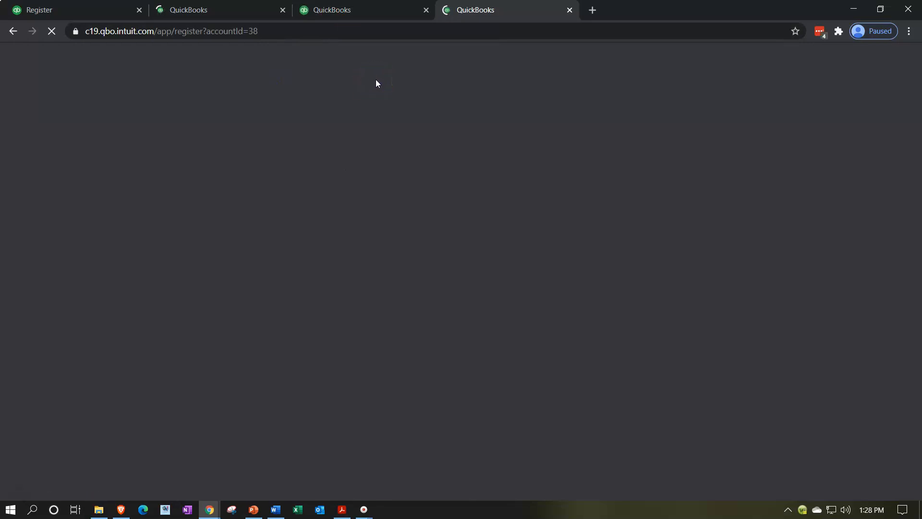
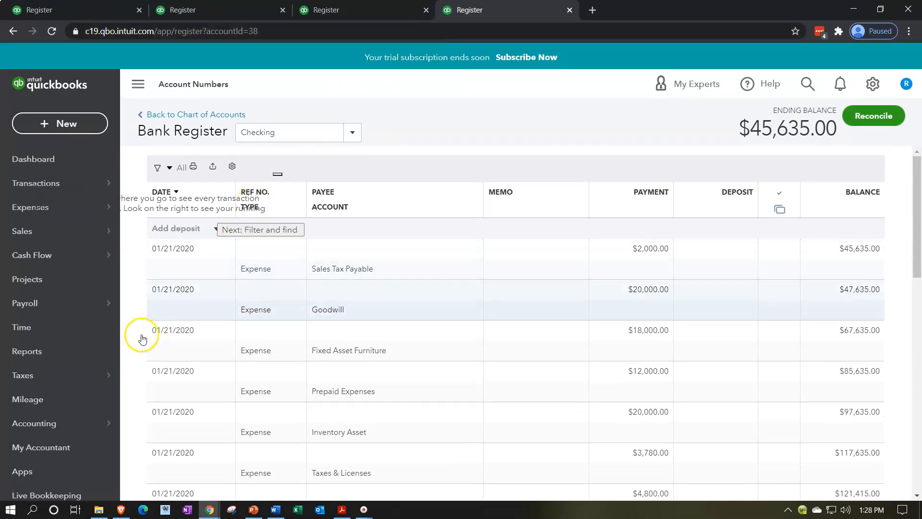
Step: Open the Balance Sheet report in the second browser tab
left_click(215, 11)
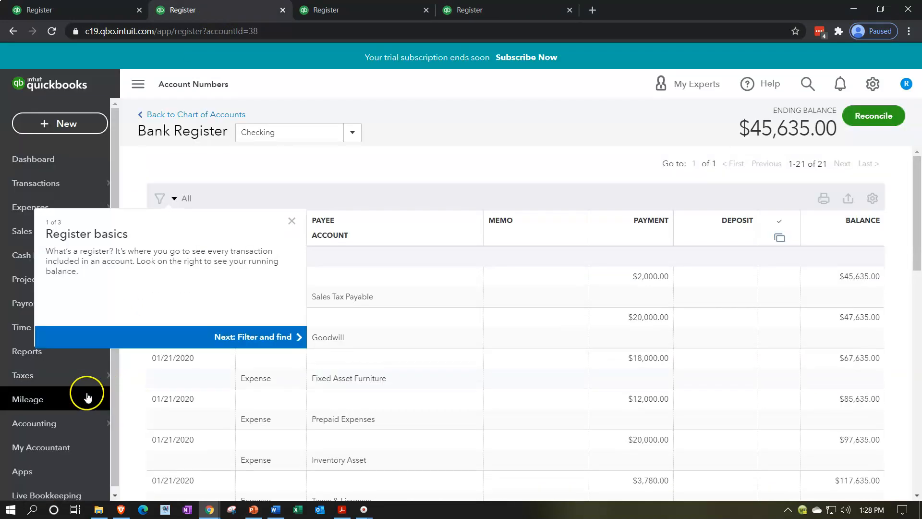
left_click(21, 352)
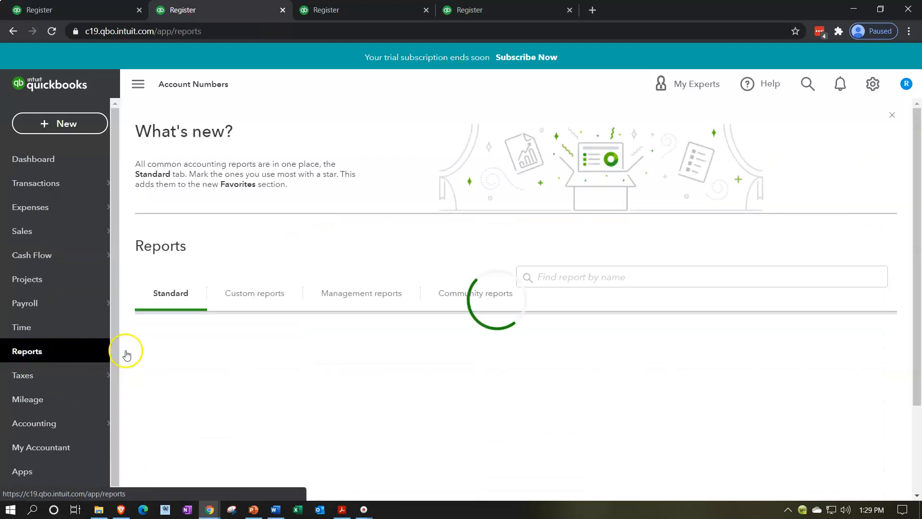
scroll(518, 325, "down", 1)
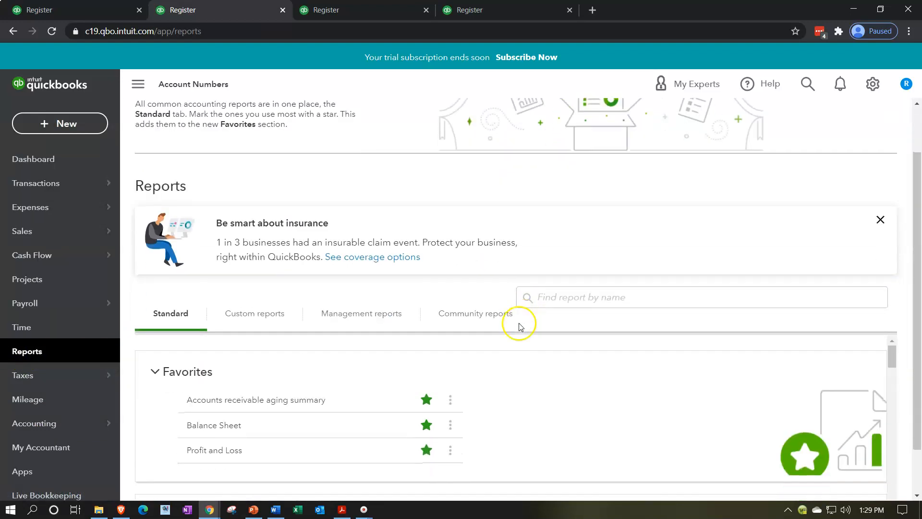
scroll(335, 387, "down", 1)
left_click(215, 366)
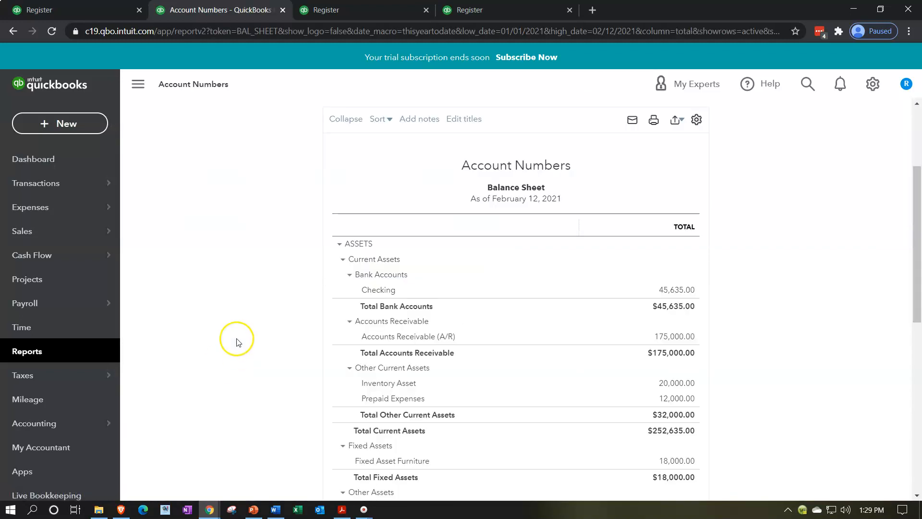
Step: Set the Balance Sheet period to 01/01/2020 through 12/31/2020 and run the report
left_click(307, 178)
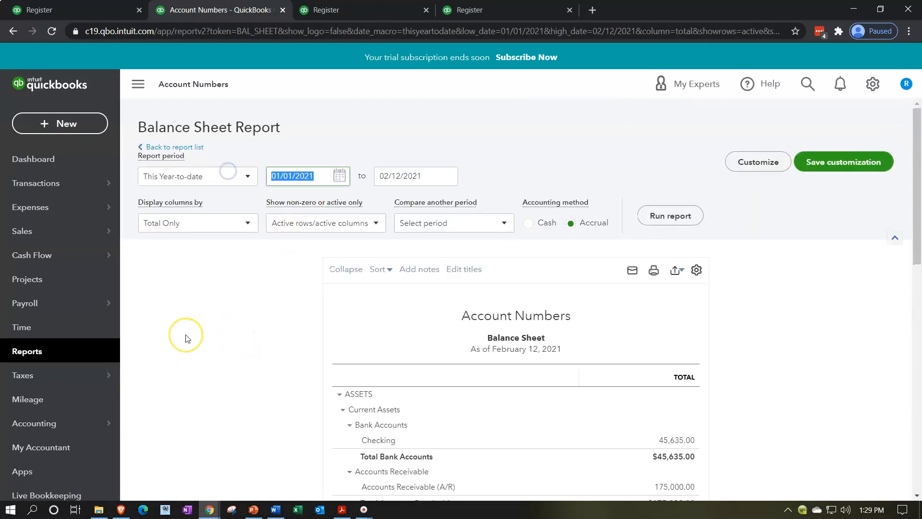
type("01/01/2020")
key("Tab")
type("12/31/2020")
key("Tab")
left_click(660, 216)
Step: Hide the navigation menu beside the Balance Sheet and enlarge the page for easier reading
left_click(140, 87)
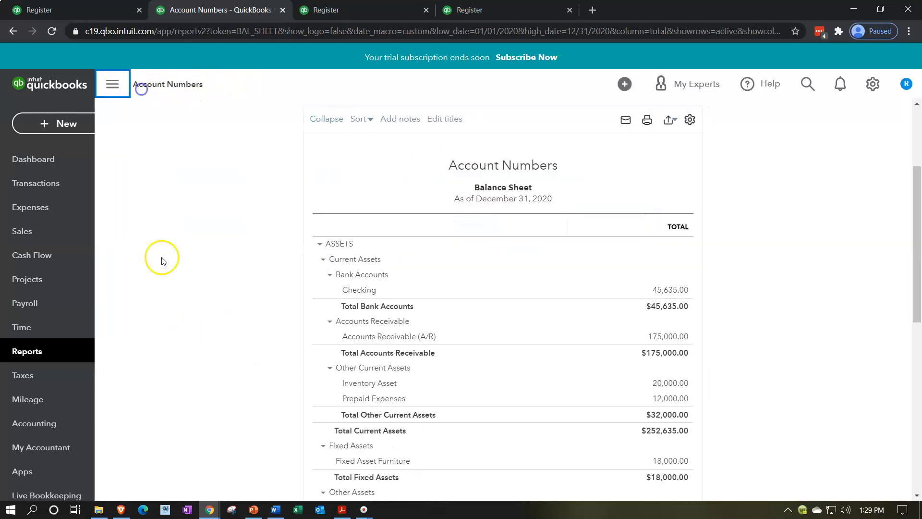
key("ctrl+plus")
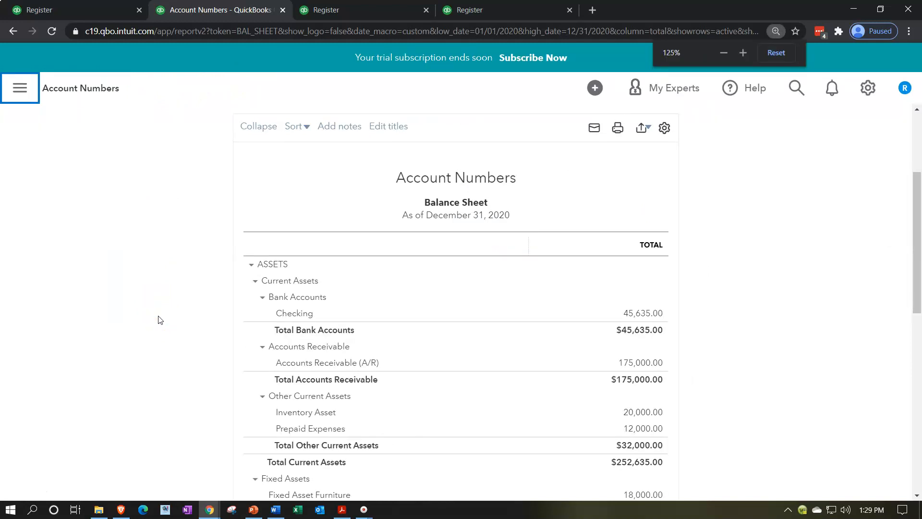
key("ctrl+plus")
scroll(160, 319, "down", 5)
scroll(160, 320, "down", 3)
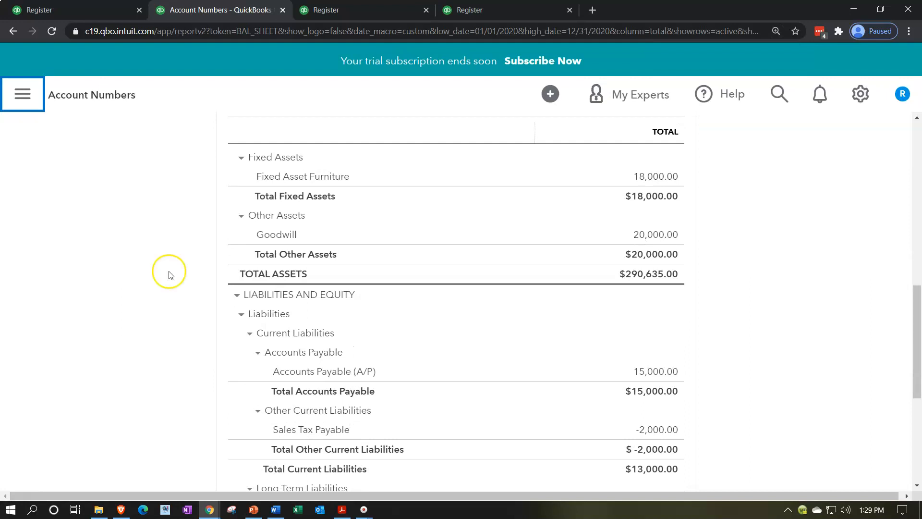
Step: In the third browser tab, dismiss the Register basics tip and open the Profit and Loss report
left_click(346, 13)
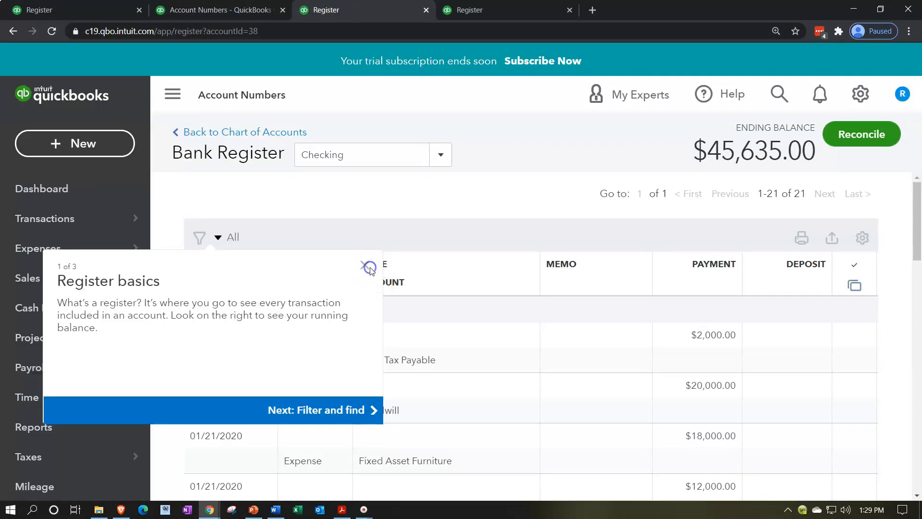
left_click(366, 266)
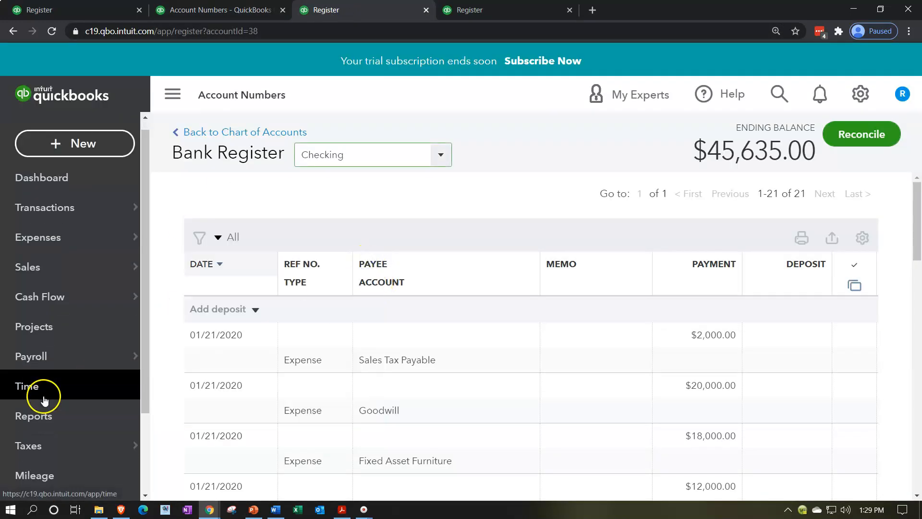
scroll(29, 399, "down", 2)
left_click(56, 370)
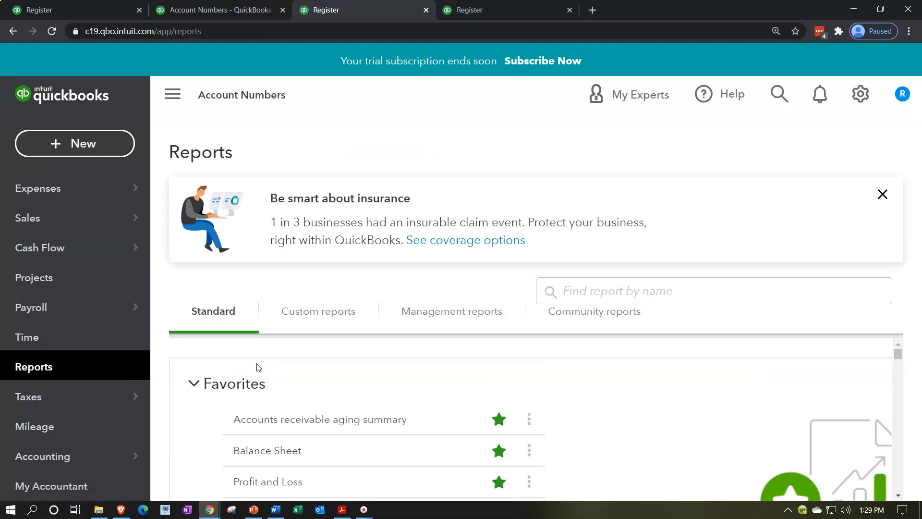
scroll(258, 367, "down", 1)
left_click(272, 422)
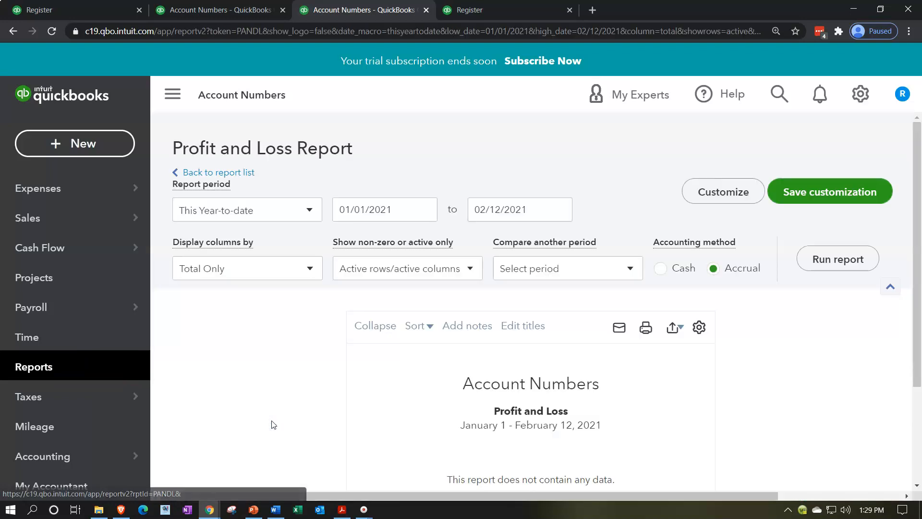
Step: Run the Profit and Loss report for 01/01/2020 through 12/31/2020 and hide the navigation menu
scroll(272, 422, "down", 2)
left_click(407, 205)
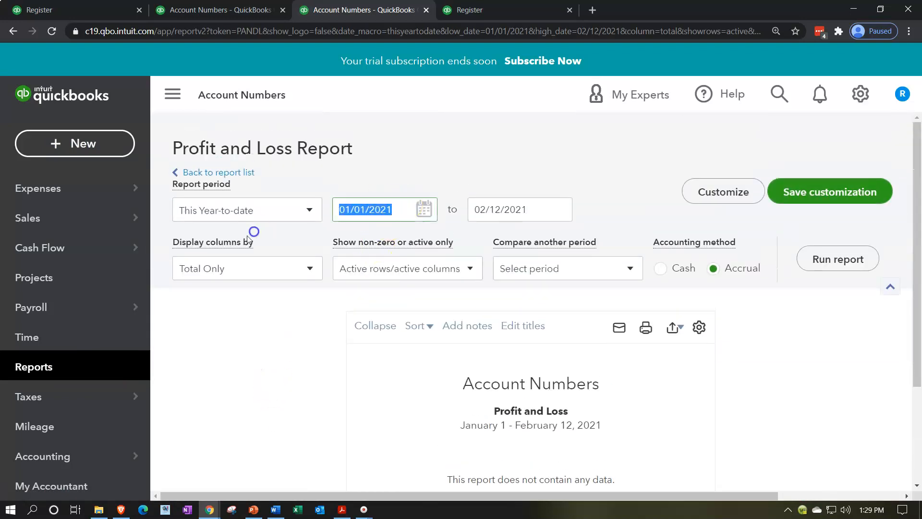
type("01/01/2020")
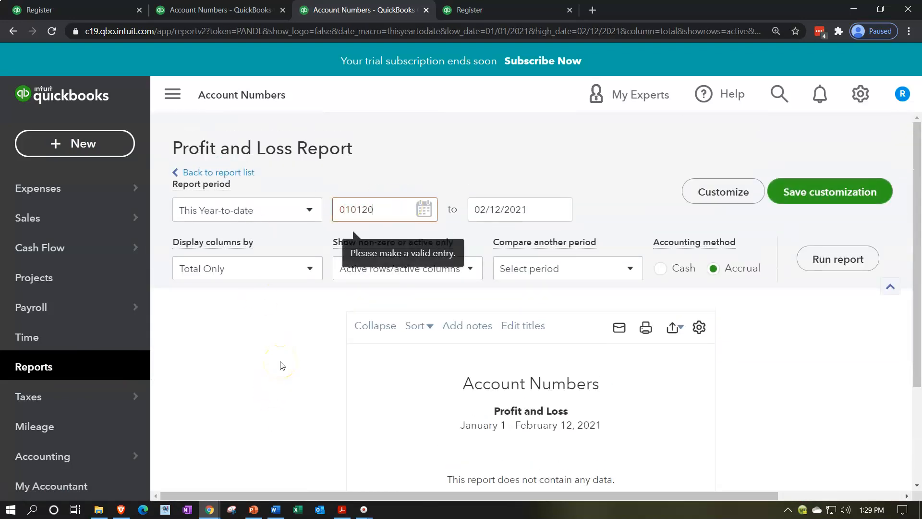
key("Tab")
type("12/31/2020")
left_click(766, 298)
left_click(819, 261)
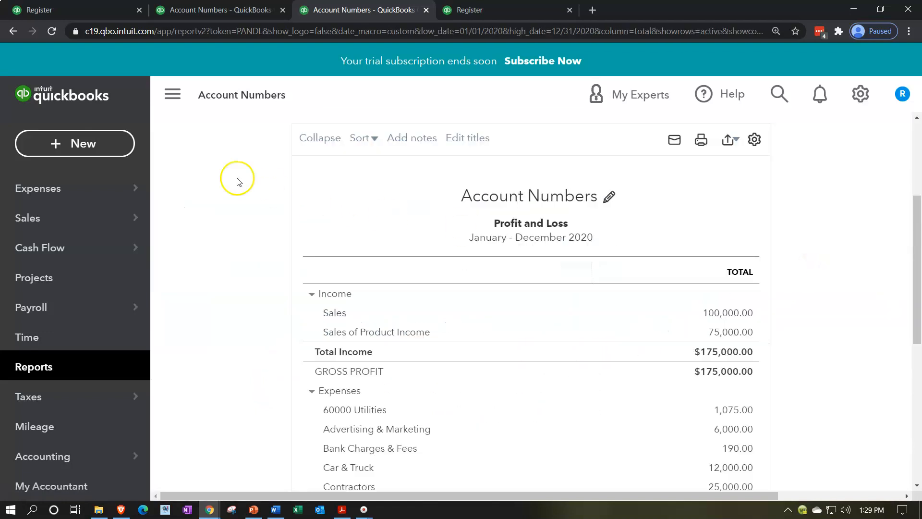
left_click(182, 95)
Step: In the fourth browser tab, dismiss the register tip, search the reports for "tri" and open the Trial Balance
left_click(469, 11)
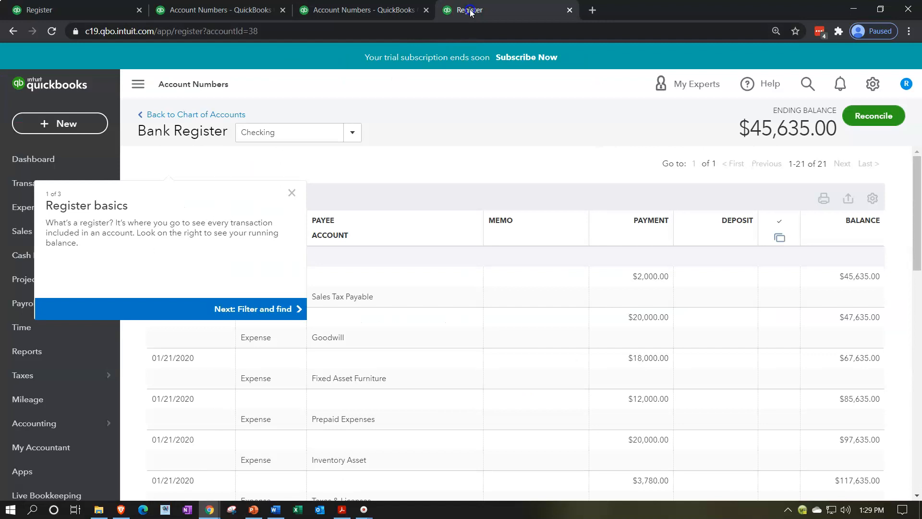
left_click(365, 265)
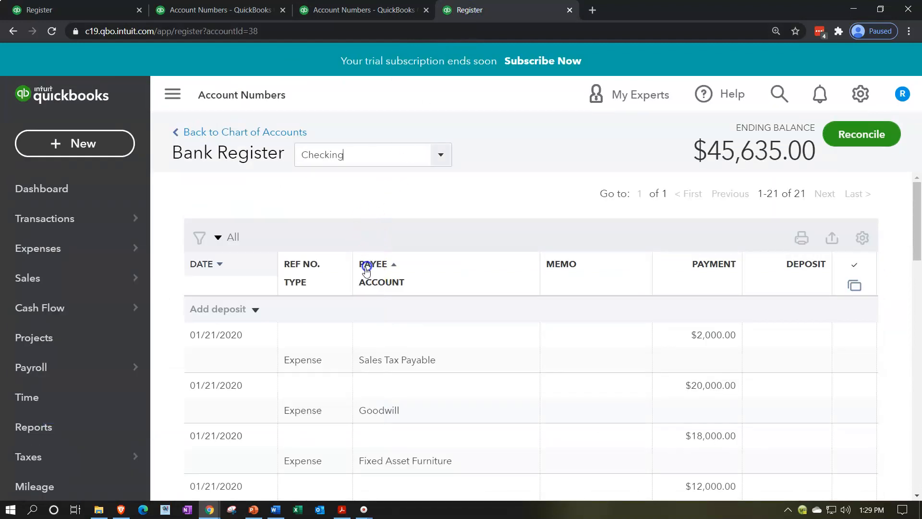
scroll(96, 365, "down", 2)
left_click(56, 374)
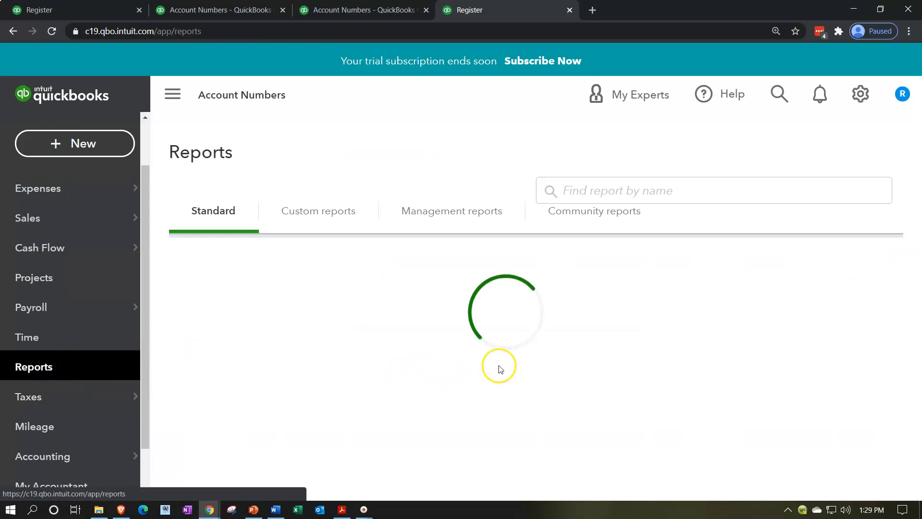
left_click(600, 291)
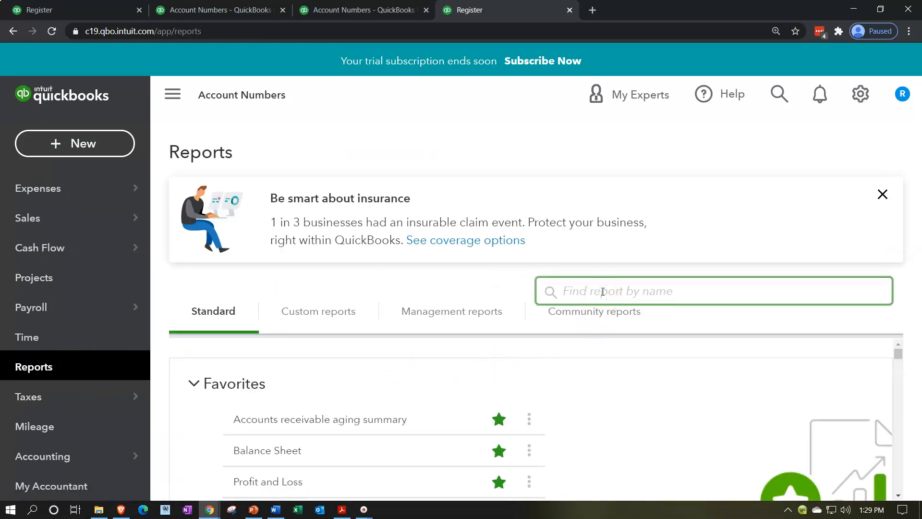
type("tri")
key("Down")
key("Down")
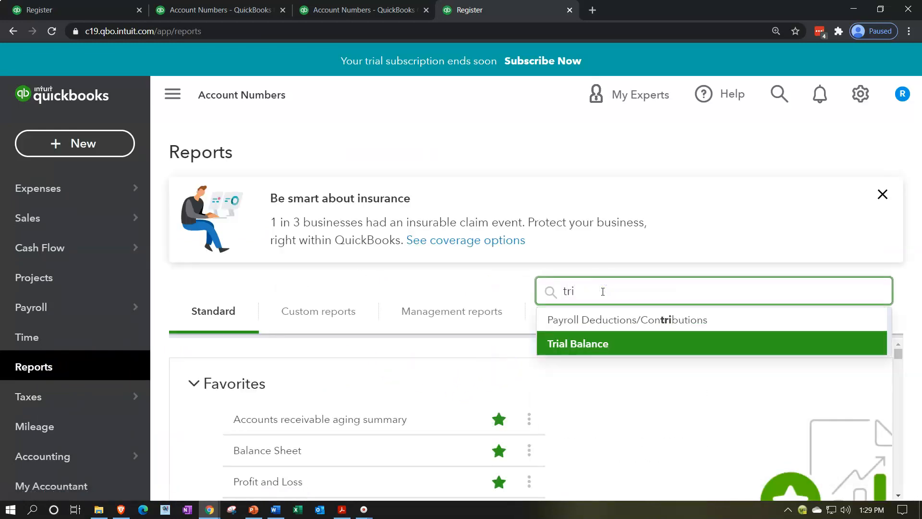
key("Return")
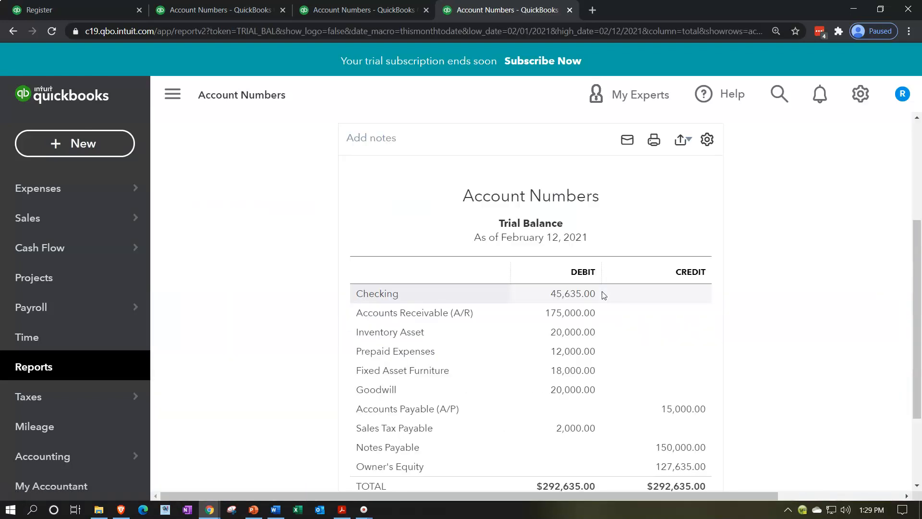
Step: Run the Trial Balance report for 01/01/2020 through 12/31/2020 and hide the navigation menu
scroll(324, 177, "up", 4)
left_click_drag(399, 209, 197, 208)
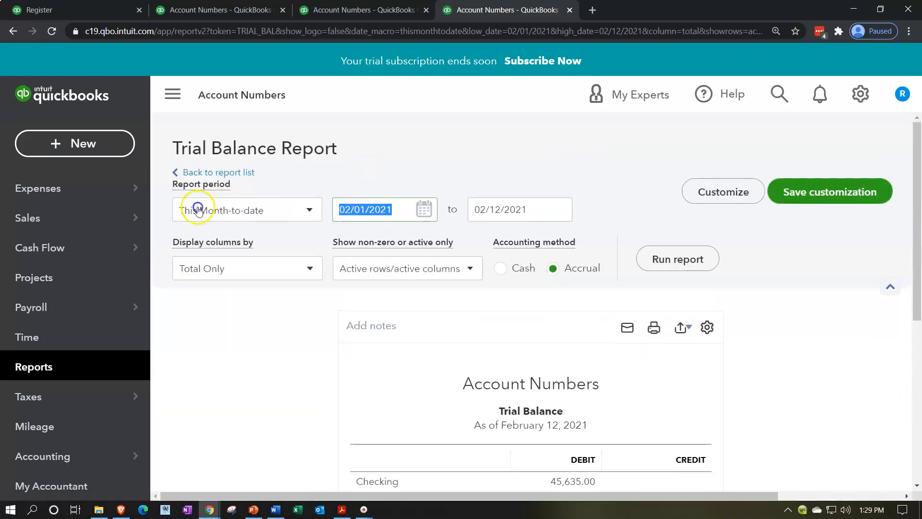
type("01/01/2020")
key("Tab")
type("12/31/2020")
key("Tab")
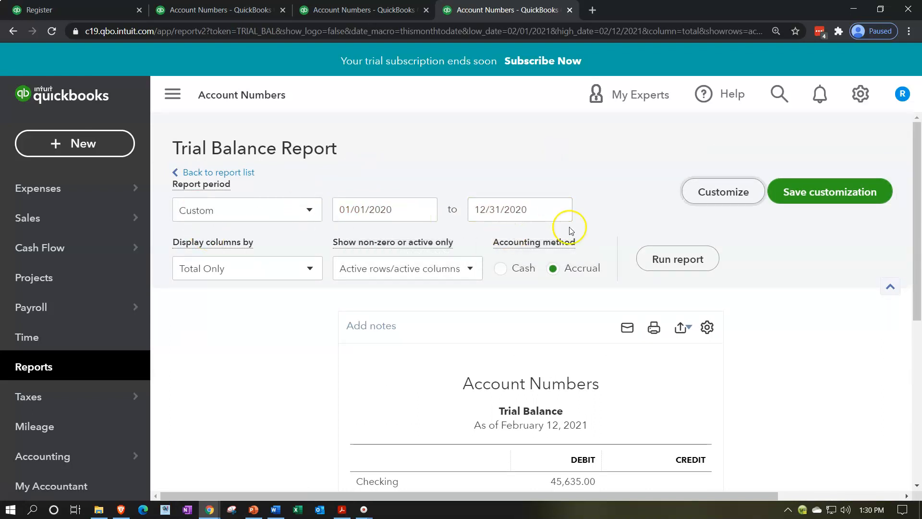
left_click(661, 260)
scroll(370, 198, "down", 4)
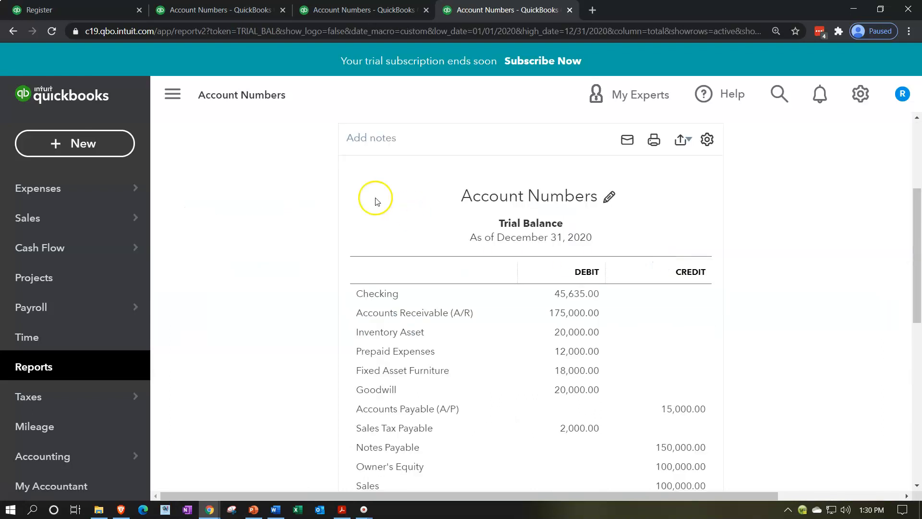
left_click(189, 111)
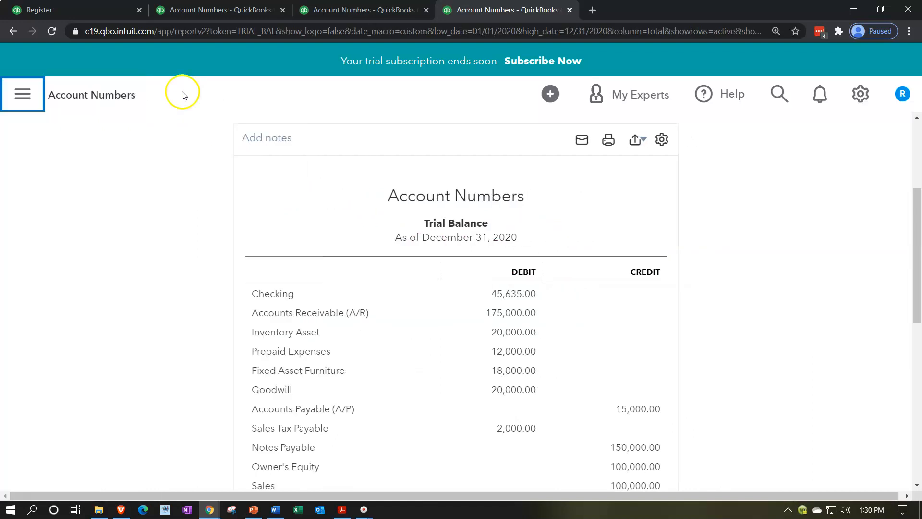
Step: Return to the Balance Sheet and examine its Current Assets and Bank Accounts groups by collapsing and re-expanding them
left_click(218, 10)
scroll(163, 288, "up", 3)
scroll(162, 291, "up", 3)
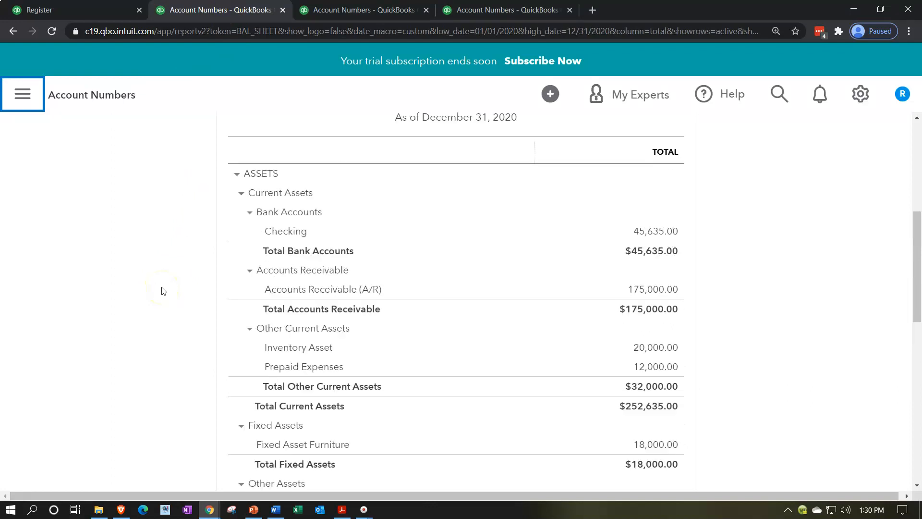
left_click(240, 253)
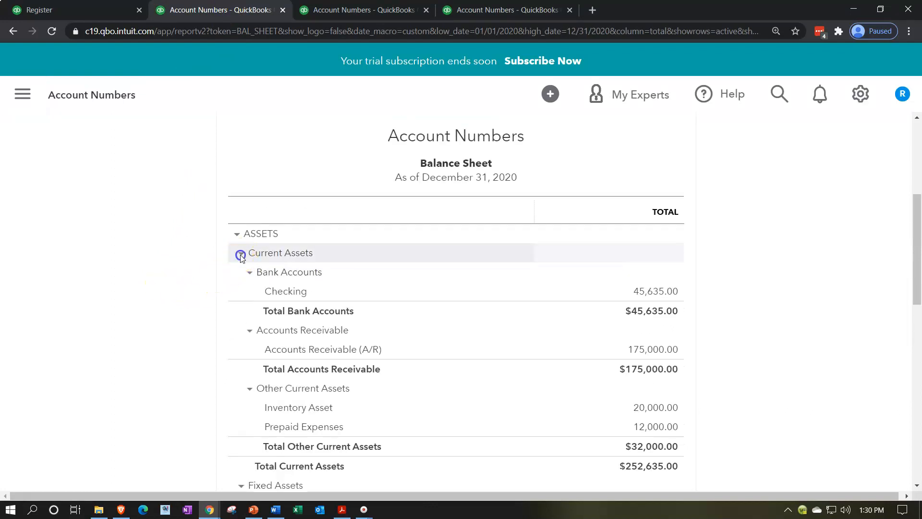
left_click(241, 254)
left_click(249, 273)
left_click(249, 272)
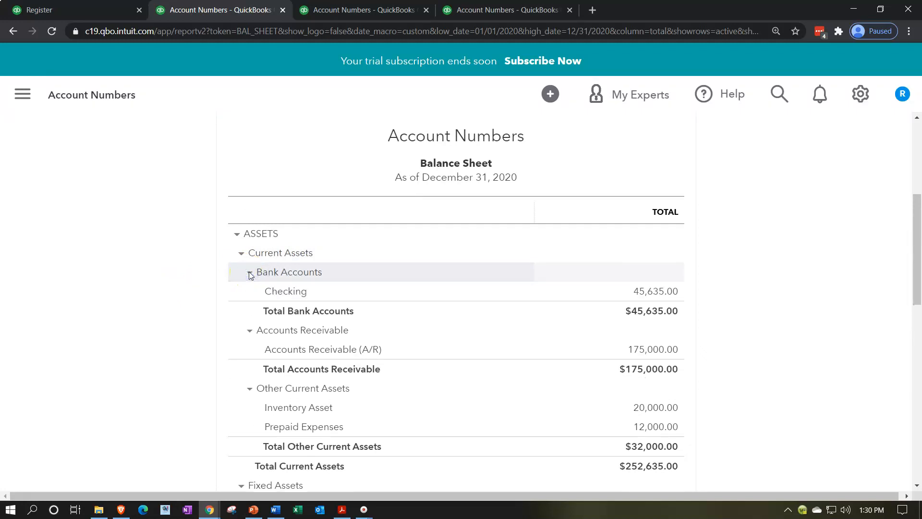
left_click(250, 274)
left_click(250, 273)
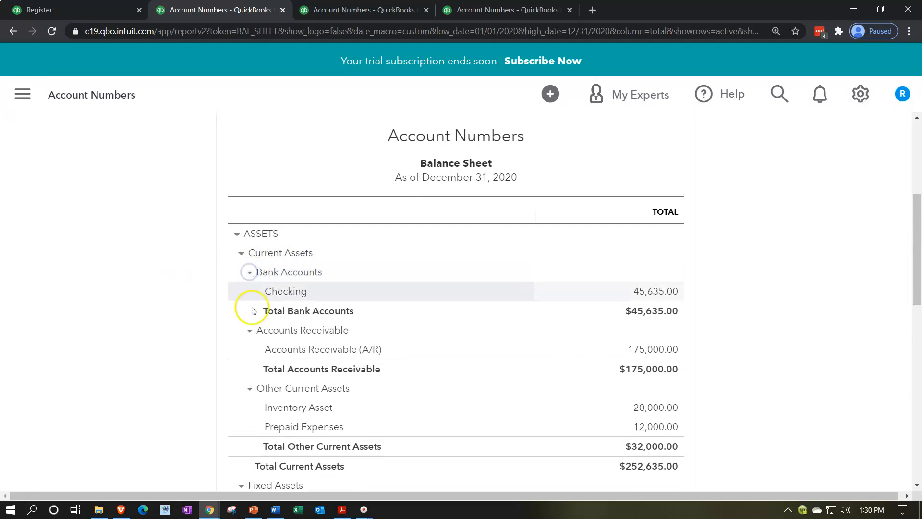
Step: Collapse and re-expand the Accounts Receivable and Other Current Assets groups to examine their subtotals
left_click(251, 332)
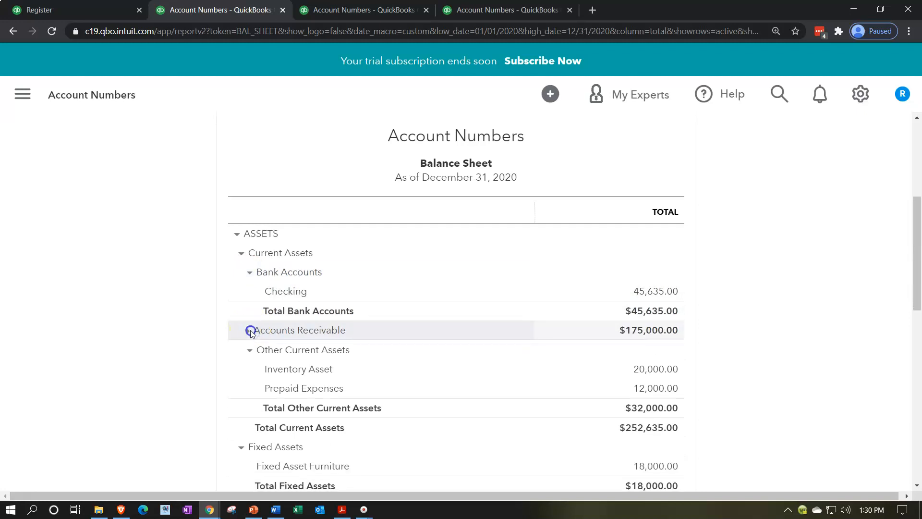
left_click(249, 331)
left_click(247, 389)
left_click(247, 390)
Step: Collapse and re-expand the Fixed Assets and Other Assets groups to examine how they are categorized
scroll(248, 387, "down", 1)
left_click(240, 425)
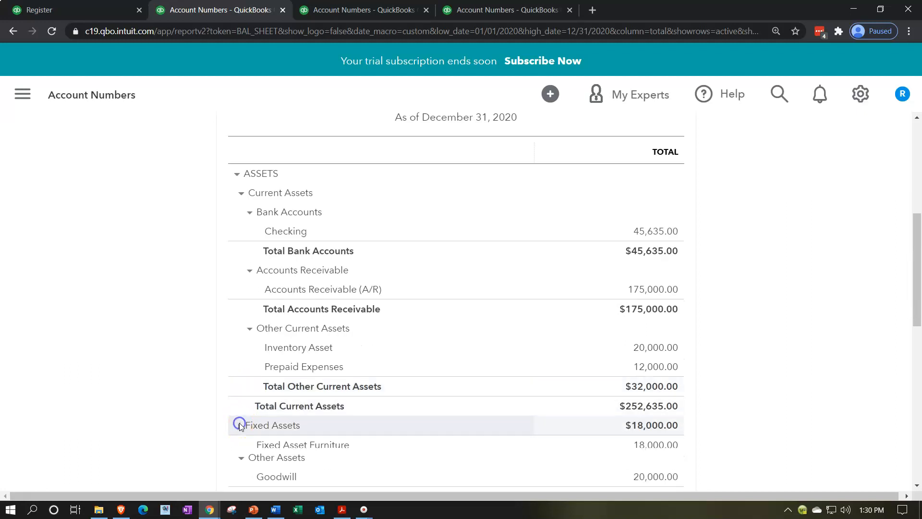
left_click(240, 425)
scroll(183, 396, "down", 3)
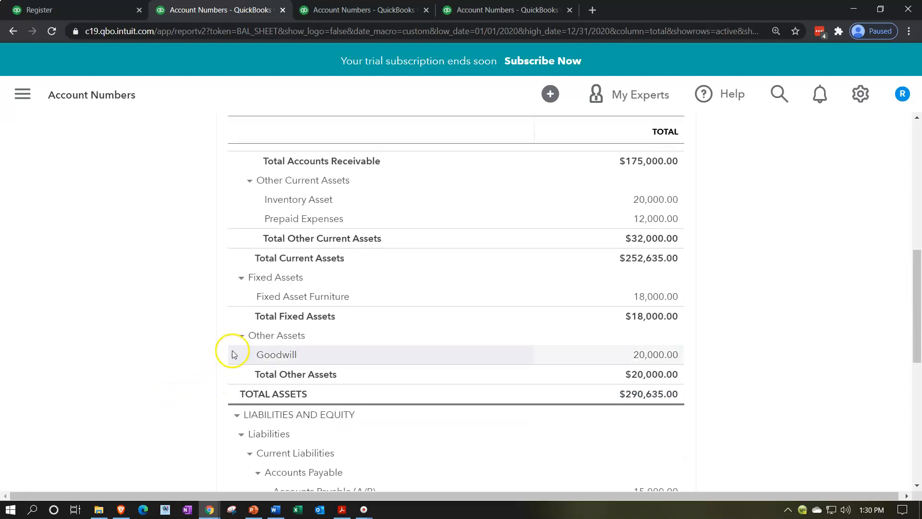
left_click(242, 337)
left_click(242, 338)
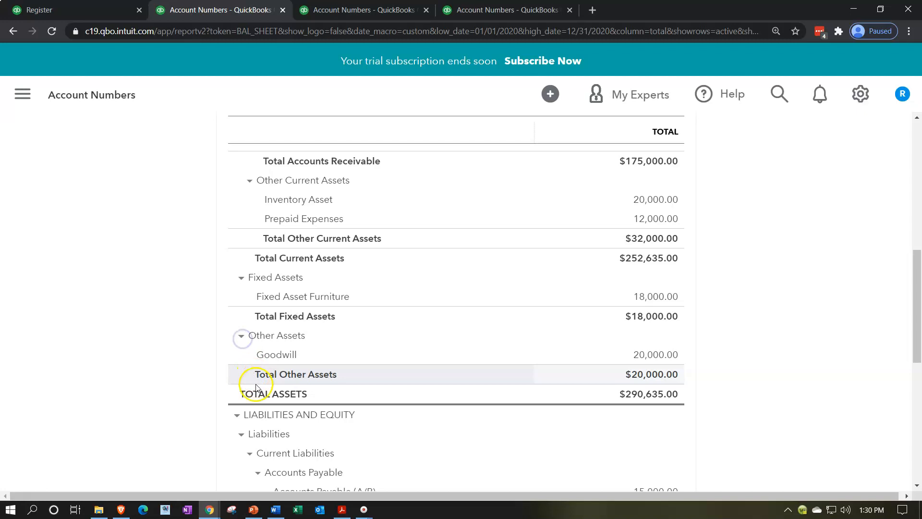
Step: Collapse and re-expand the Accounts Payable and Other Current Liabilities groups on the Balance Sheet to examine how they are categorized
scroll(192, 396, "down", 3)
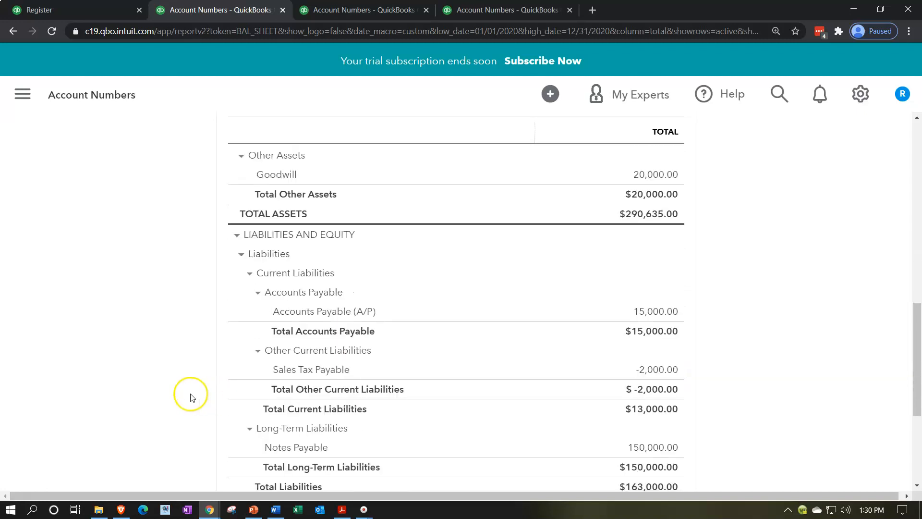
left_click(259, 293)
left_click(260, 293)
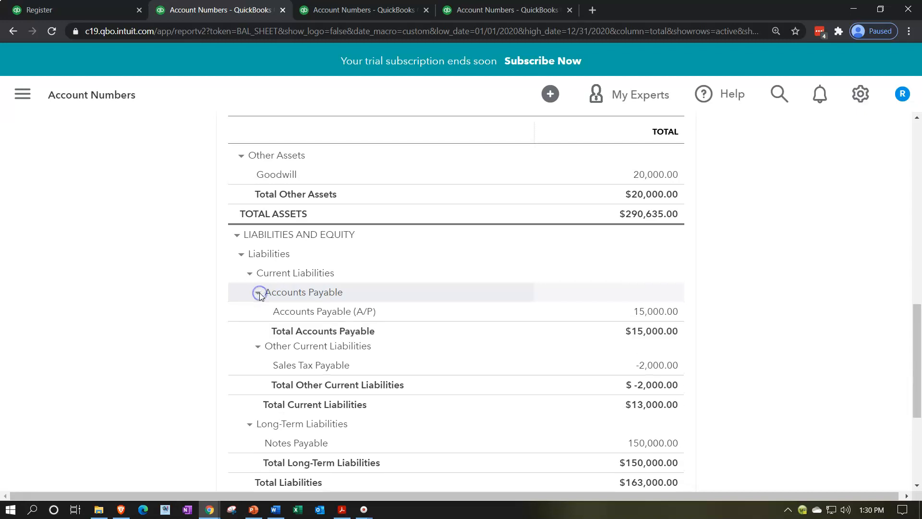
left_click(257, 351)
left_click(257, 351)
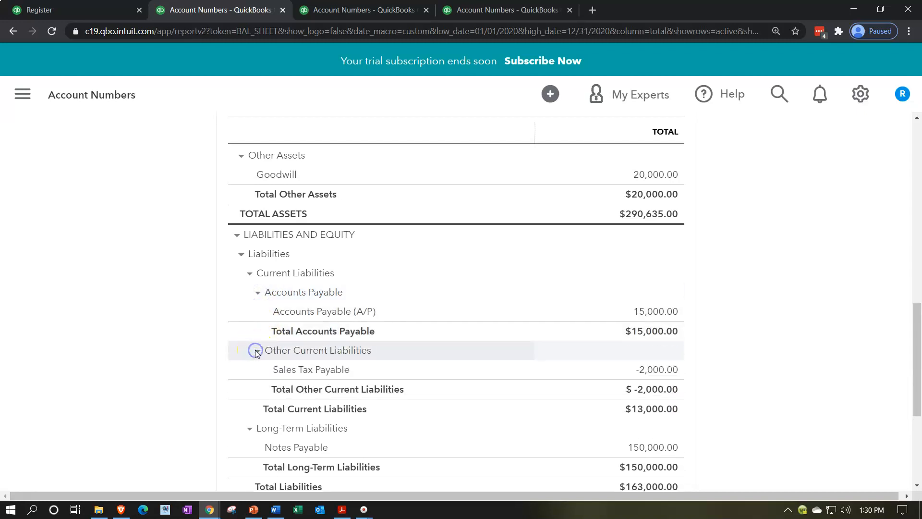
Step: Collapse and re-expand the Long-Term Liabilities and Equity groups of the Balance Sheet to examine their accounts
scroll(257, 355, "down", 1)
left_click(249, 369)
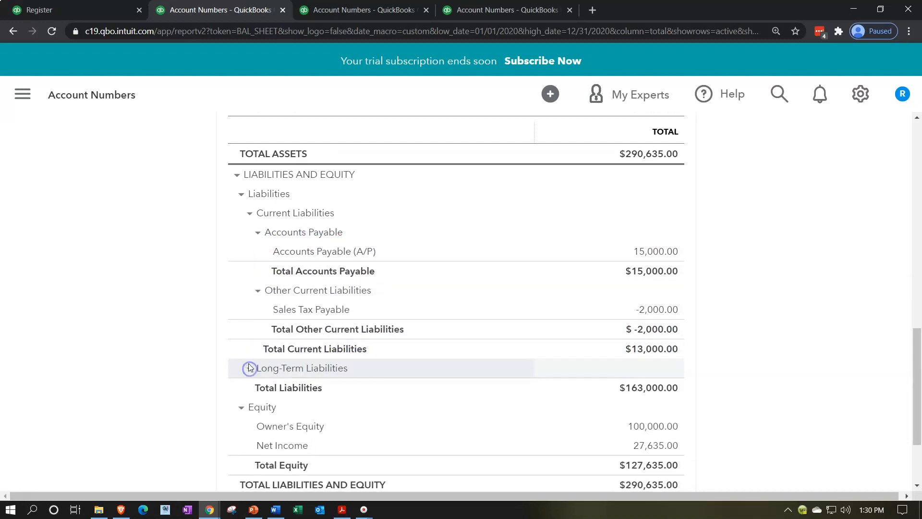
left_click(250, 368)
scroll(248, 363, "down", 1)
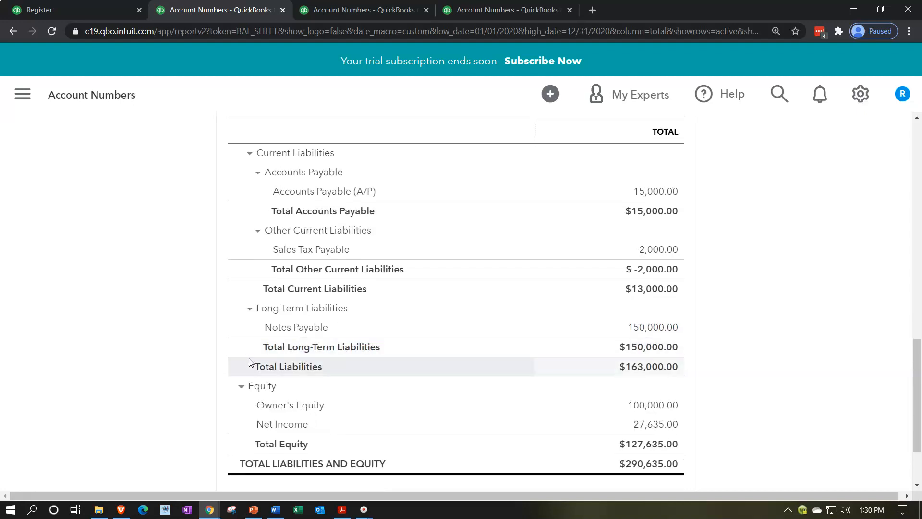
scroll(249, 364, "down", 1)
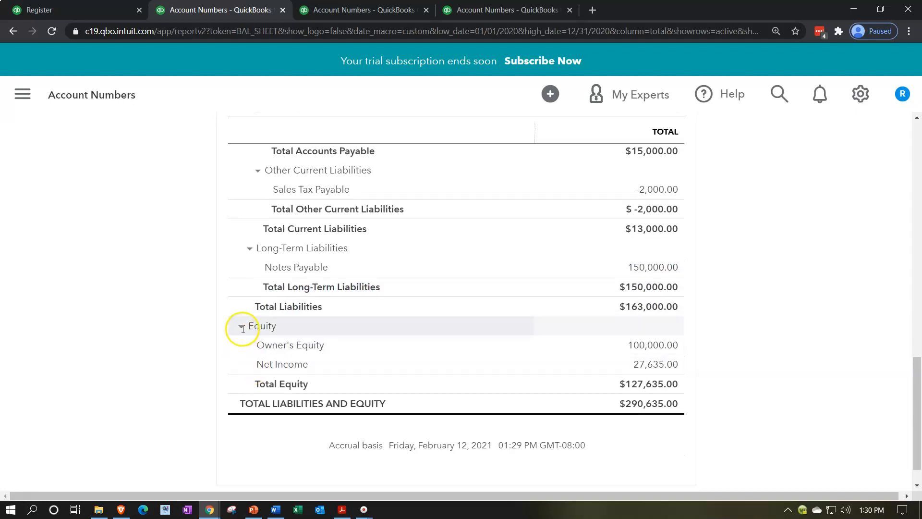
left_click(242, 328)
left_click(242, 347)
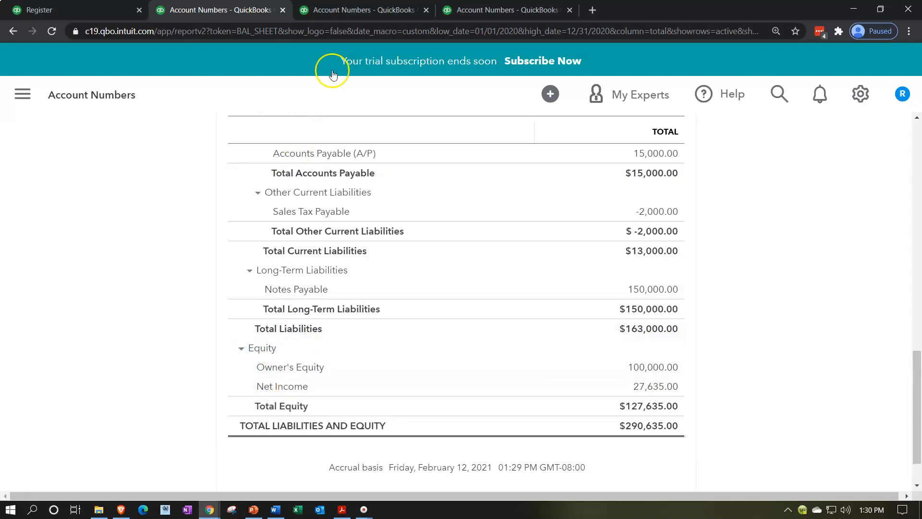
Step: Switch to the Profit and Loss report and examine its Income and Expenses groups by collapsing and re-expanding them
left_click(354, 15)
scroll(201, 231, "down", 1)
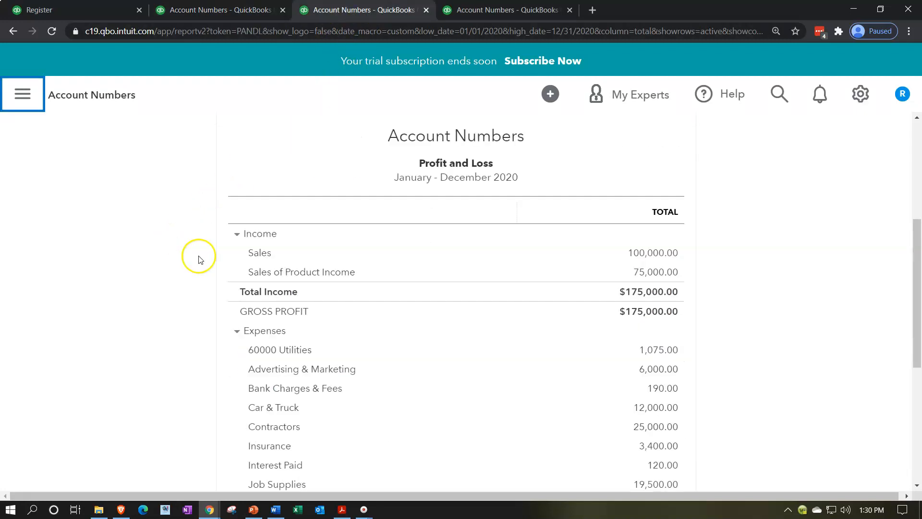
left_click(237, 234)
left_click(237, 234)
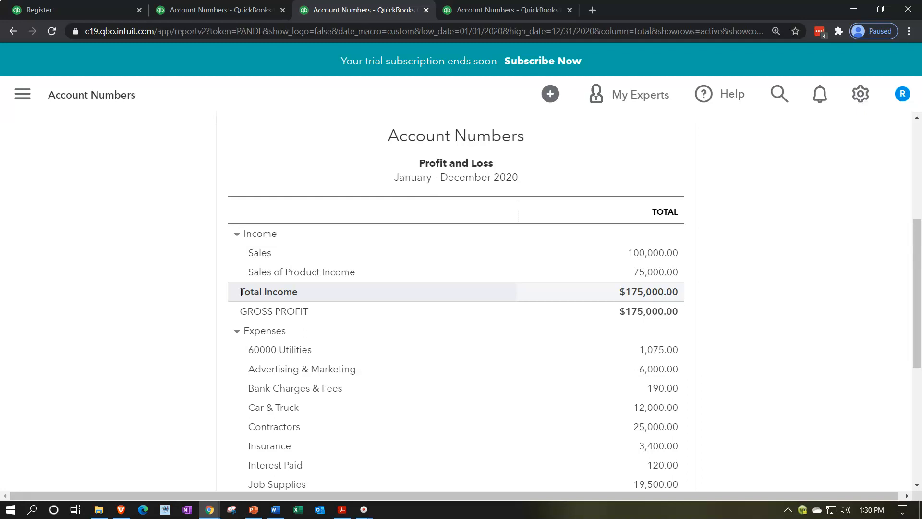
left_click(235, 333)
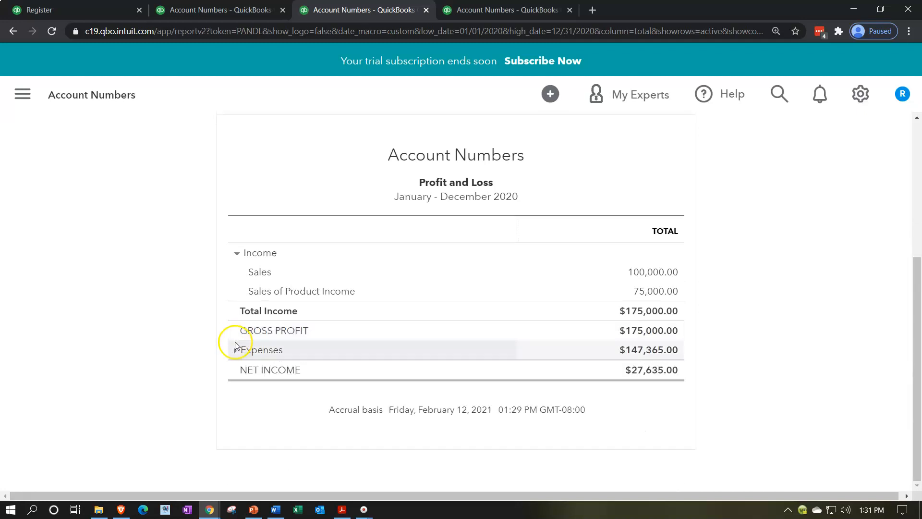
left_click(235, 350)
scroll(215, 360, "down", 4)
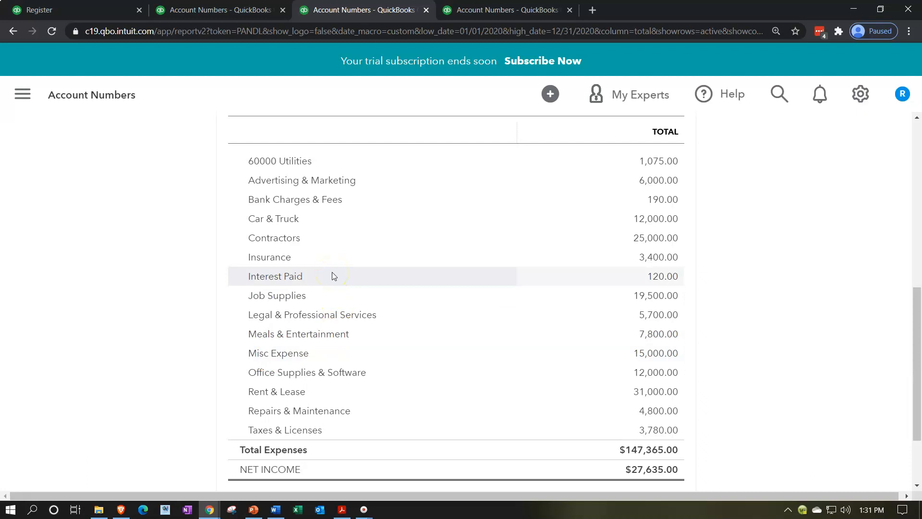
Step: Switch to the Trial Balance report and examine the order of its accounts from Checking down to the debit and credit totals
left_click(473, 15)
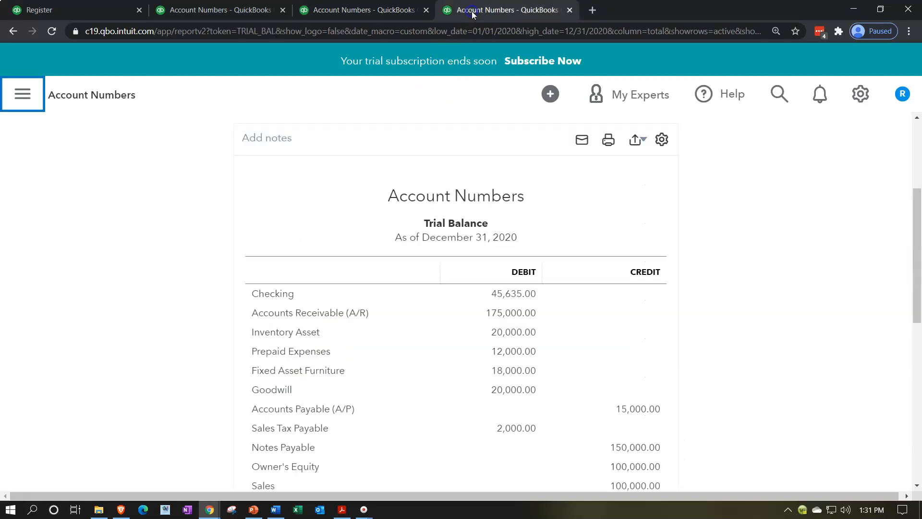
scroll(223, 365, "down", 2)
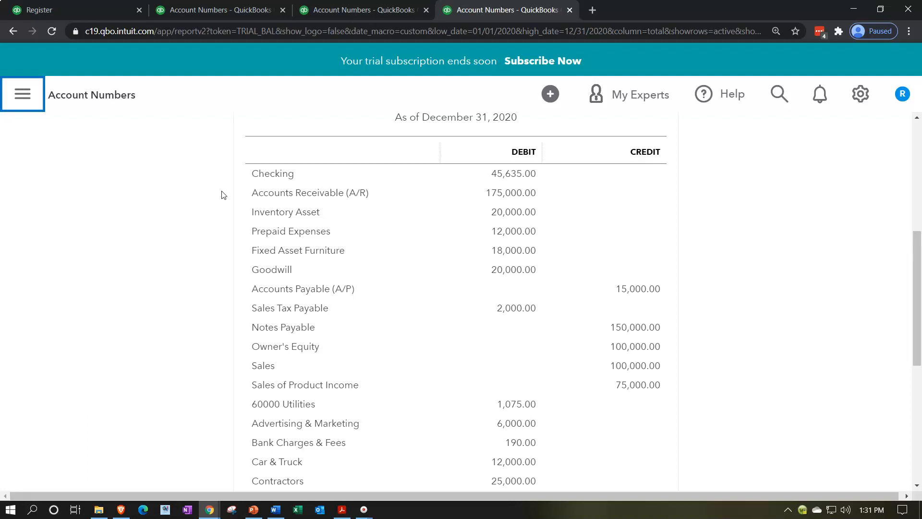
scroll(227, 266, "down", 2)
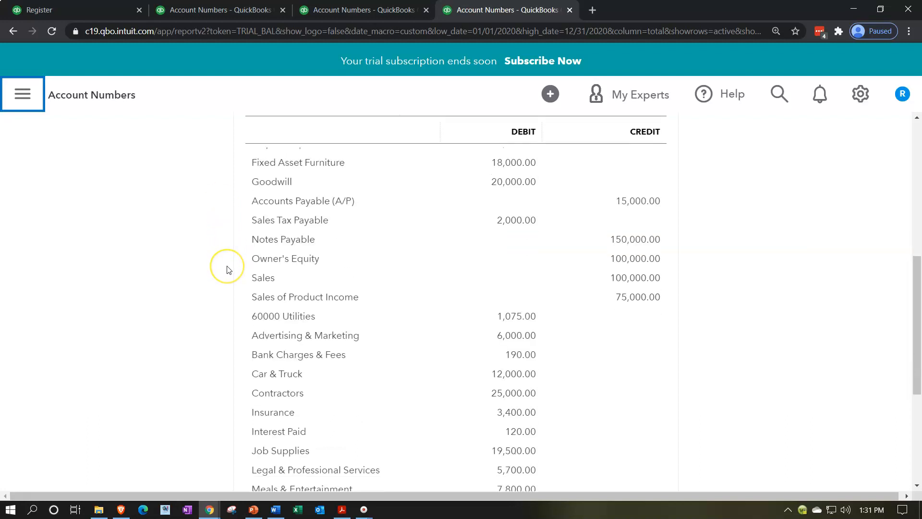
scroll(227, 270, "down", 2)
scroll(227, 274, "down", 3)
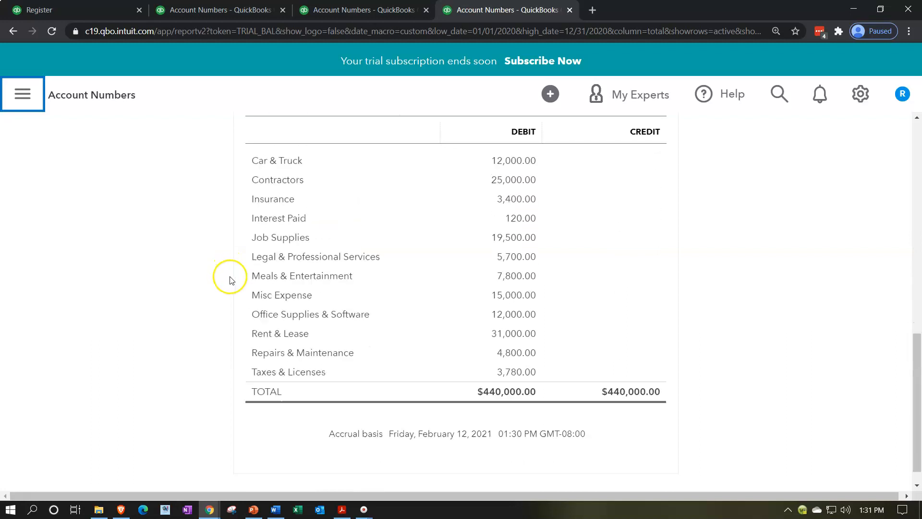